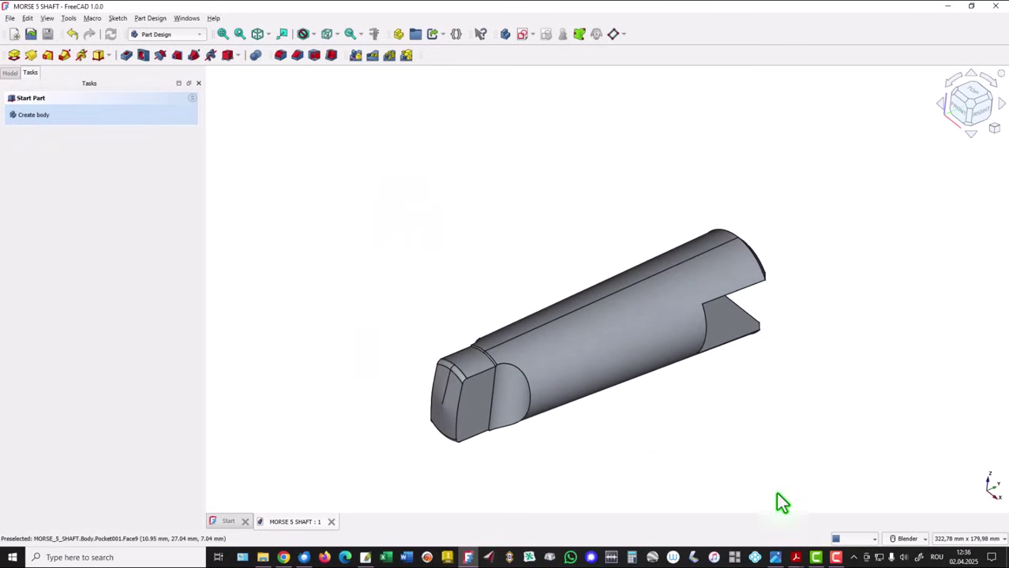
Switch to the image viewer and examine the dimensioned shaft drawing and part 4 in the 100-part overview image.
{"action": "left_click", "coordinate": [775, 558]}
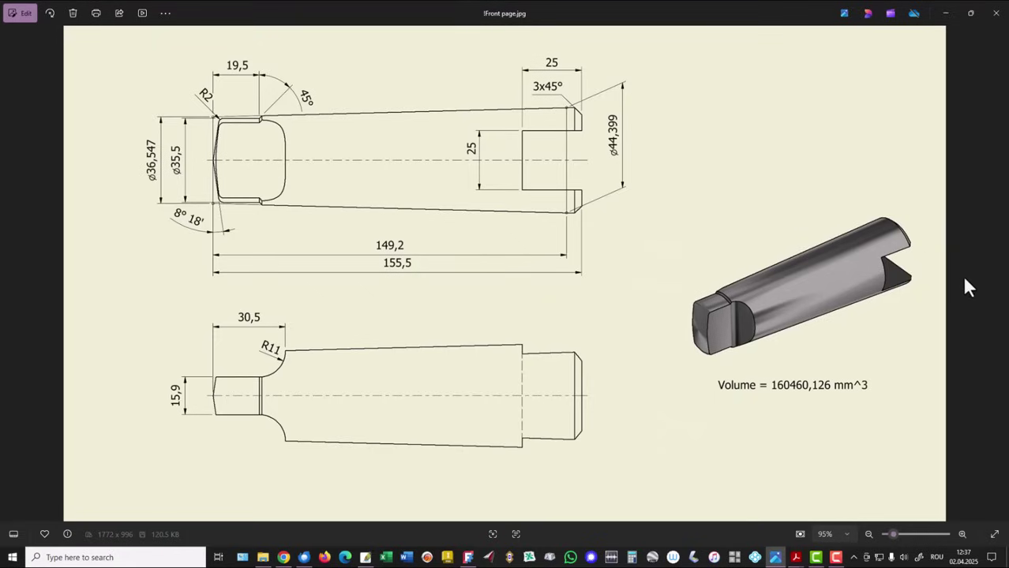
{"action": "left_click", "coordinate": [998, 283]}
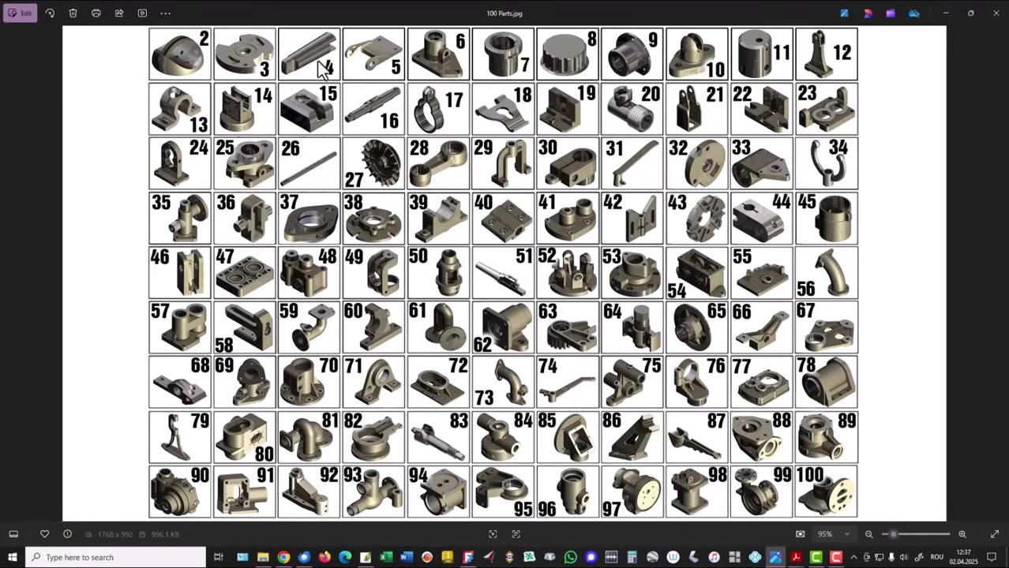
{"action": "scroll", "coordinate": [291, 74], "scroll_direction": "up", "scroll_amount": 5}
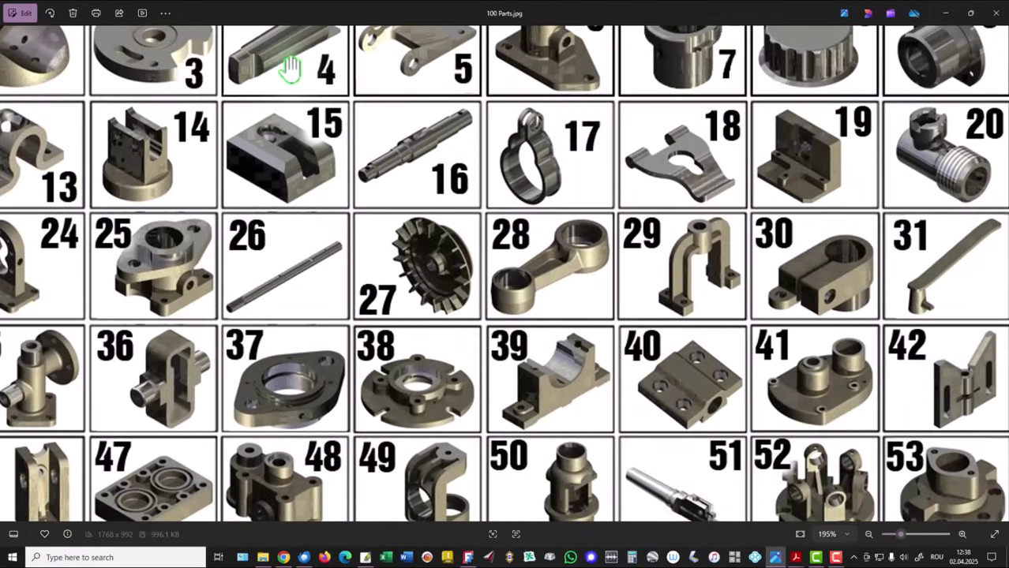
{"action": "left_click_drag", "start_coordinate": [288, 63], "coordinate": [360, 266]}
{"action": "scroll", "coordinate": [299, 99], "scroll_direction": "up", "scroll_amount": 5}
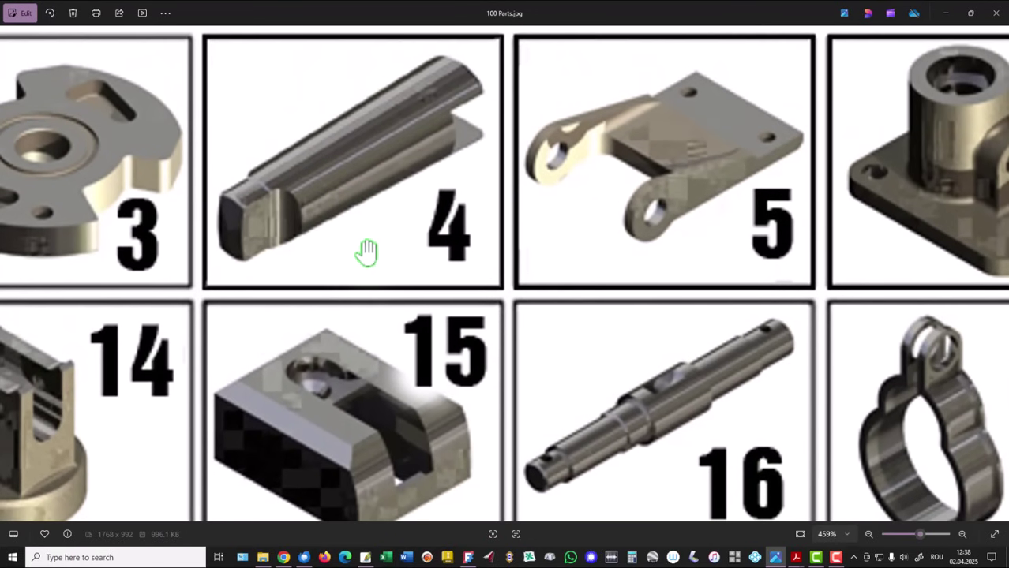
{"action": "scroll", "coordinate": [367, 251], "scroll_direction": "down", "scroll_amount": 10}
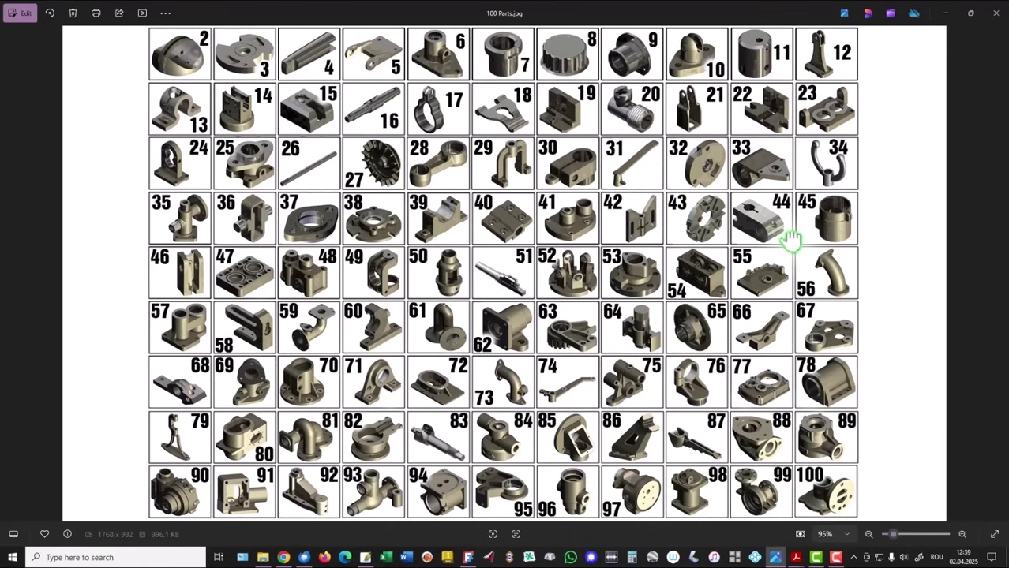
{"action": "left_click", "coordinate": [19, 285]}
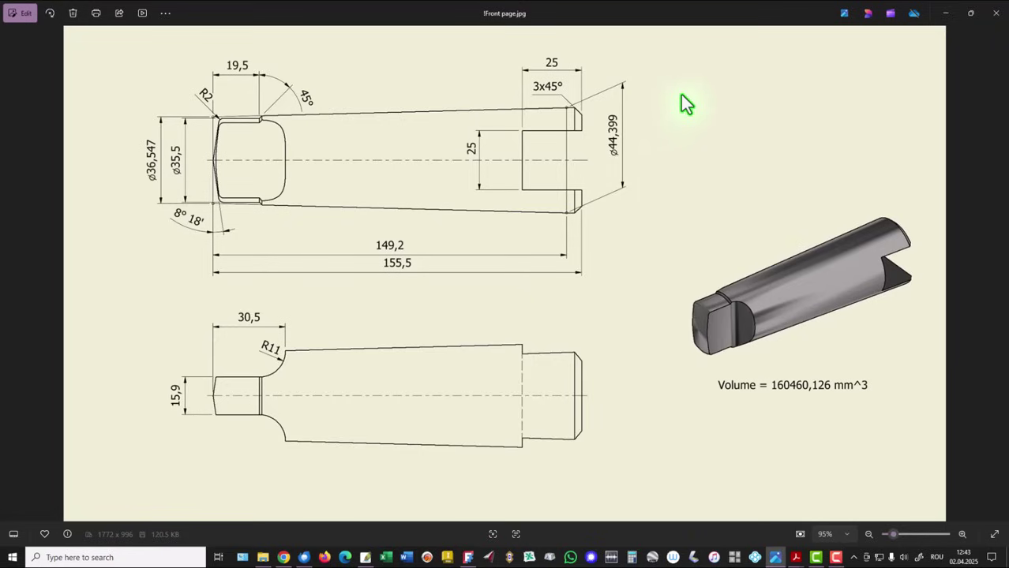
Switch to FreeCAD, choose the Part Design workbench, and create a new empty document.
{"action": "left_click", "coordinate": [468, 558]}
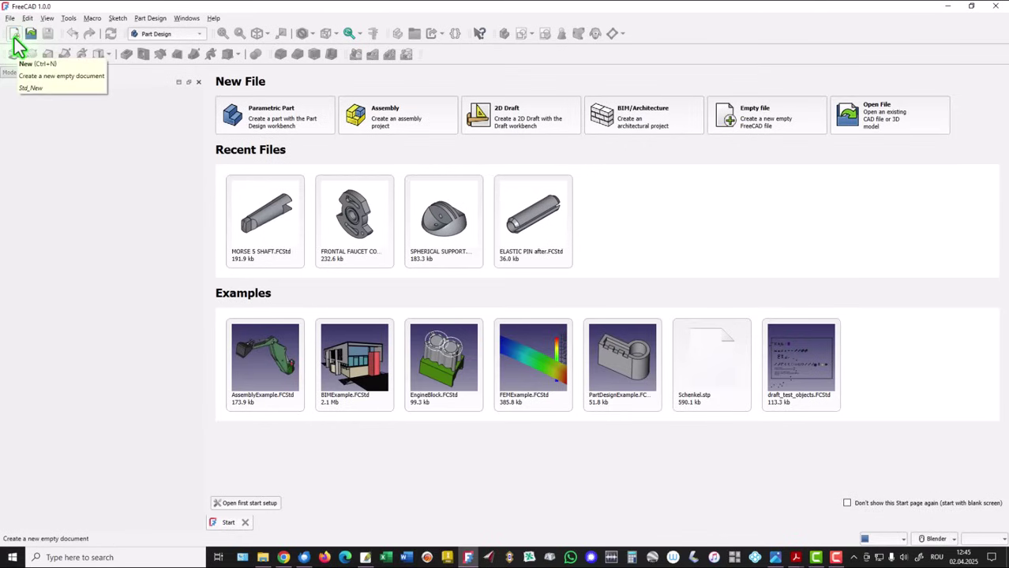
{"action": "left_click", "coordinate": [196, 36]}
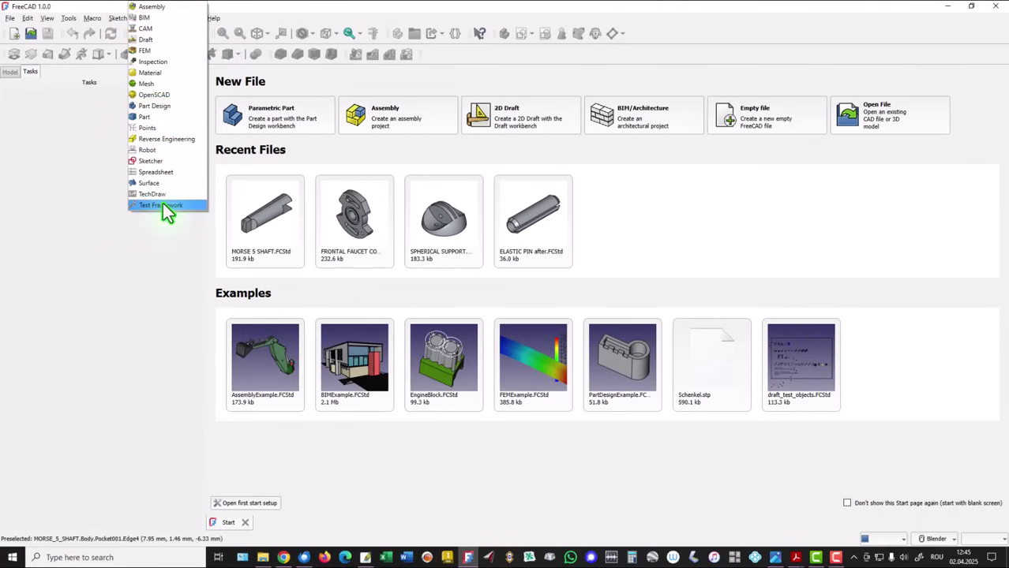
{"action": "left_click", "coordinate": [162, 106]}
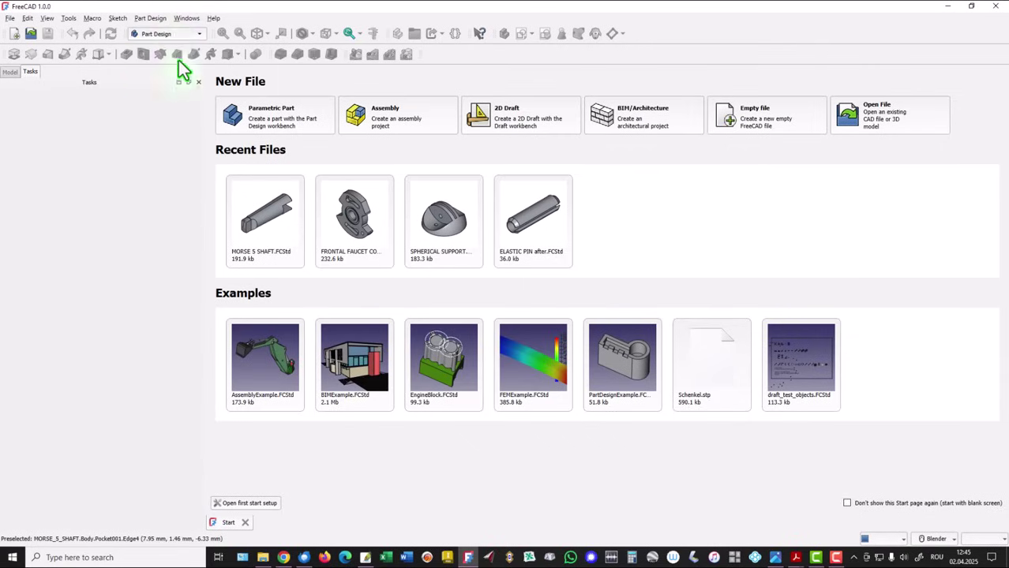
{"action": "left_click", "coordinate": [14, 34]}
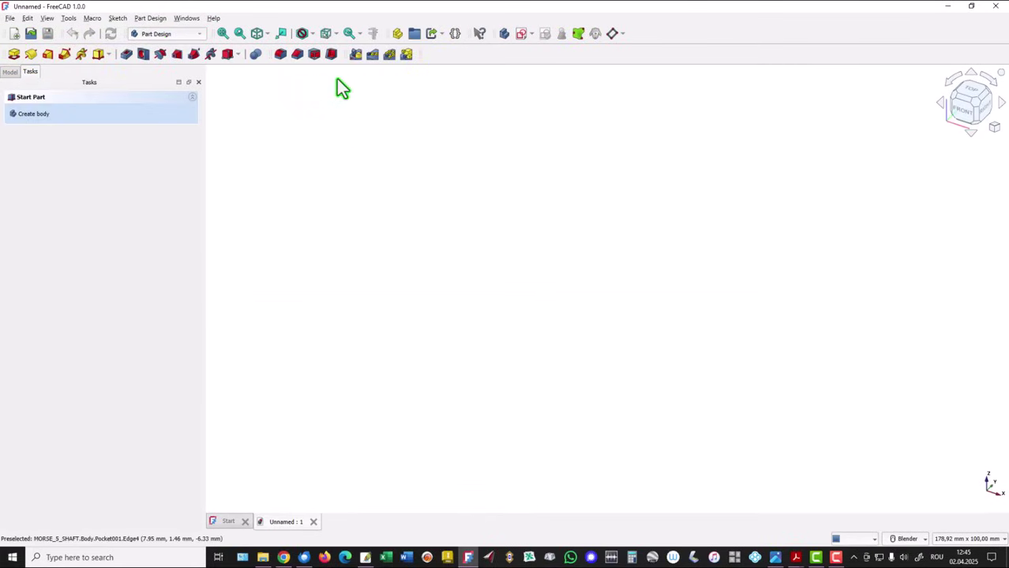
Create a new sketch attached to the YZ base plane.
{"action": "left_click", "coordinate": [520, 33]}
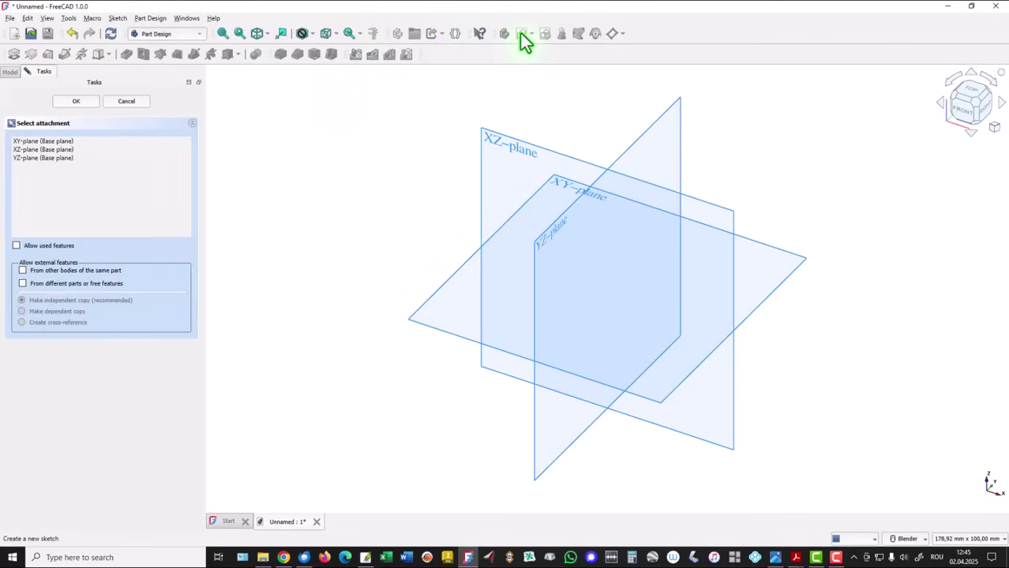
{"action": "left_click", "coordinate": [641, 151]}
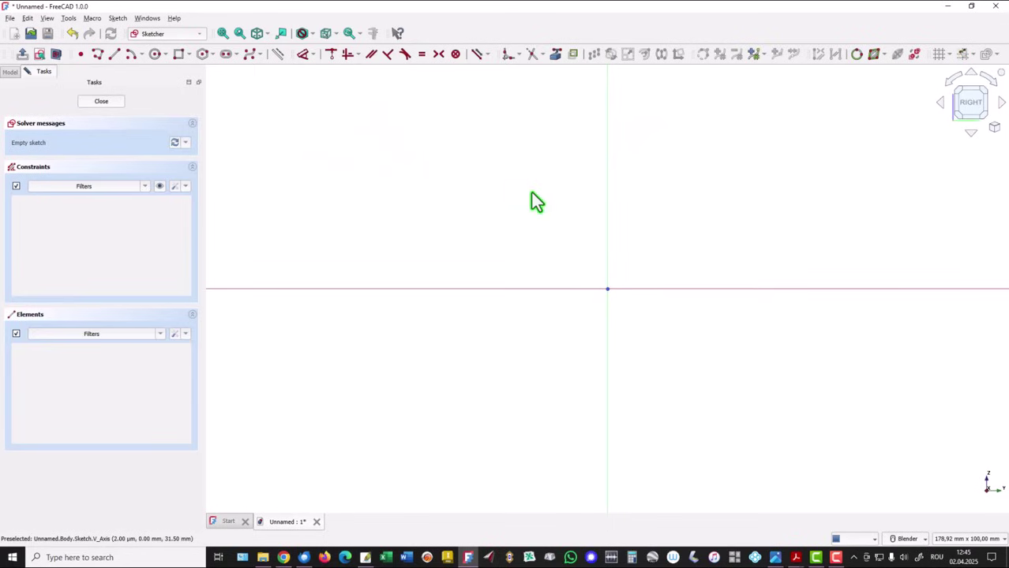
{"action": "mouse_move", "coordinate": [580, 244]}
{"action": "middle_mouse_down", "text": "shift"}
{"action": "mouse_move", "coordinate": [298, 298]}
{"action": "mouse_move", "coordinate": [256, 292]}
{"action": "middle_mouse_up", "text": "shift"}
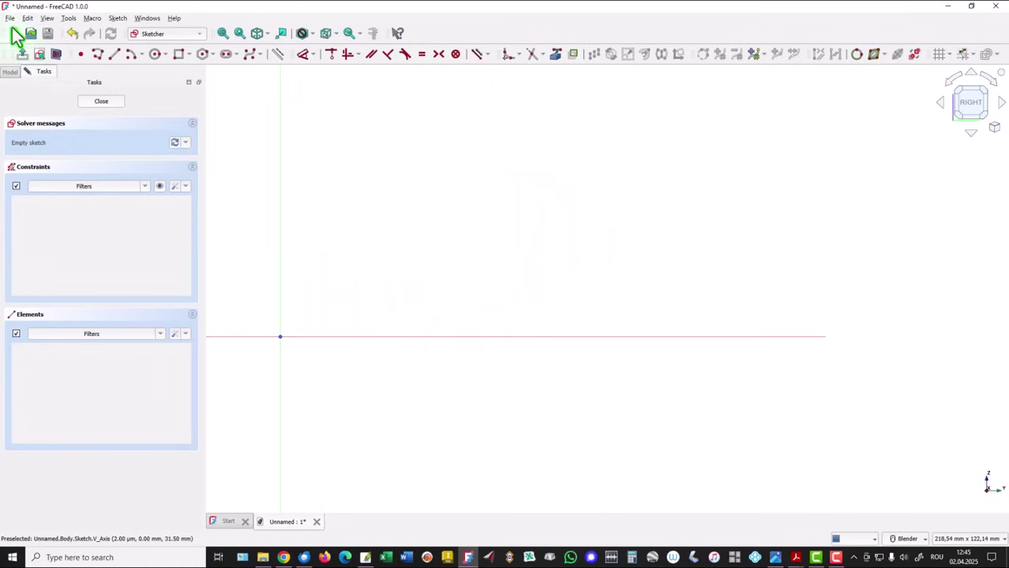
Sketch a closed seven-line stepped and tapered half profile from the origin along the horizontal axis, about 163 mm long and 32 mm high.
{"action": "left_click", "coordinate": [98, 59]}
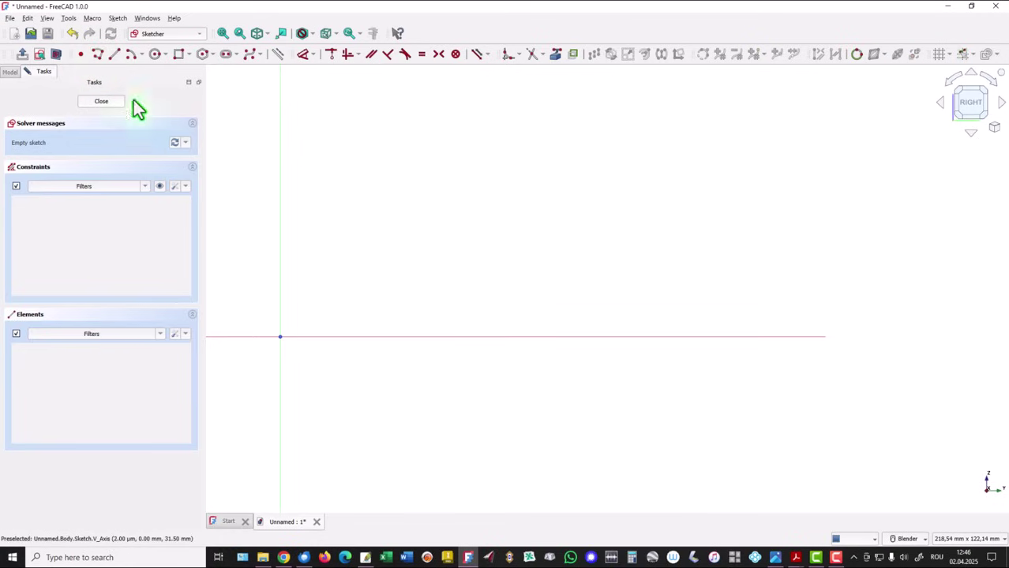
{"action": "left_click", "coordinate": [280, 336]}
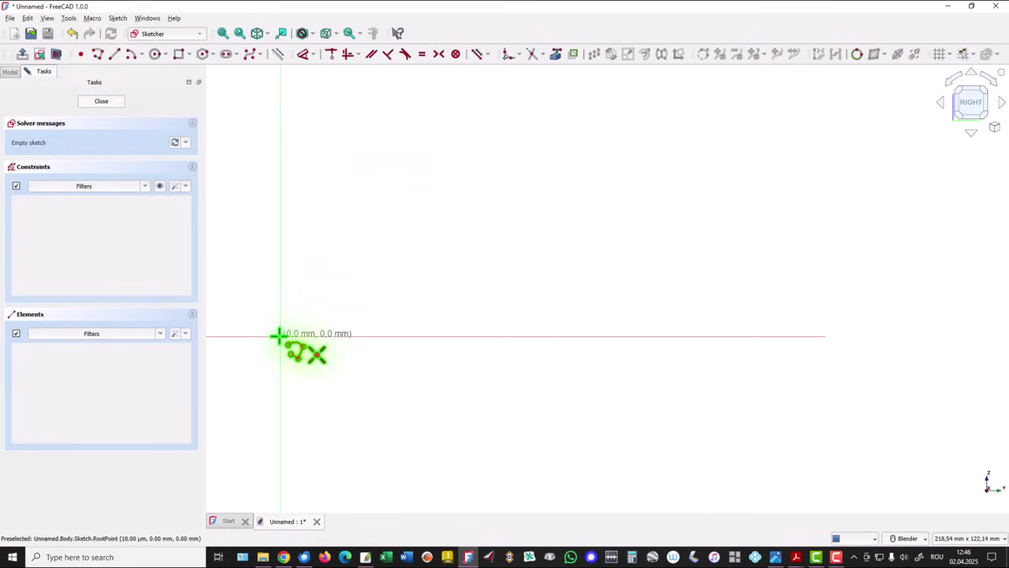
{"action": "left_click", "coordinate": [298, 256]}
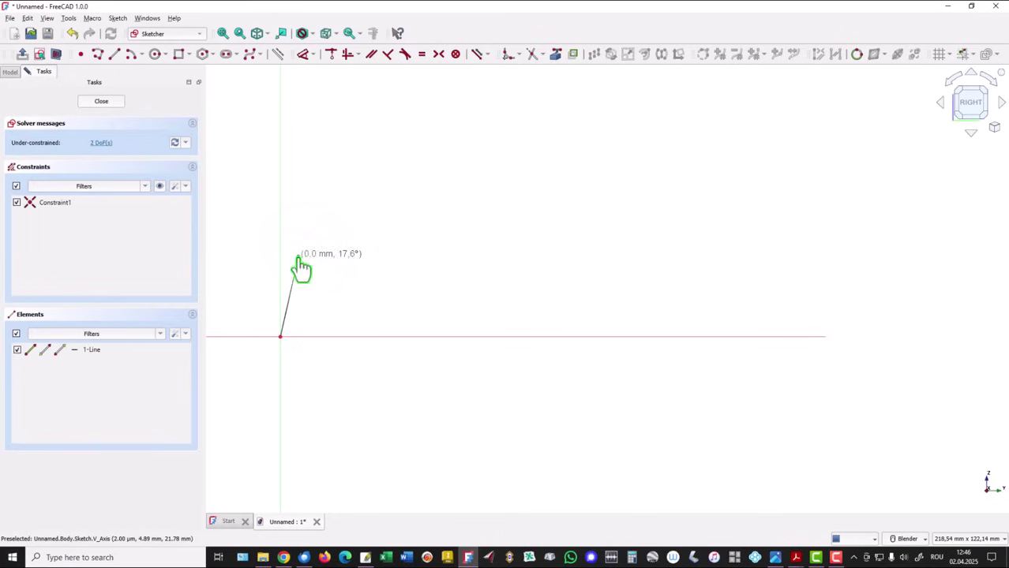
{"action": "left_click", "coordinate": [387, 256]}
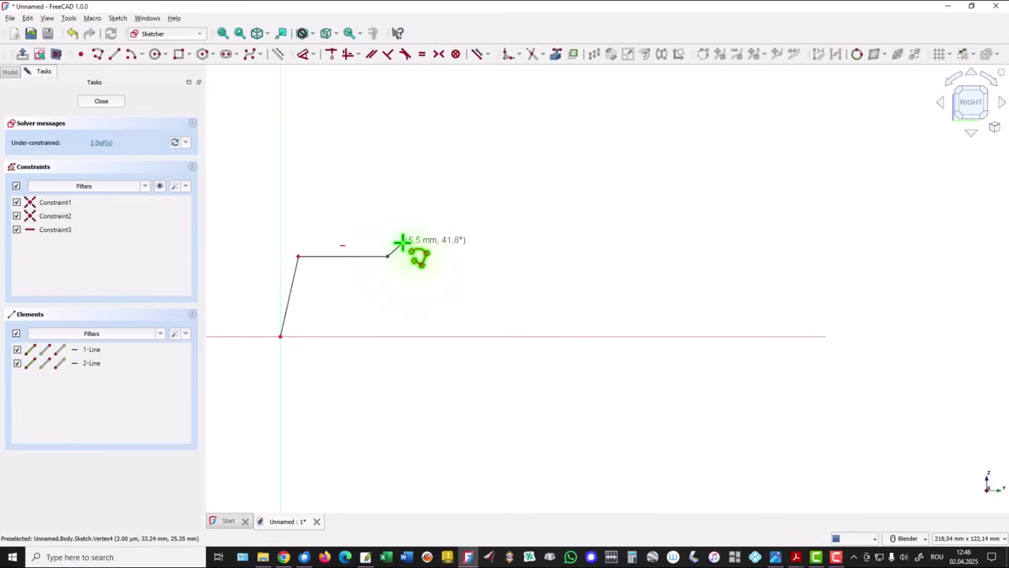
{"action": "left_click", "coordinate": [402, 243]}
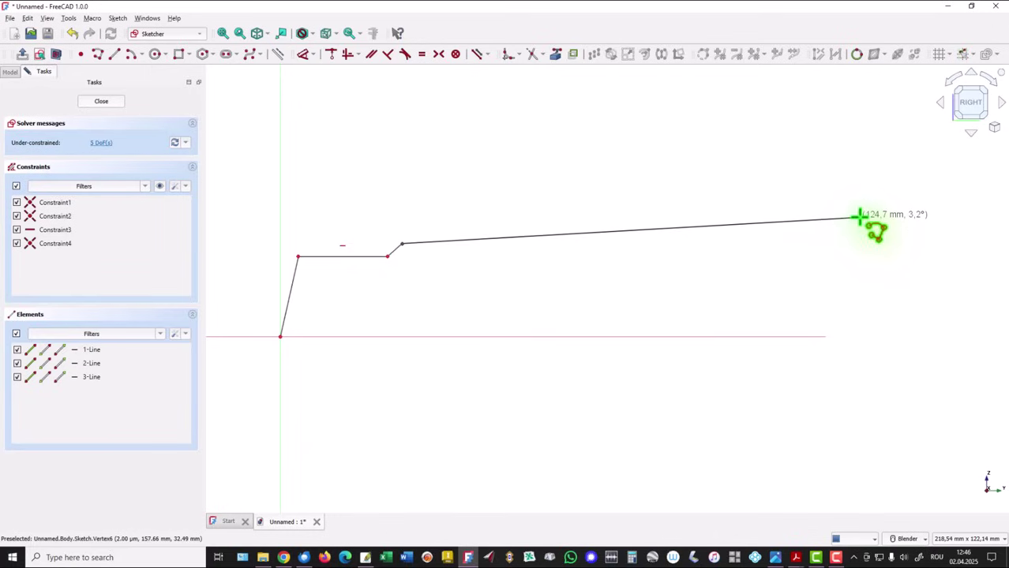
{"action": "left_click", "coordinate": [859, 218]}
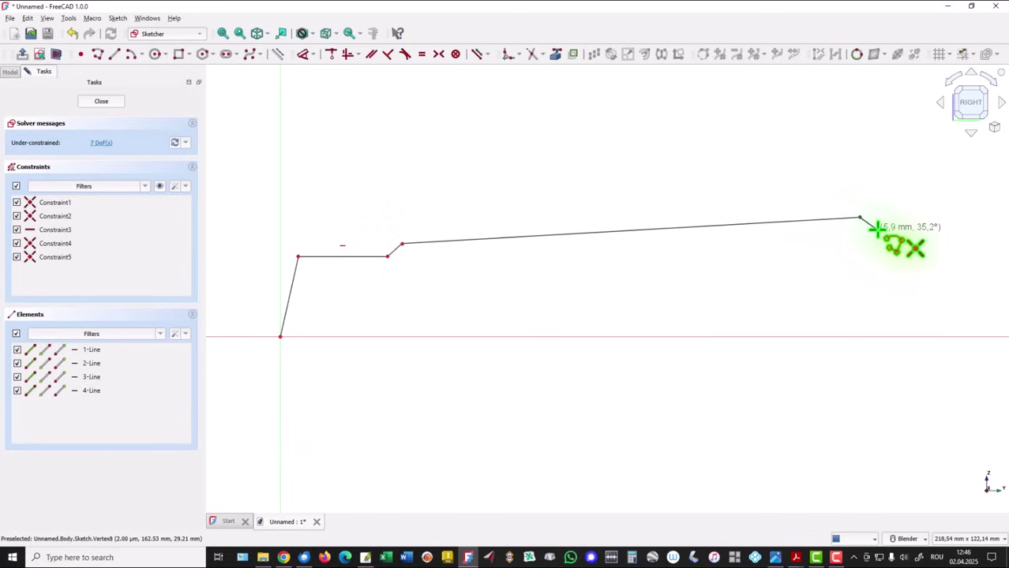
{"action": "left_click", "coordinate": [877, 230]}
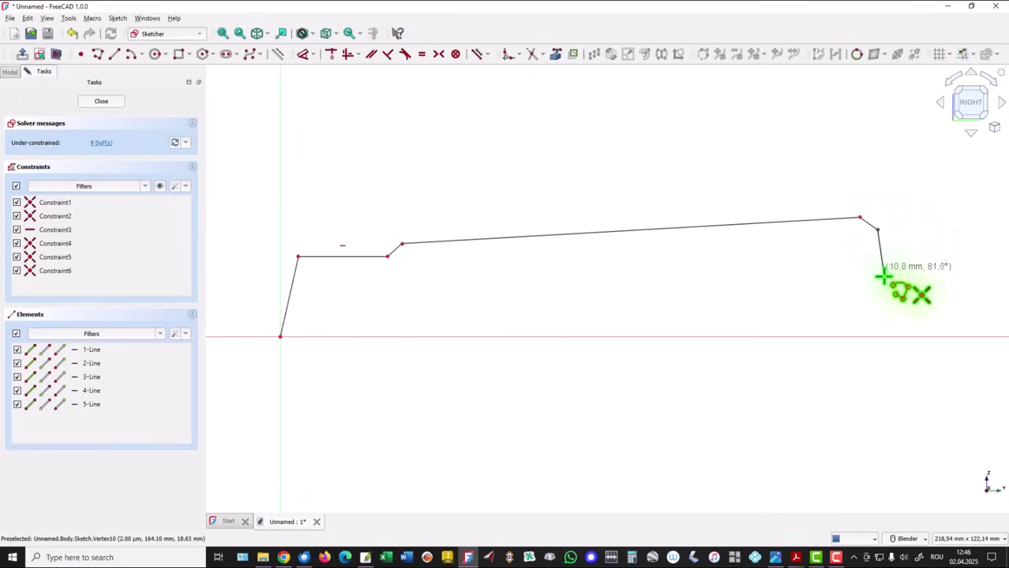
{"action": "left_click", "coordinate": [875, 337]}
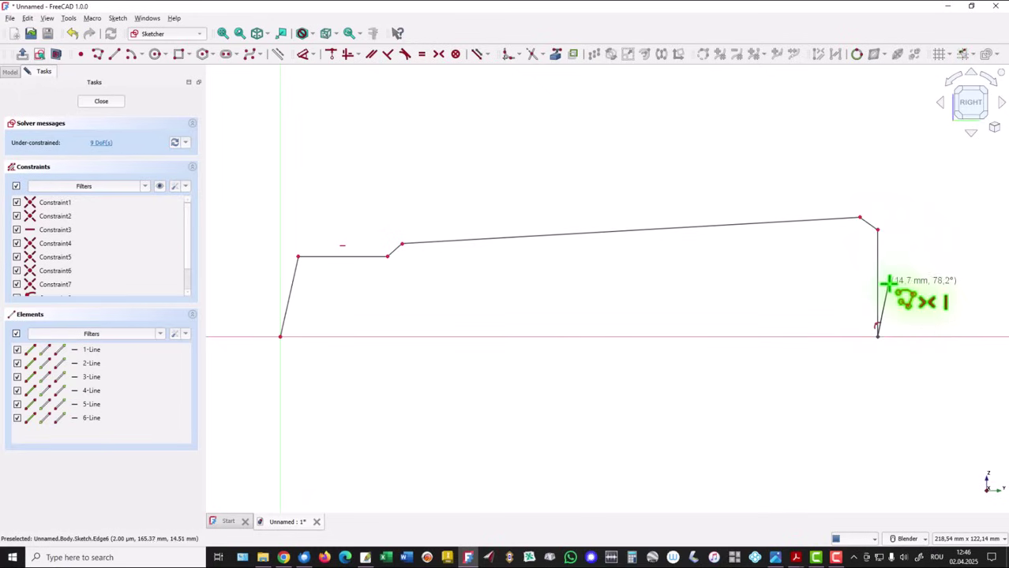
{"action": "left_click", "coordinate": [280, 336]}
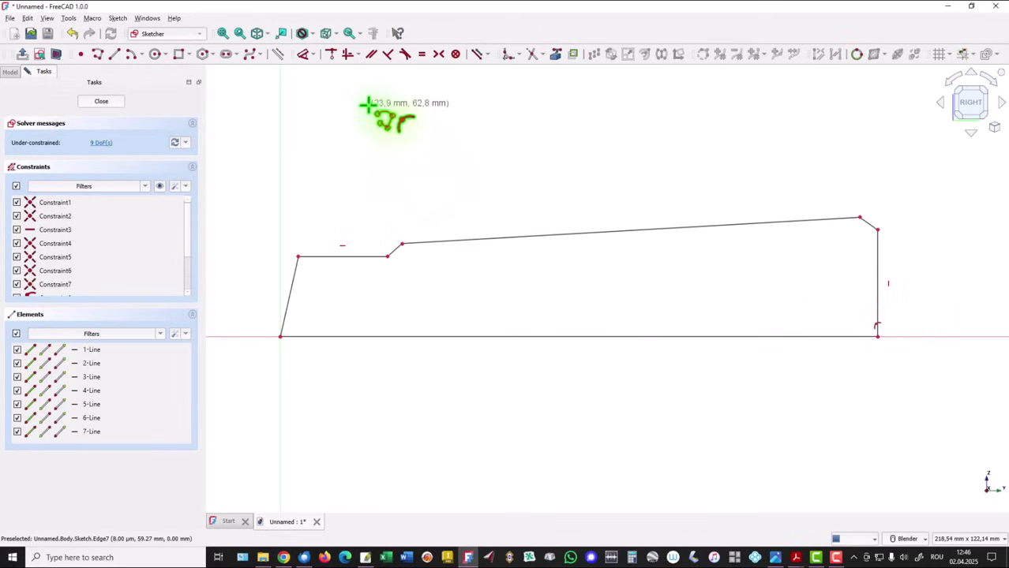
Constrain the angle between the slanted line starting at the origin and the vertical axis to 8.18°.
{"action": "left_click", "coordinate": [304, 62]}
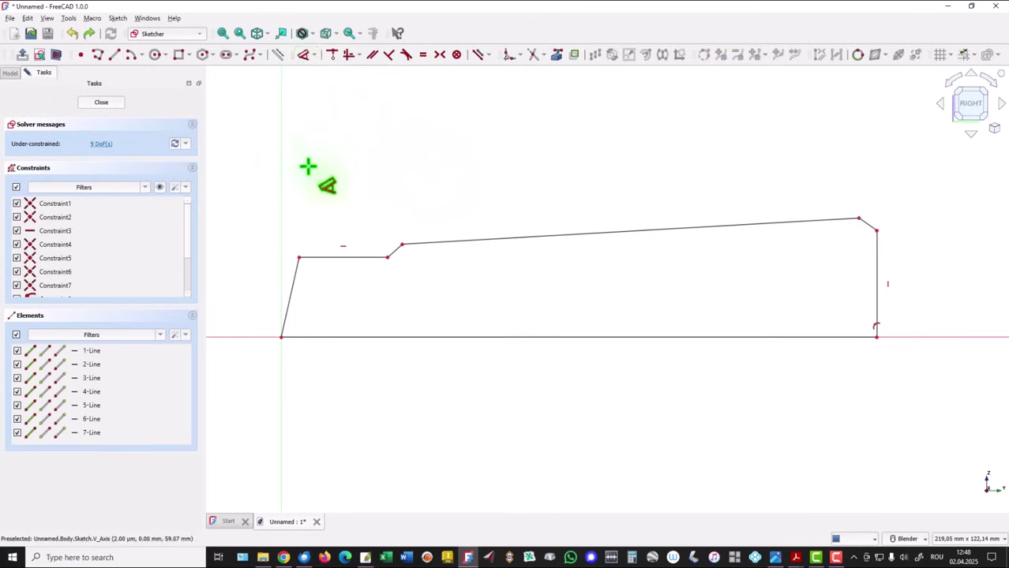
{"action": "left_click", "coordinate": [294, 283]}
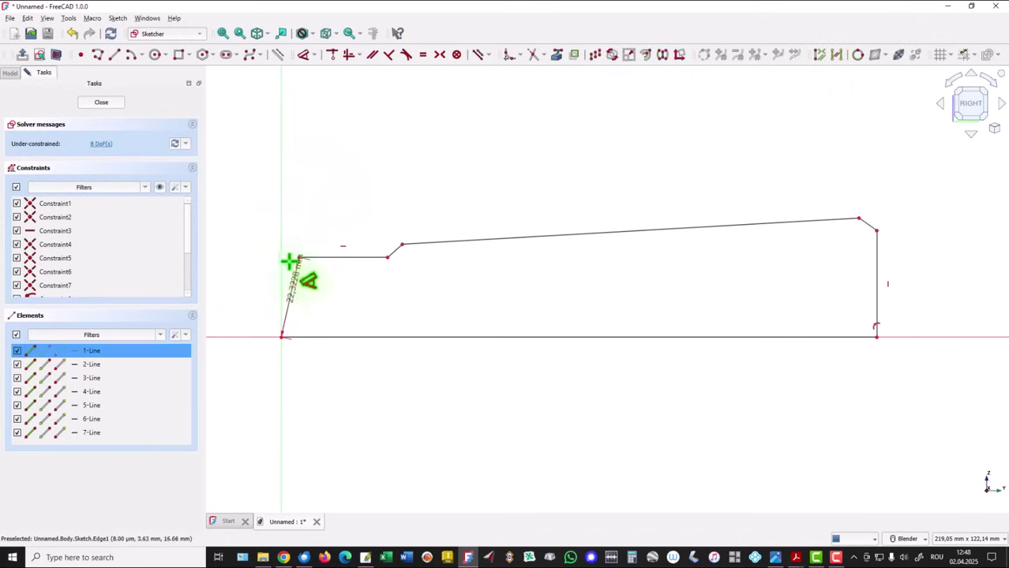
{"action": "left_click", "coordinate": [281, 188]}
{"action": "left_click", "coordinate": [307, 169]}
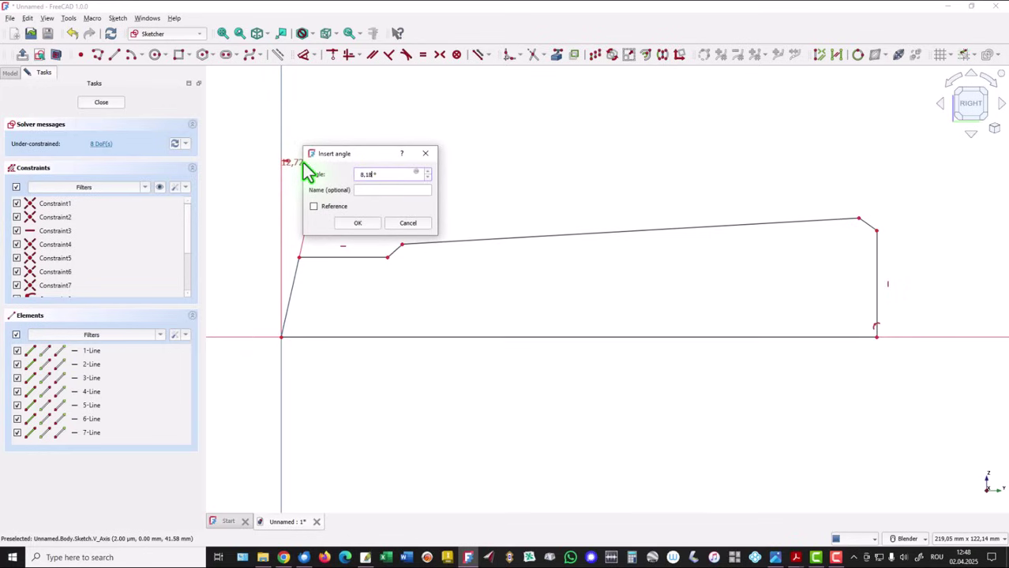
{"action": "key", "text": "Return"}
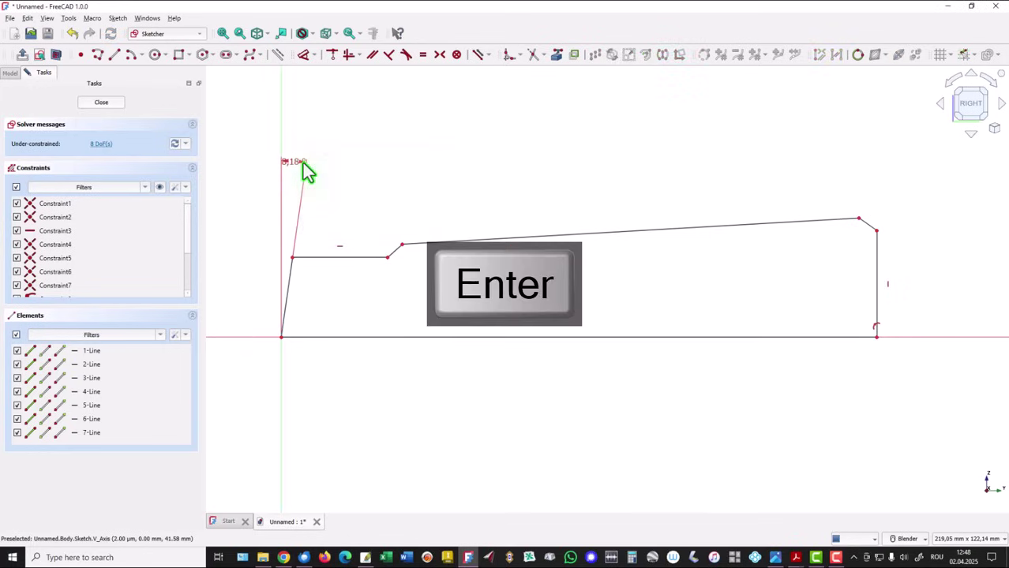
Constrain the short sloped line between the horizontal step and the long taper to 45° from the base line.
{"action": "left_click", "coordinate": [396, 253]}
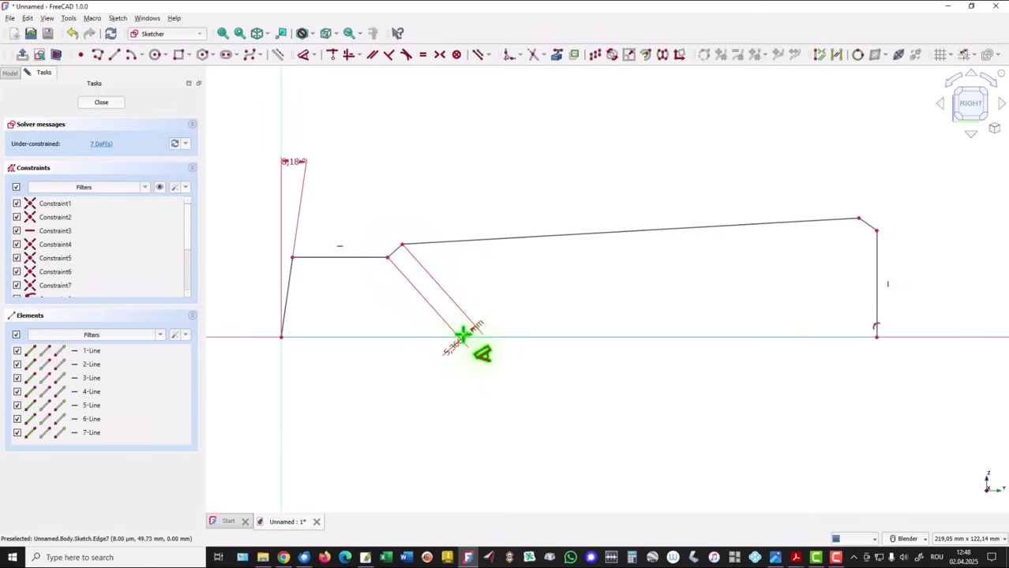
{"action": "left_click", "coordinate": [462, 337]}
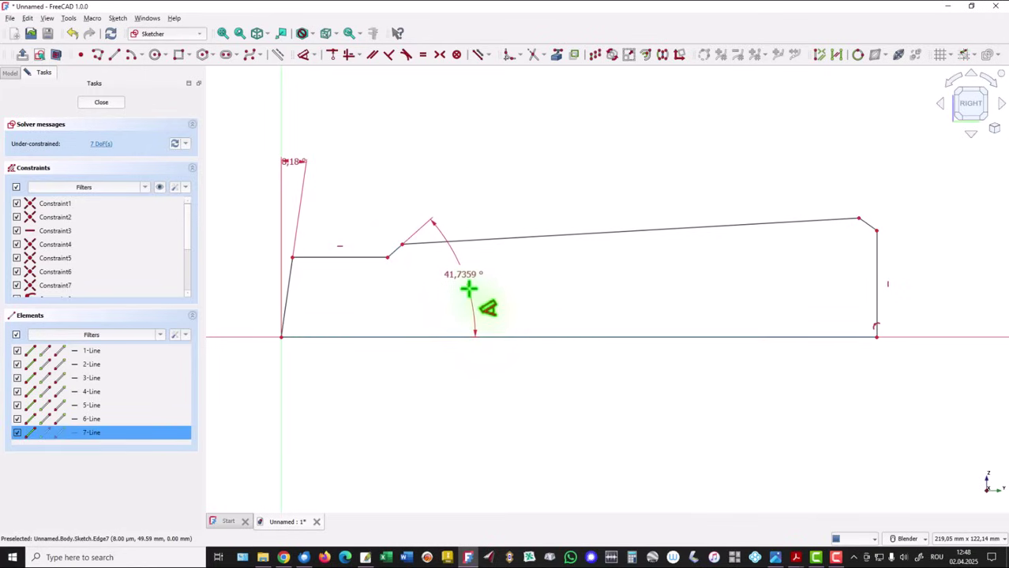
{"action": "left_click", "coordinate": [469, 290]}
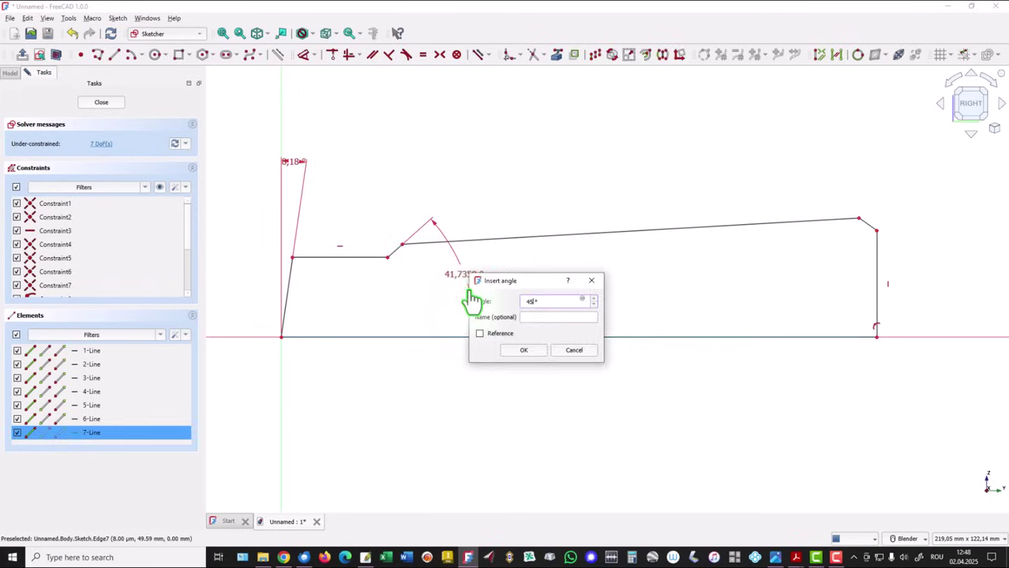
{"action": "key", "text": "Return"}
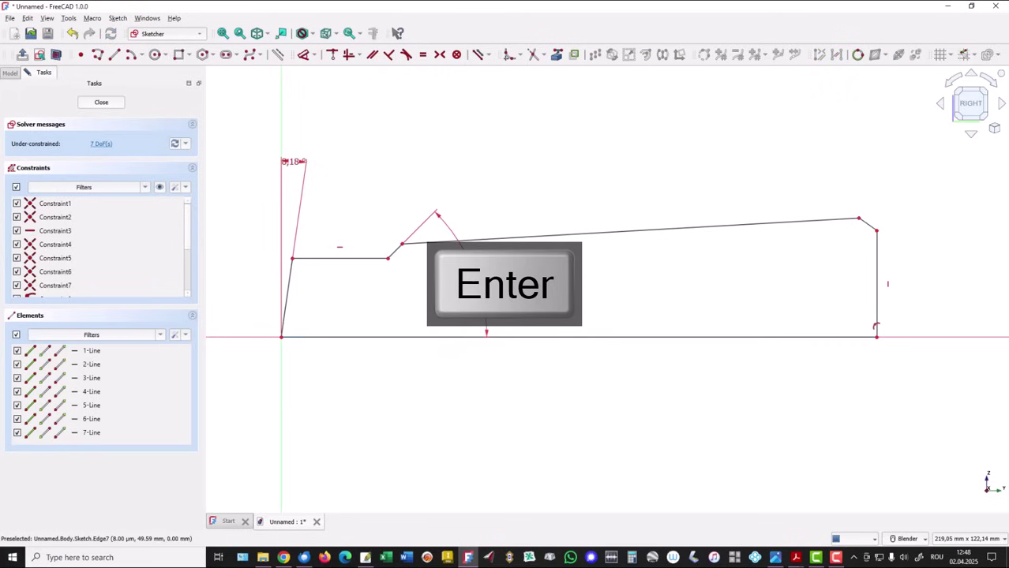
Constrain the chamfer line at the wide end of the taper to 45° from the base line.
{"action": "left_click", "coordinate": [866, 224]}
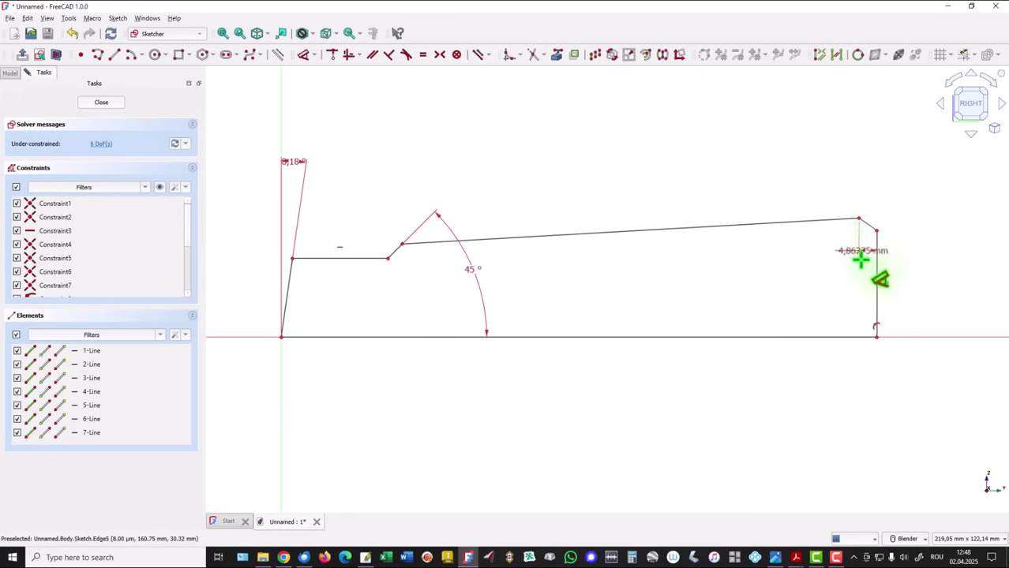
{"action": "left_click", "coordinate": [825, 338]}
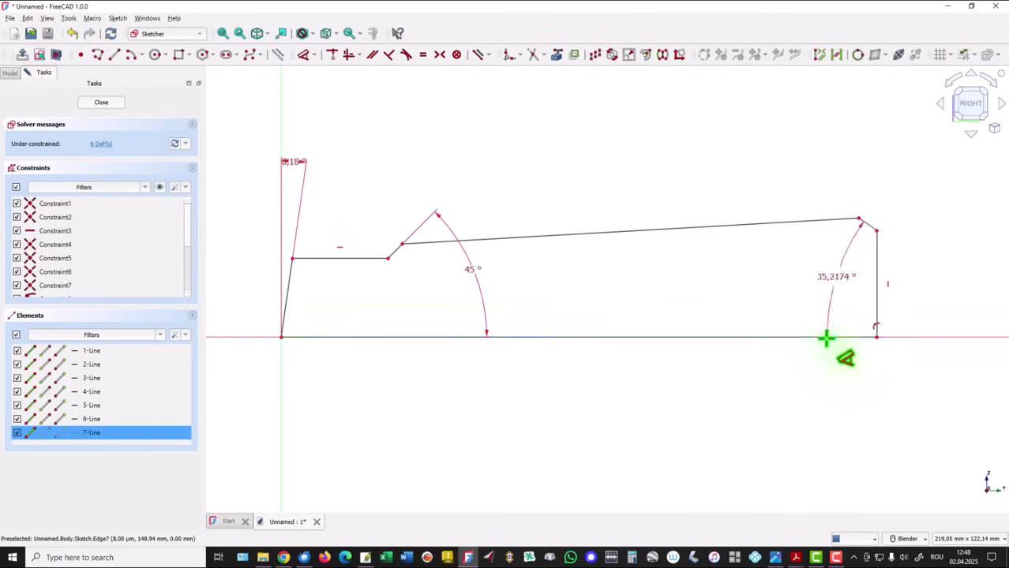
{"action": "left_click", "coordinate": [740, 297]}
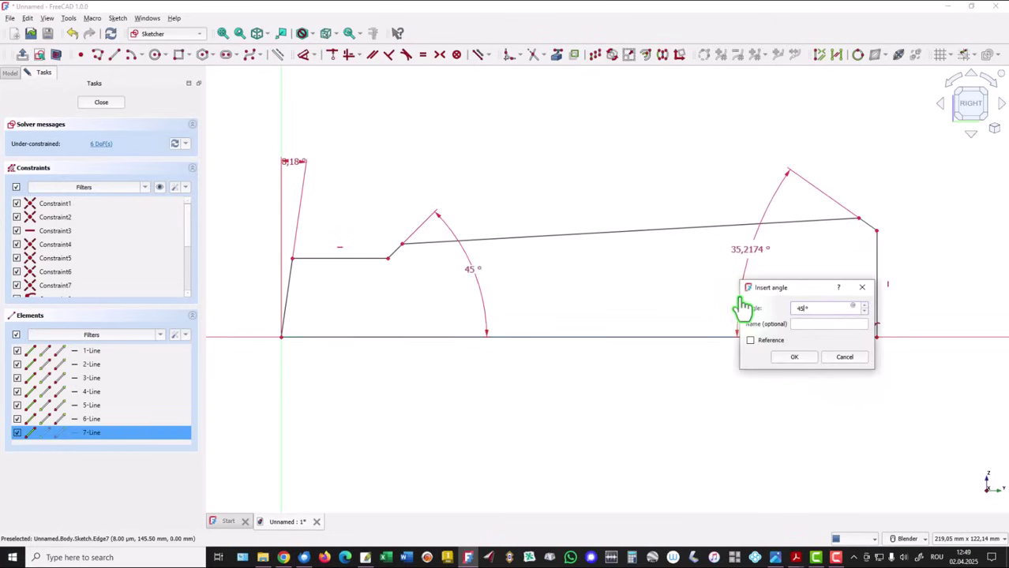
{"action": "key", "text": "Return"}
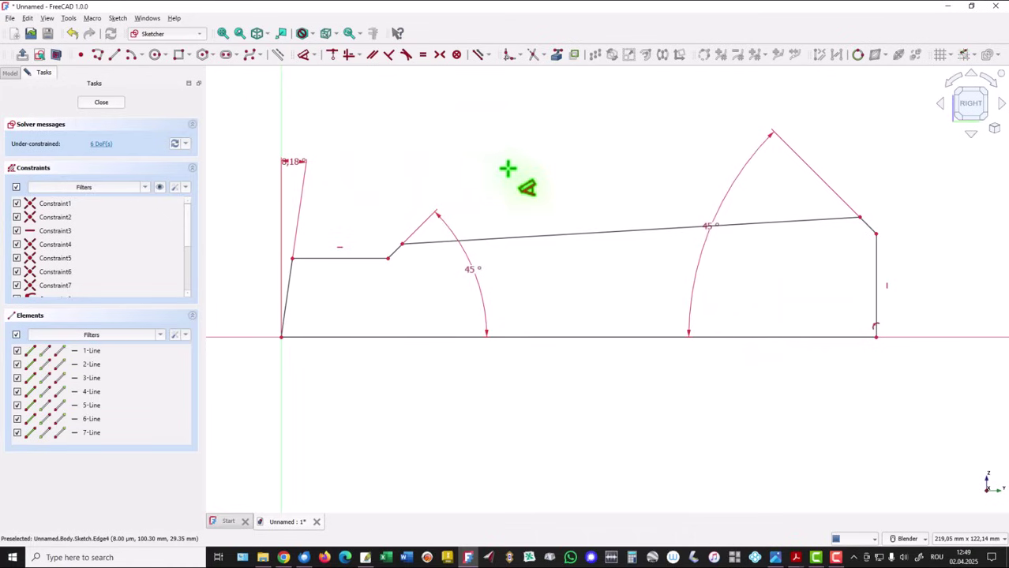
Dimension the profile's horizontal base line to a length of 155.5 mm.
{"action": "left_click", "coordinate": [584, 340]}
{"action": "left_click", "coordinate": [576, 427]}
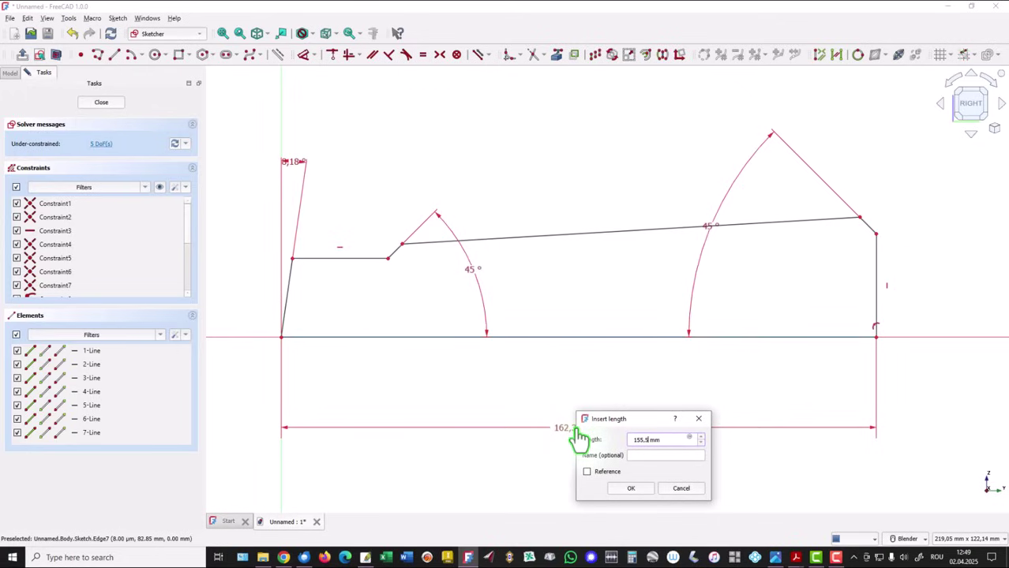
{"action": "key", "text": "Return"}
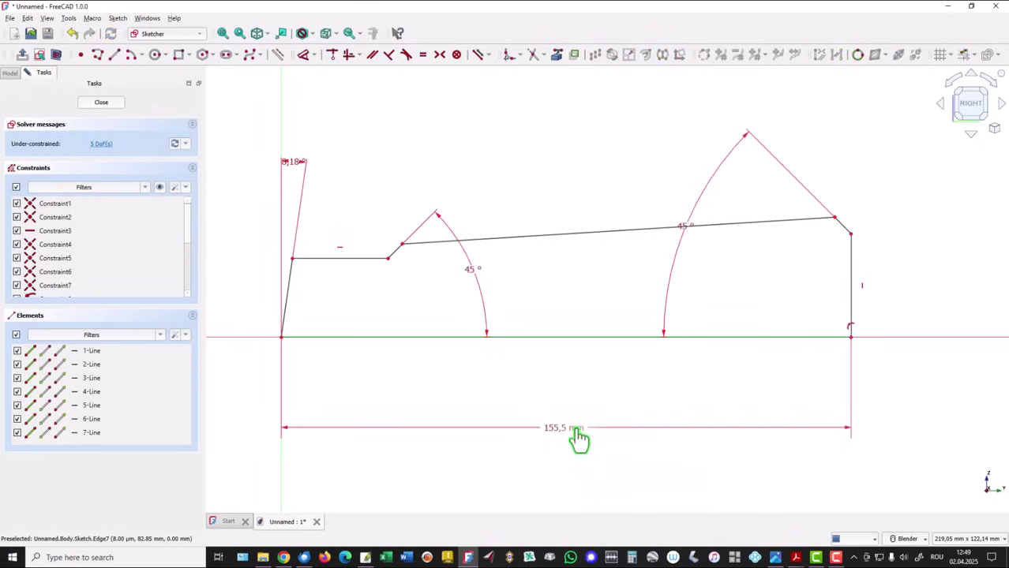
Dimension the height of the short horizontal step above the base line as 35.5/2 mm.
{"action": "left_click", "coordinate": [330, 258]}
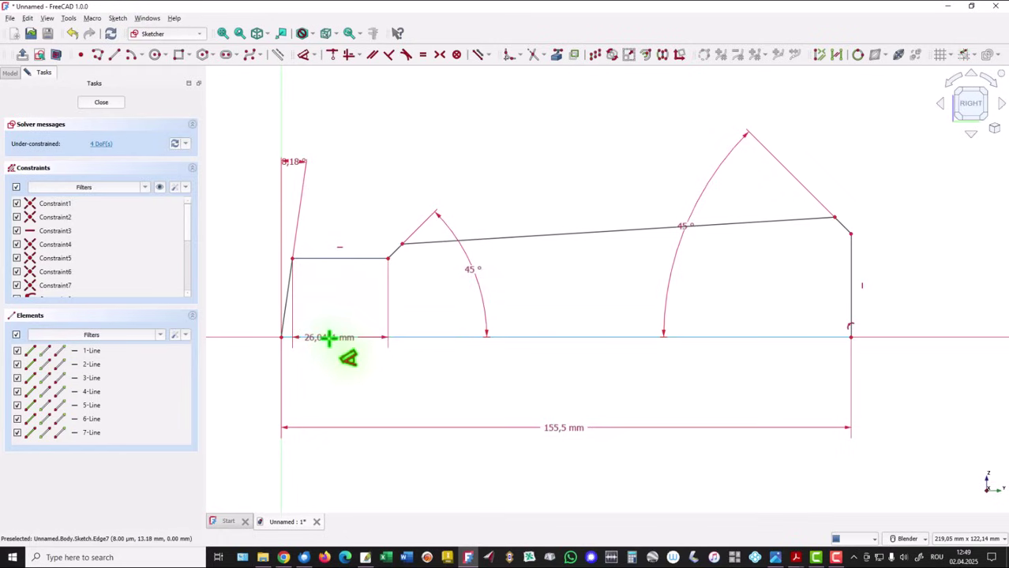
{"action": "left_click", "coordinate": [330, 338]}
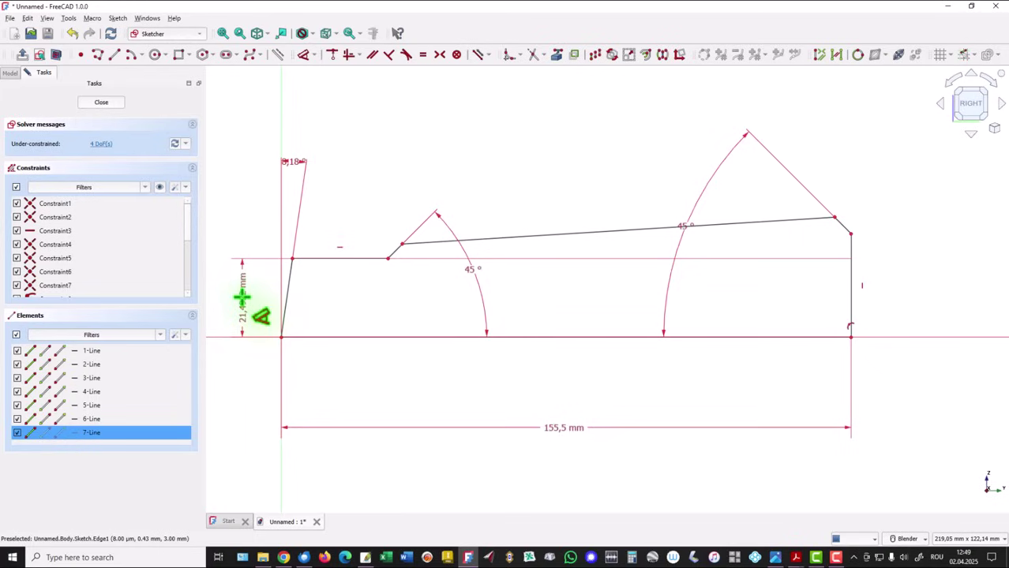
{"action": "left_click", "coordinate": [242, 298]}
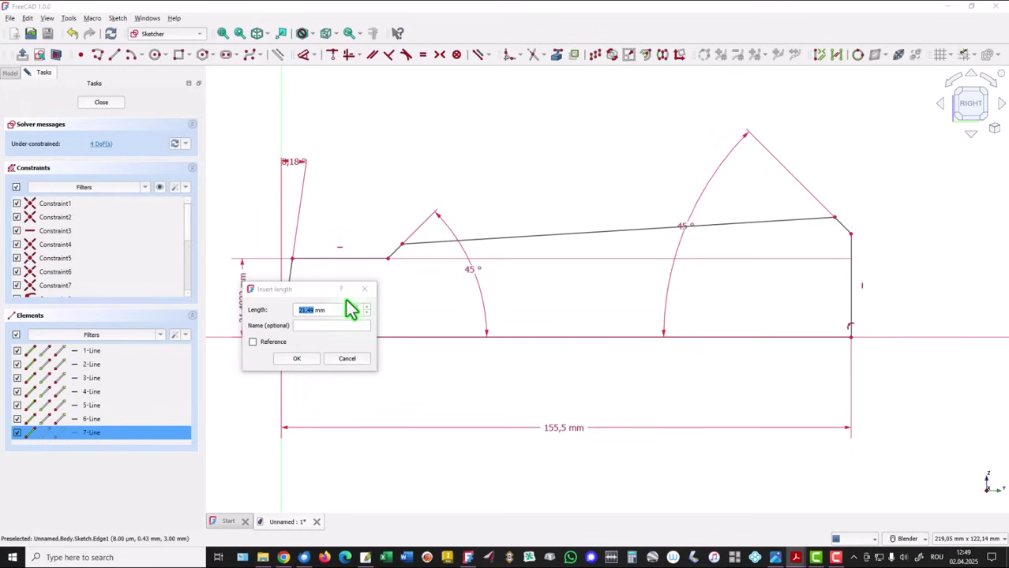
{"action": "left_click_drag", "start_coordinate": [334, 310], "coordinate": [281, 312]}
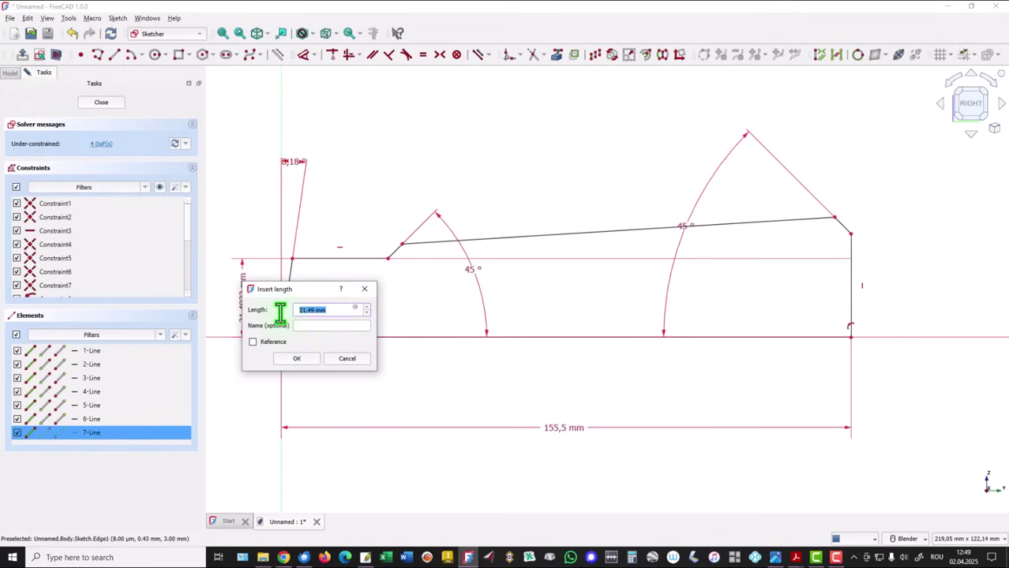
{"action": "type", "text": "35,5/2"}
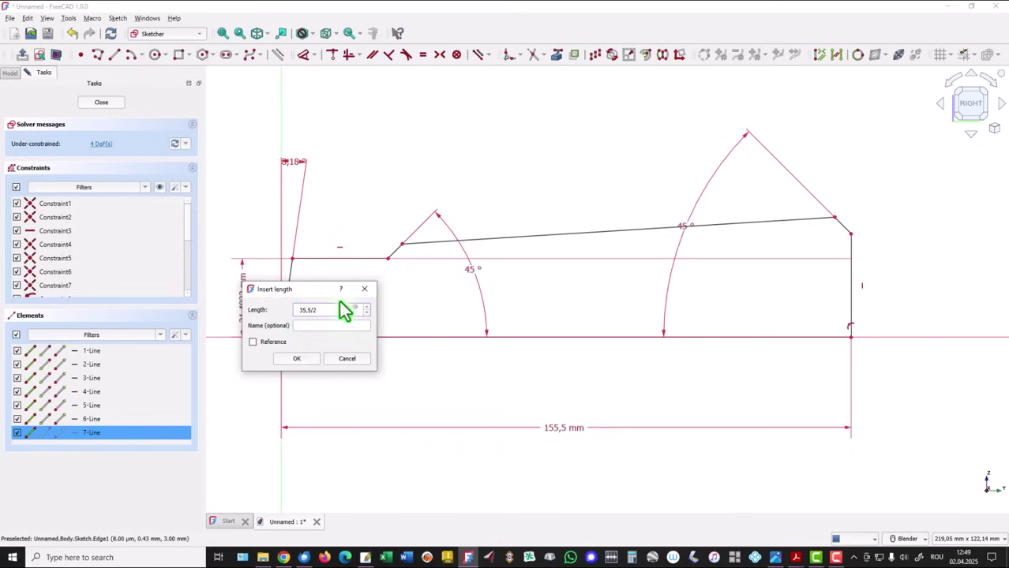
{"action": "left_click", "coordinate": [313, 360]}
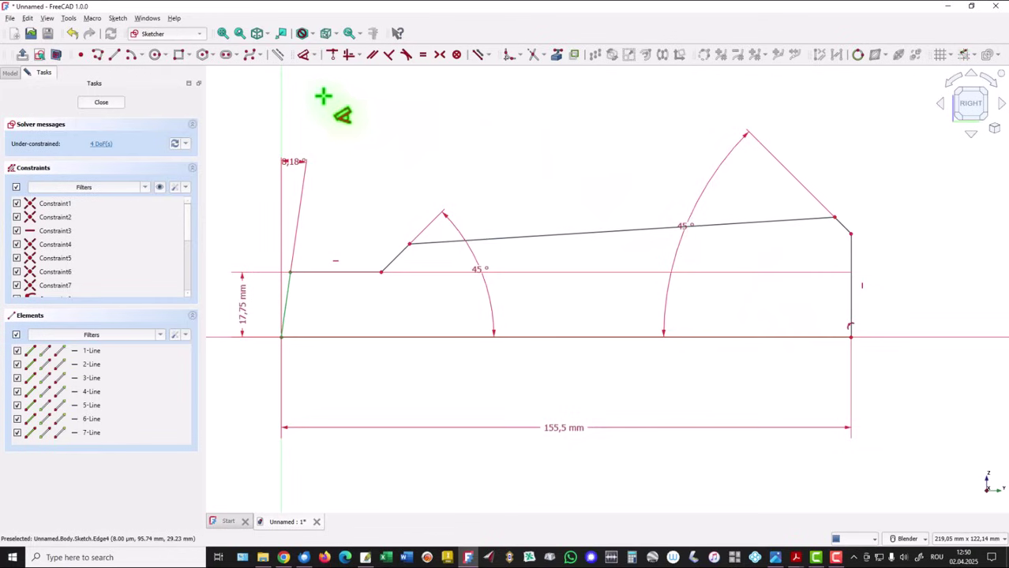
Draw a line from the narrow end of the long taper to the vertical axis and convert it to construction geometry.
{"action": "left_click", "coordinate": [114, 53]}
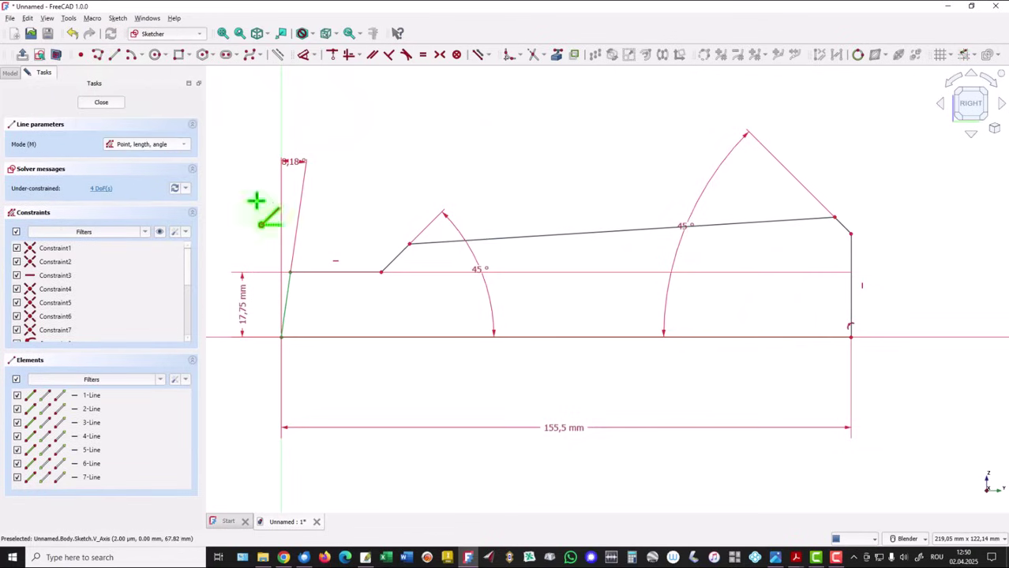
{"action": "left_click", "coordinate": [408, 243]}
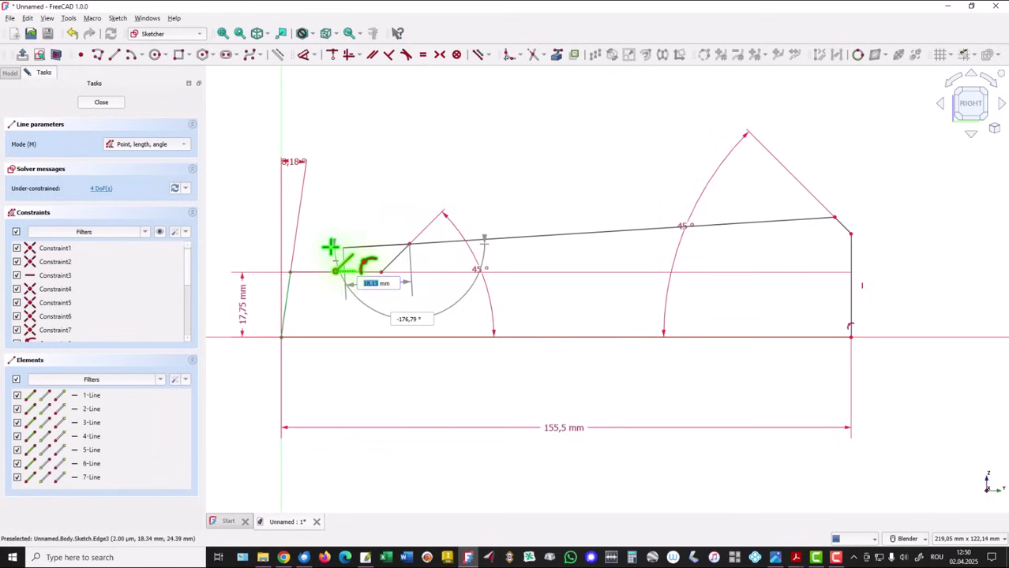
{"action": "left_click", "coordinate": [281, 254]}
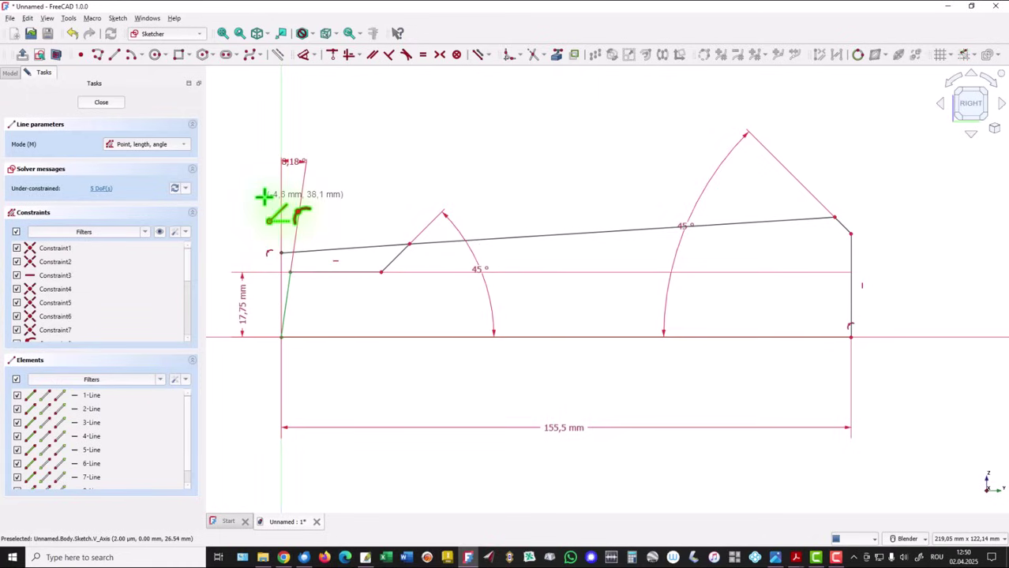
{"action": "key", "text": "Escape"}
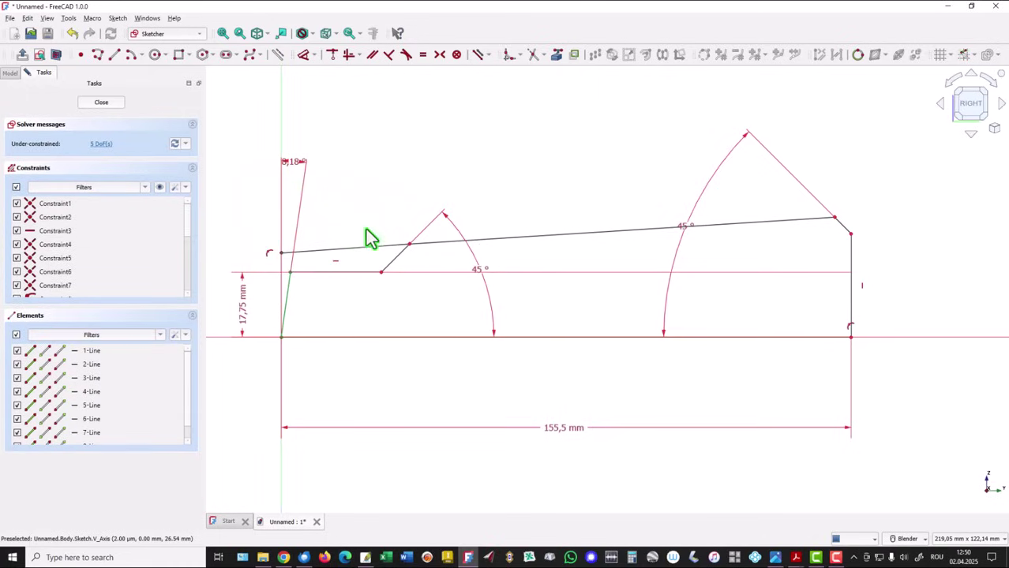
{"action": "left_click", "coordinate": [351, 251]}
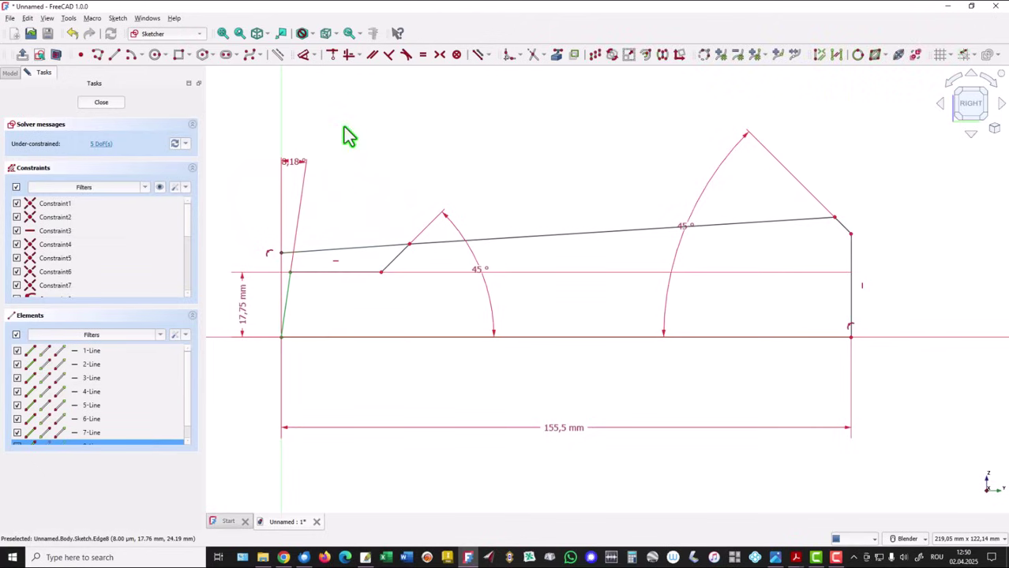
{"action": "left_click", "coordinate": [279, 57]}
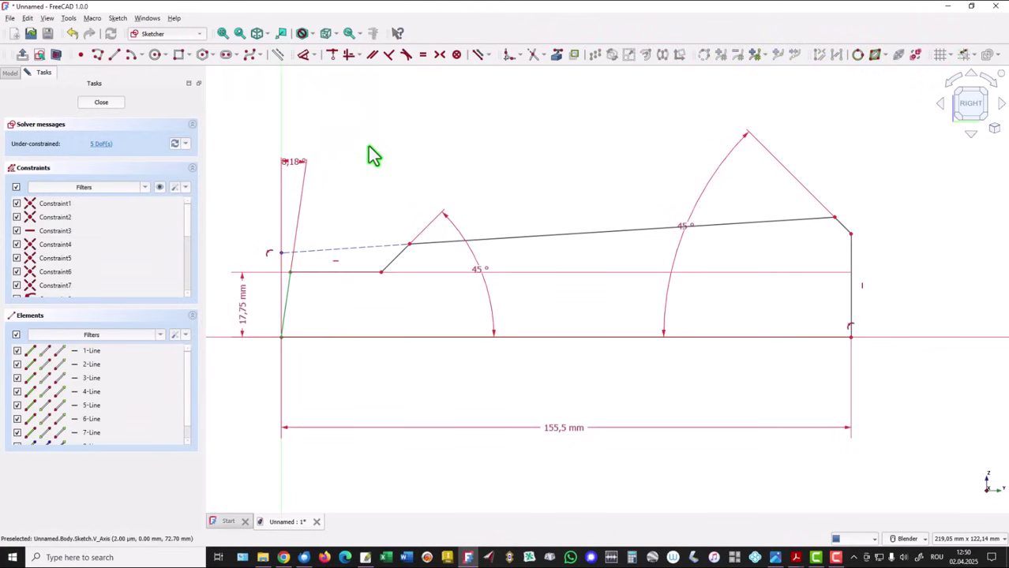
Draw a vertical line from the long taper to the base line near the wide end and make it construction geometry.
{"action": "left_click", "coordinate": [113, 56]}
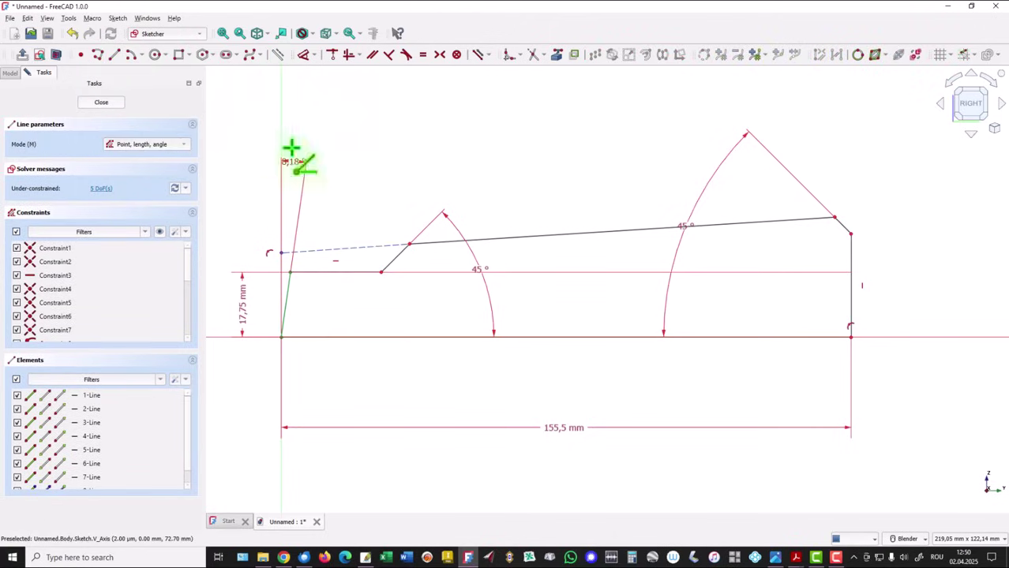
{"action": "left_click", "coordinate": [788, 218]}
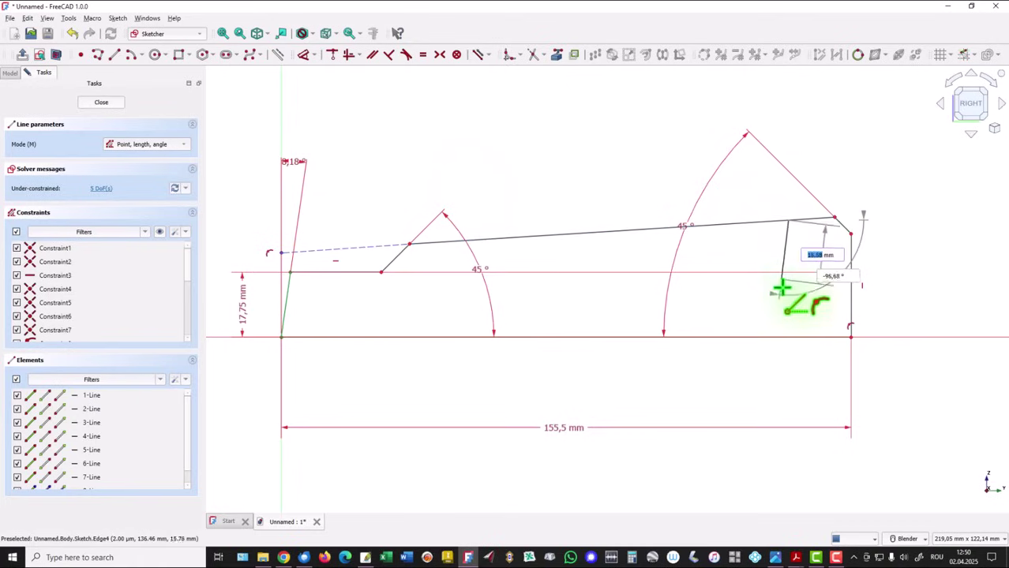
{"action": "left_click", "coordinate": [788, 338]}
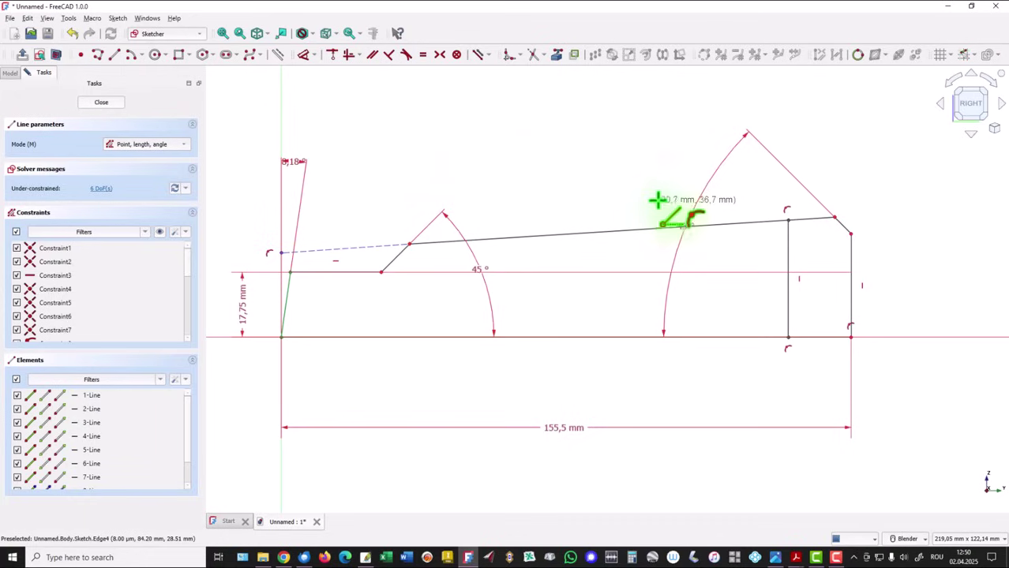
{"action": "right_click", "coordinate": [569, 150]}
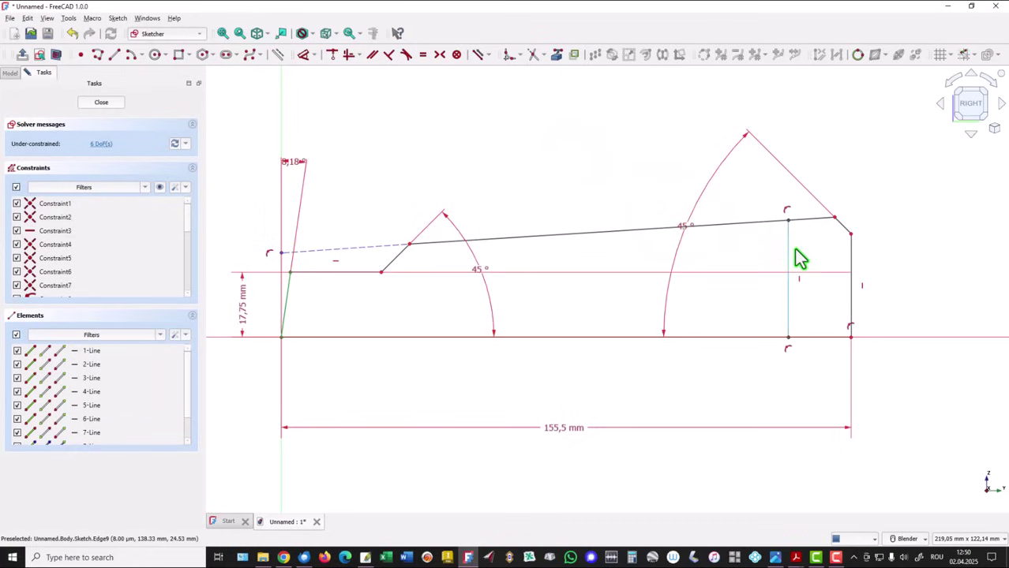
{"action": "left_click", "coordinate": [277, 53]}
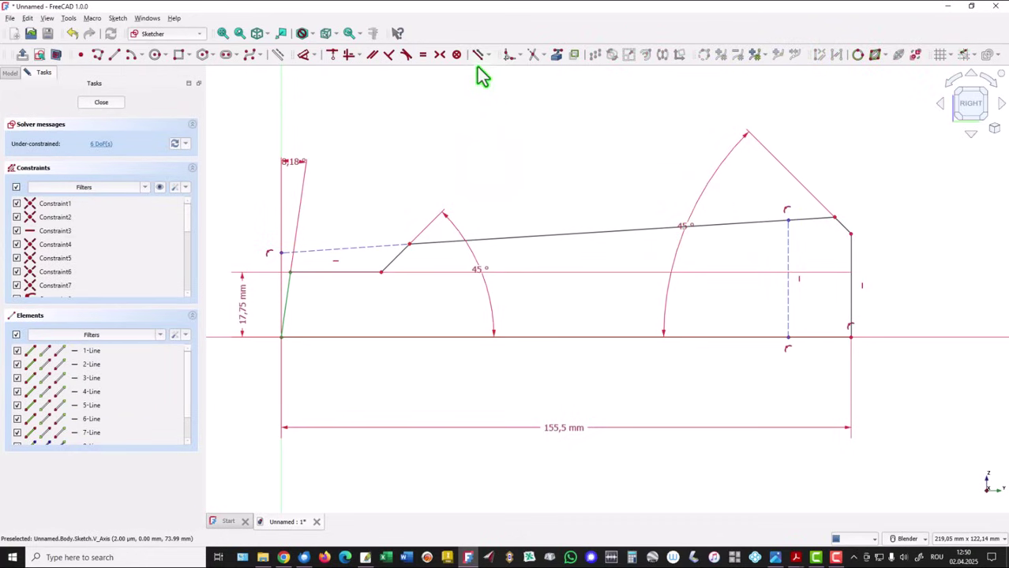
Dimension the horizontal distance from the origin to the vertical construction line as 149.2 mm.
{"action": "left_click", "coordinate": [298, 57]}
{"action": "left_click", "coordinate": [788, 300]}
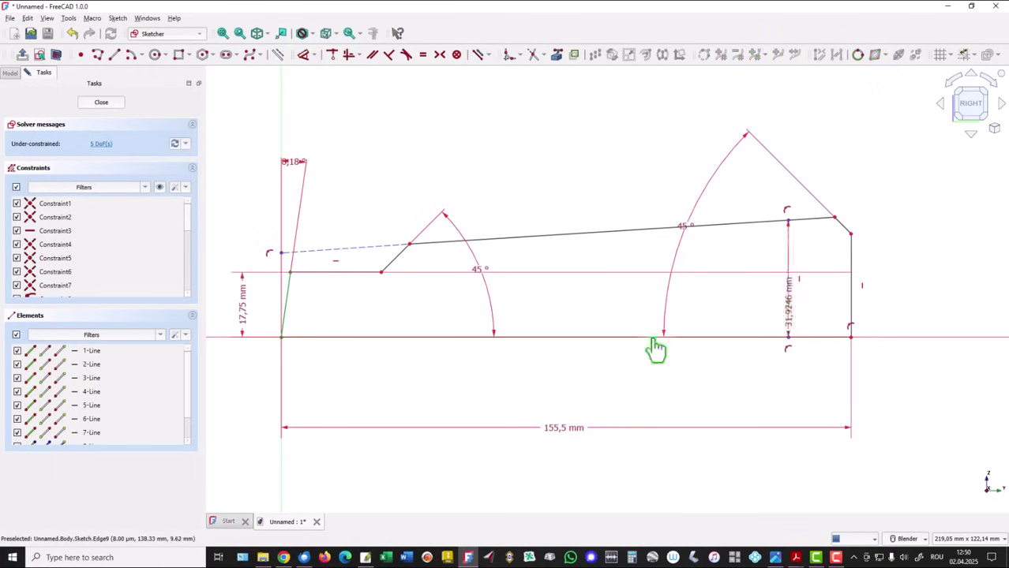
{"action": "left_click", "coordinate": [281, 338]}
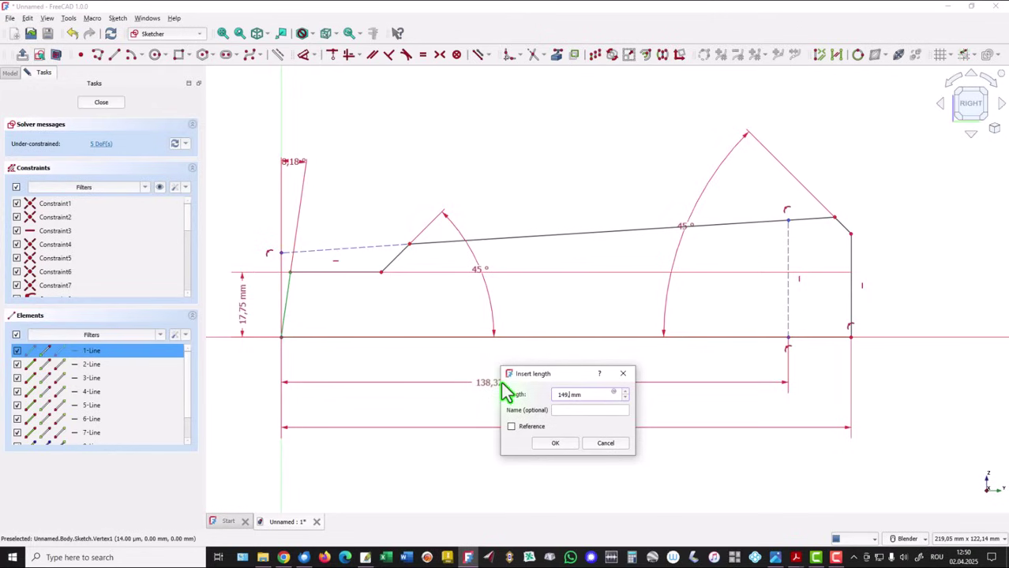
{"action": "type", "text": "149,2"}
{"action": "key", "text": "Return"}
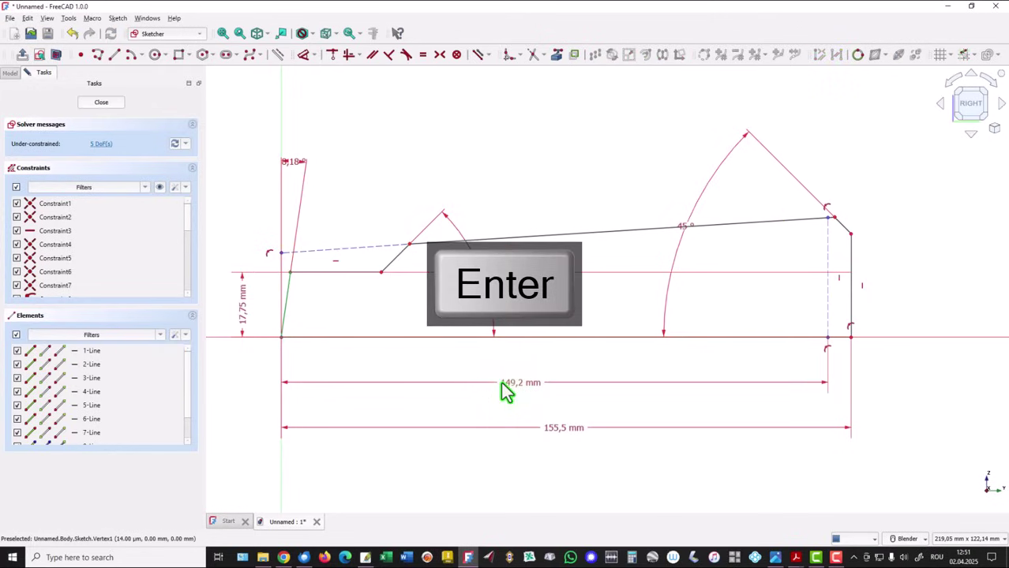
Dimension the horizontal width of the chamfer at the wide end of the taper as 3 mm.
{"action": "left_click", "coordinate": [844, 229]}
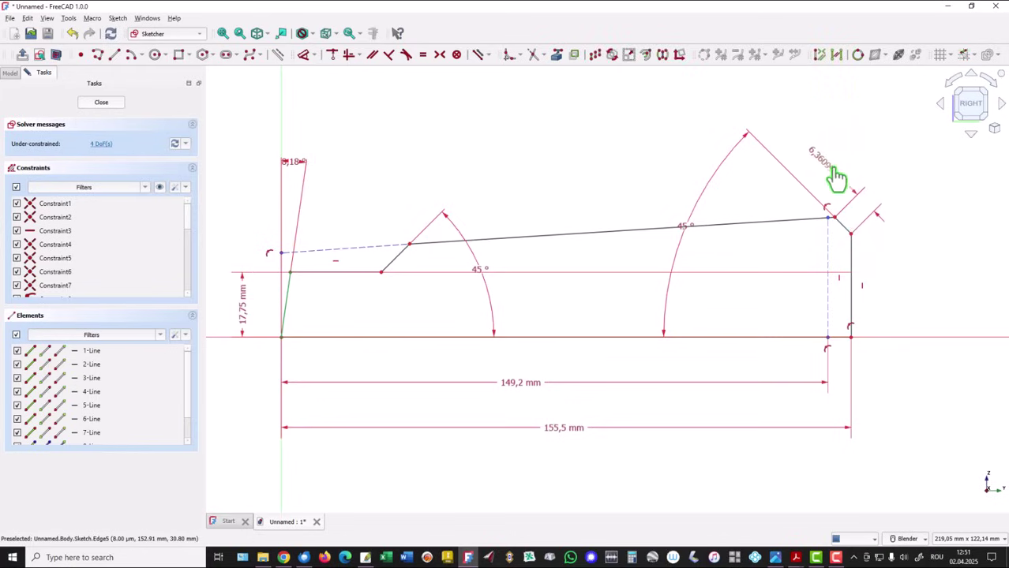
{"action": "left_click", "coordinate": [841, 156]}
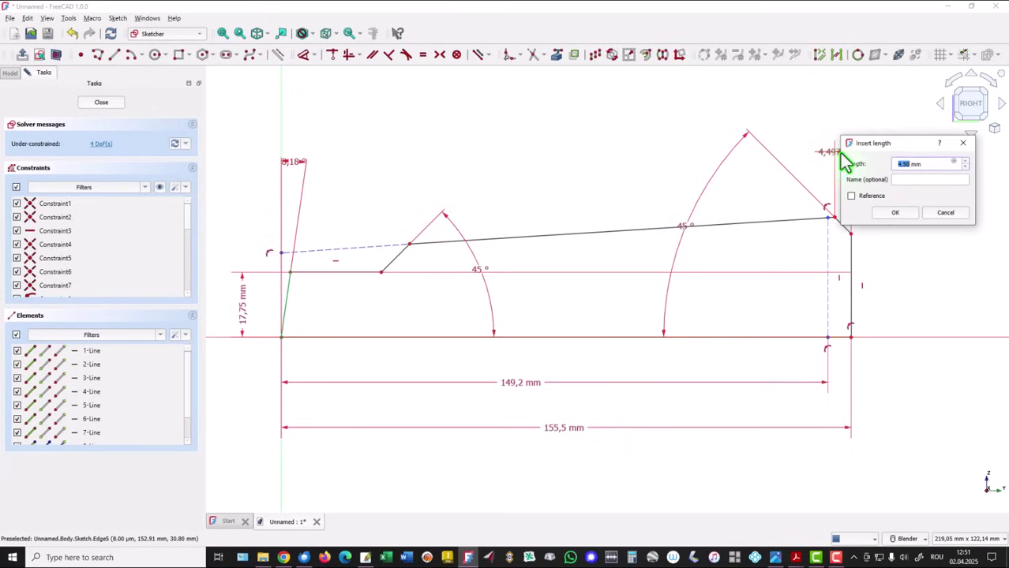
{"action": "key", "text": "Return"}
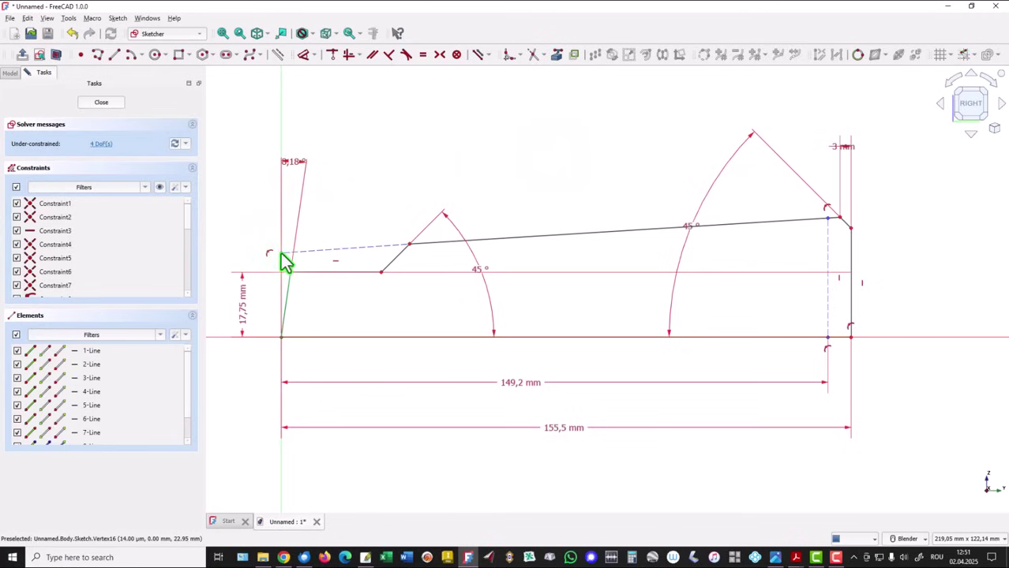
Dimension the taper's reference heights as 36.547/2 mm on the vertical axis and 44.399/2 mm at the vertical construction line.
{"action": "mouse_move", "coordinate": [285, 263]}
{"action": "left_mouse_down"}
{"action": "mouse_move", "coordinate": [313, 335]}
{"action": "mouse_move", "coordinate": [333, 352]}
{"action": "mouse_move", "coordinate": [218, 314]}
{"action": "mouse_move", "coordinate": [223, 303]}
{"action": "left_mouse_up"}
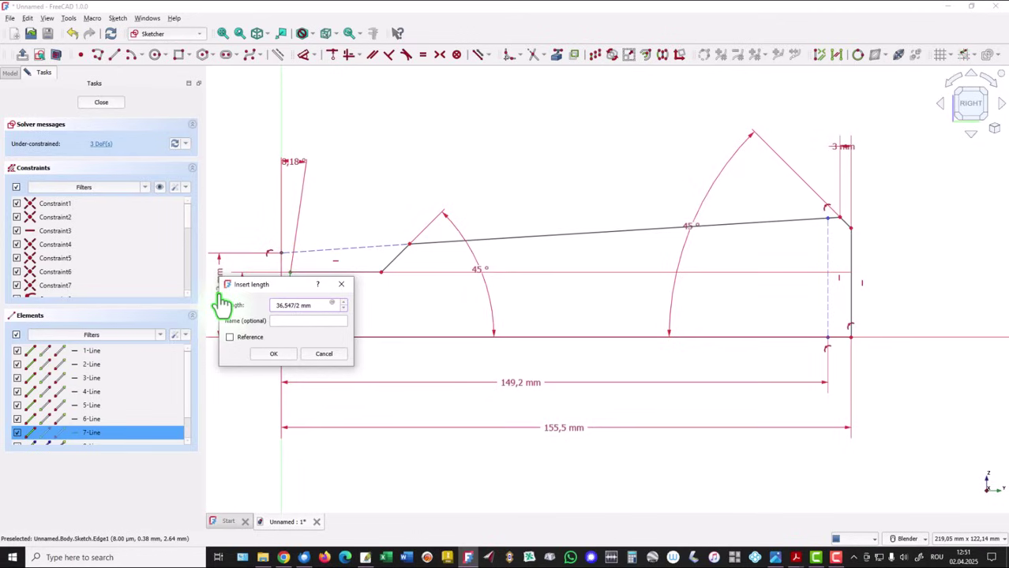
{"action": "key", "text": "Return"}
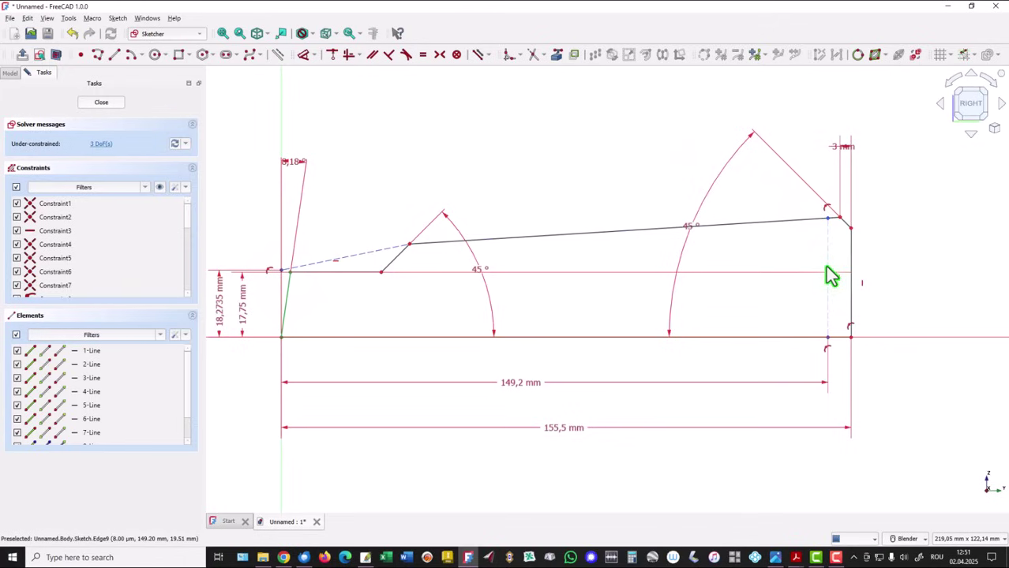
{"action": "left_click", "coordinate": [299, 58]}
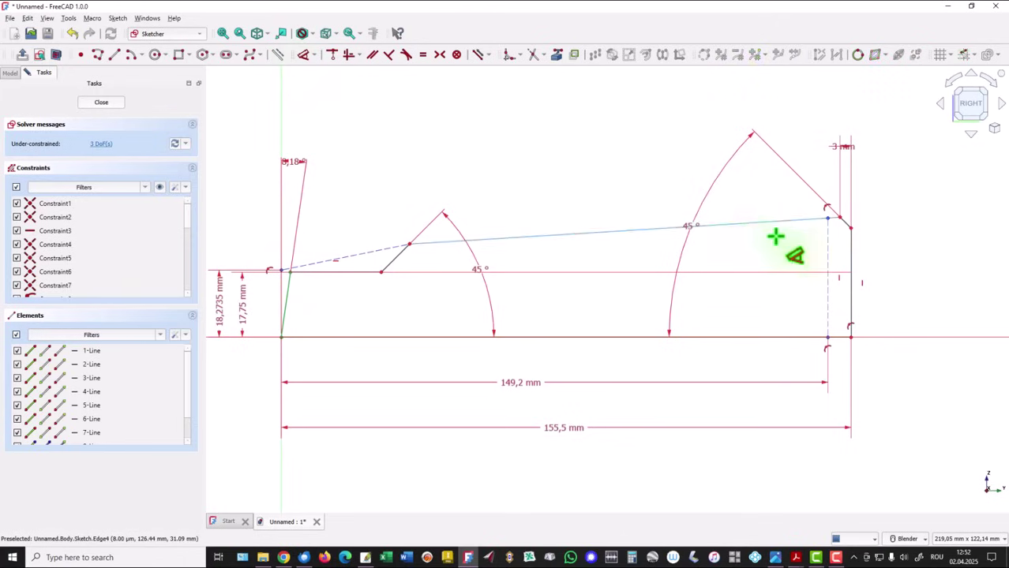
{"action": "left_click", "coordinate": [835, 244]}
{"action": "left_click", "coordinate": [909, 264]}
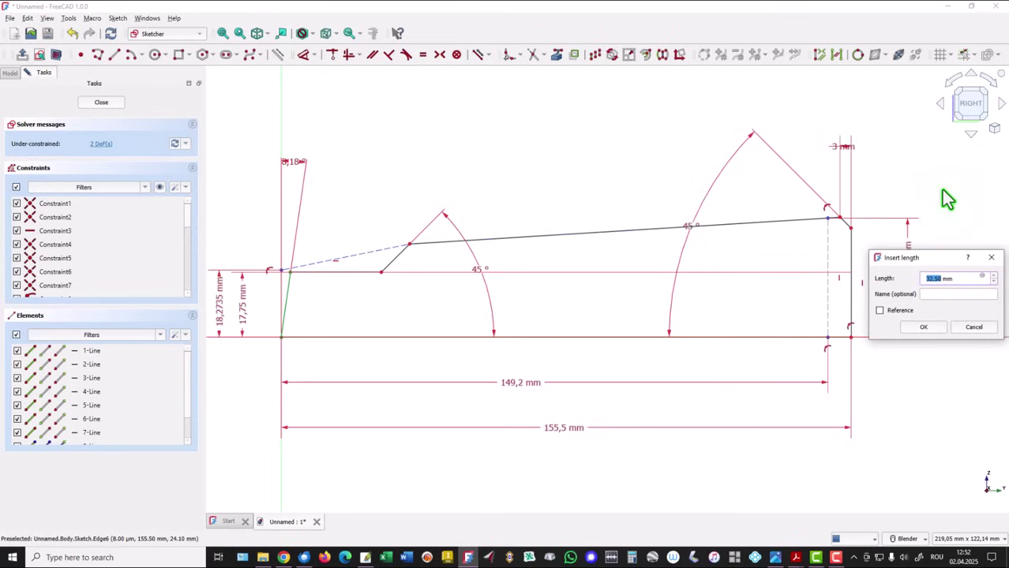
{"action": "type", "text": "44,399/2"}
{"action": "key", "text": "Return"}
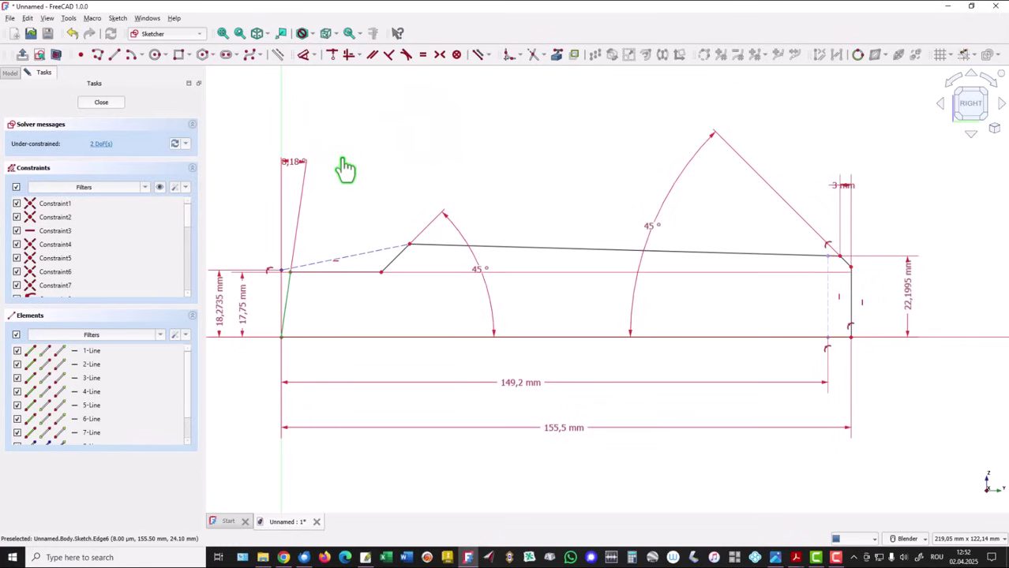
Constrain the construction line's endpoint on the vertical axis to lie on the long taper line, aligning the two lines.
{"action": "left_click", "coordinate": [282, 272]}
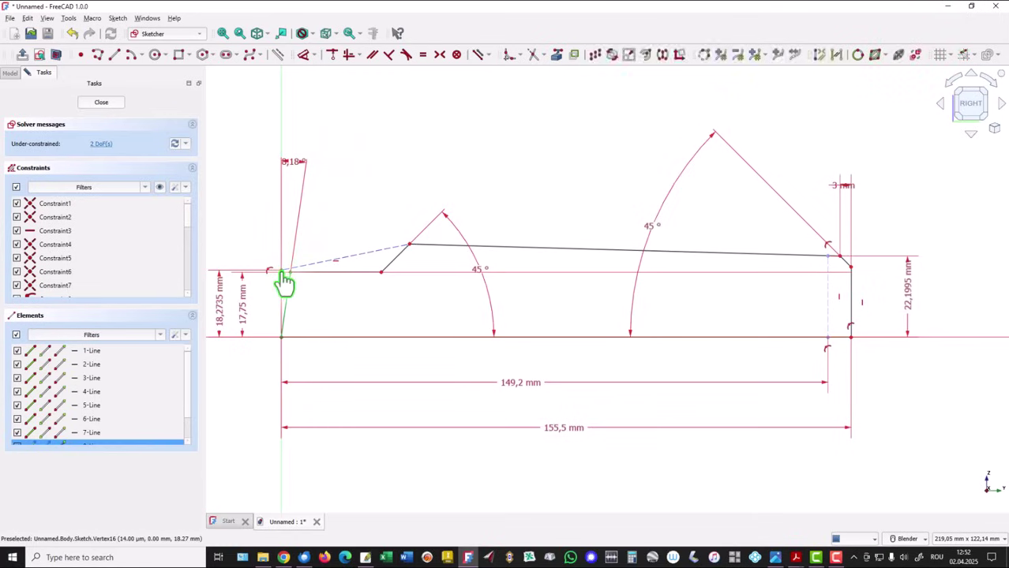
{"action": "left_click", "coordinate": [491, 251]}
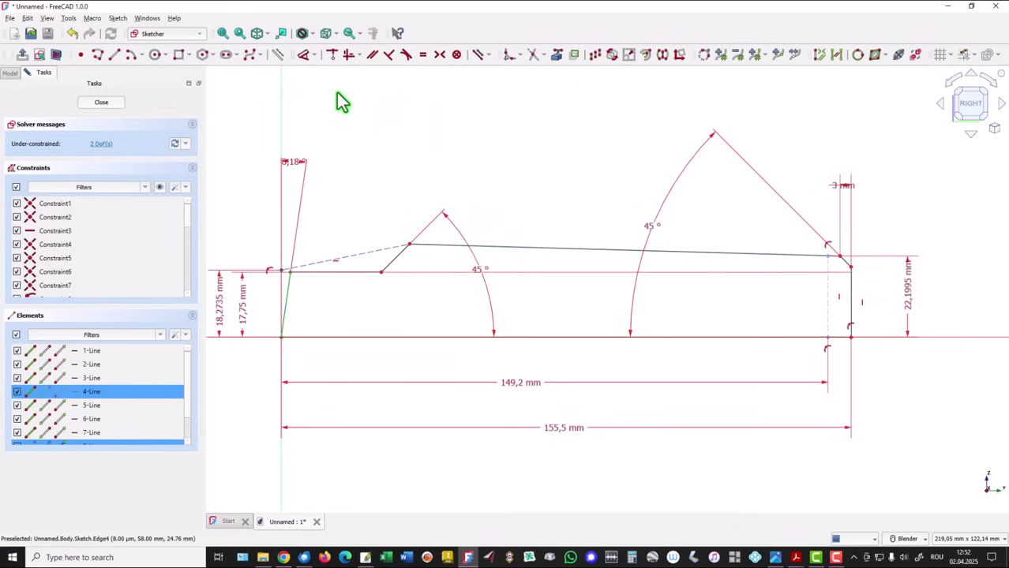
{"action": "left_click", "coordinate": [331, 56]}
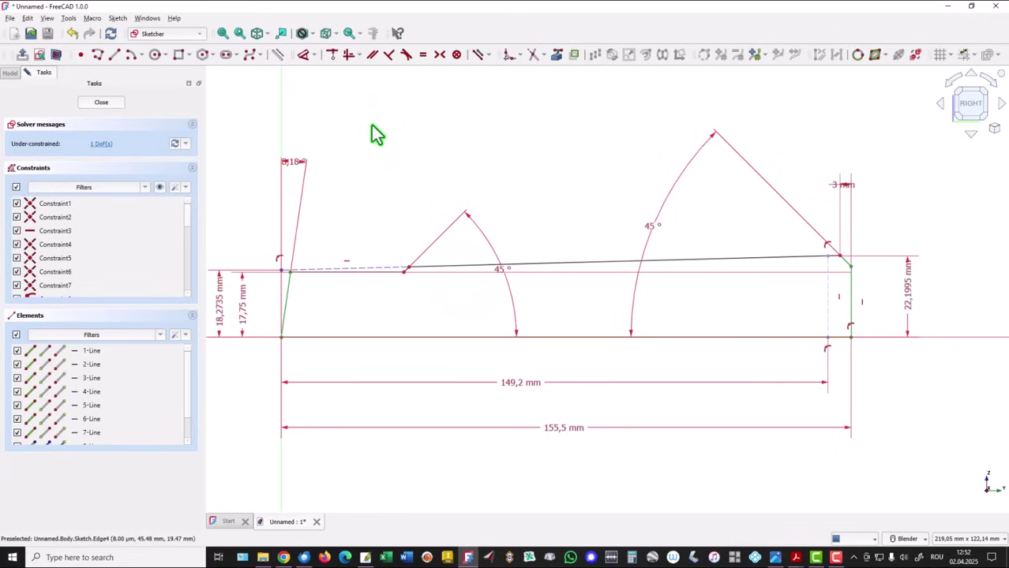
Dimension the horizontal distance from the origin to the lower end of the 45° shoulder line as 19.5 mm.
{"action": "left_click", "coordinate": [302, 54]}
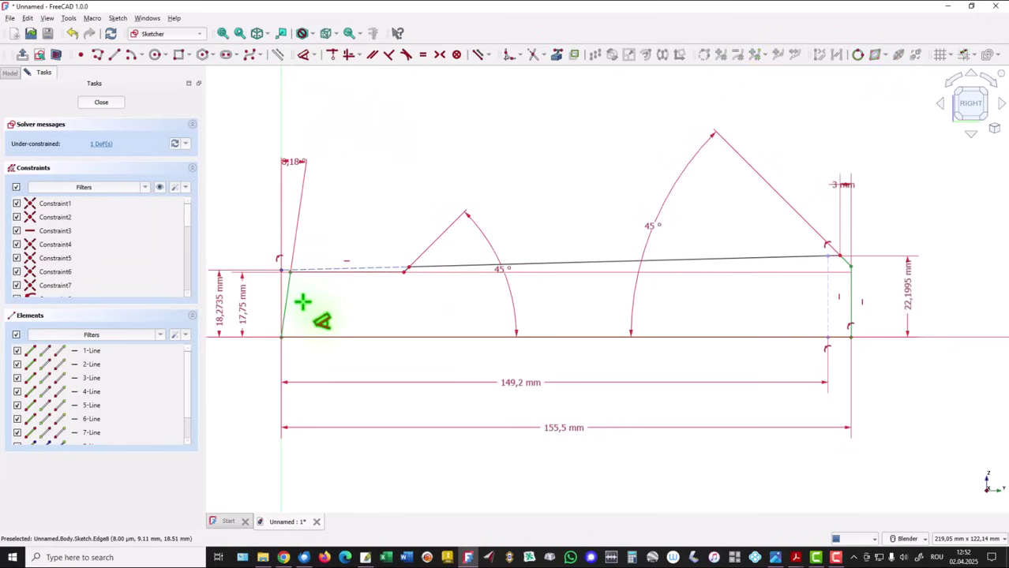
{"action": "left_click", "coordinate": [400, 269]}
{"action": "left_click_drag", "start_coordinate": [354, 312], "coordinate": [284, 347]}
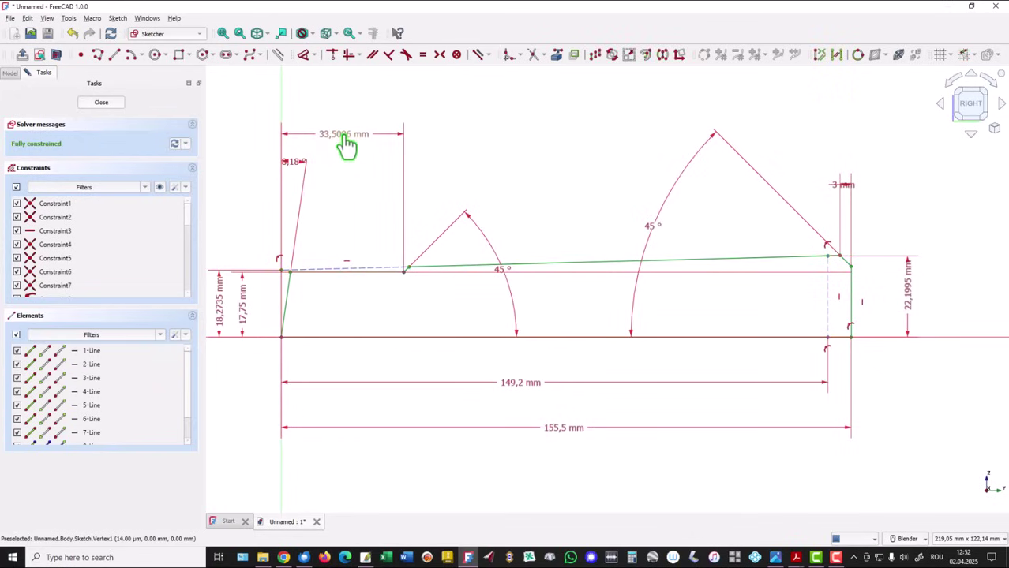
{"action": "left_click", "coordinate": [348, 146]}
{"action": "type", "text": "1"}
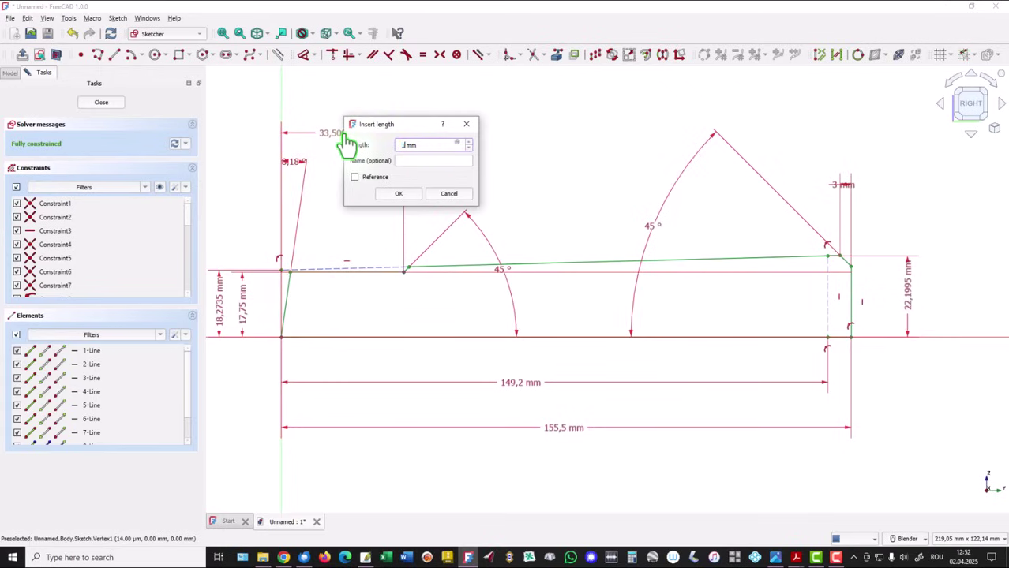
{"action": "type", "text": "9,5"}
{"action": "key", "text": "Return"}
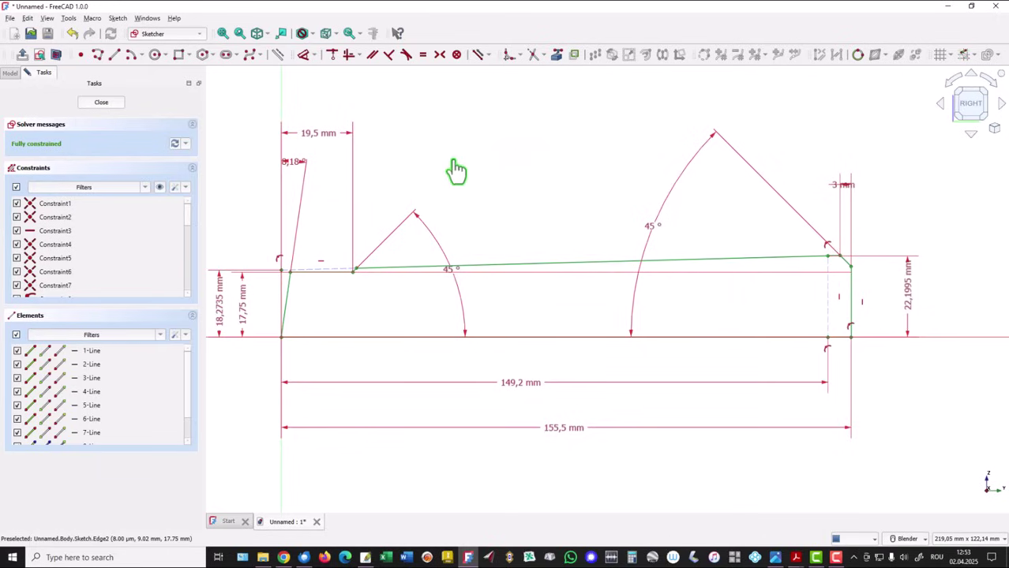
Finish the sketch and revolve the half-profile 360° around the base Y axis to form the solid shaft.
{"action": "left_click", "coordinate": [104, 104]}
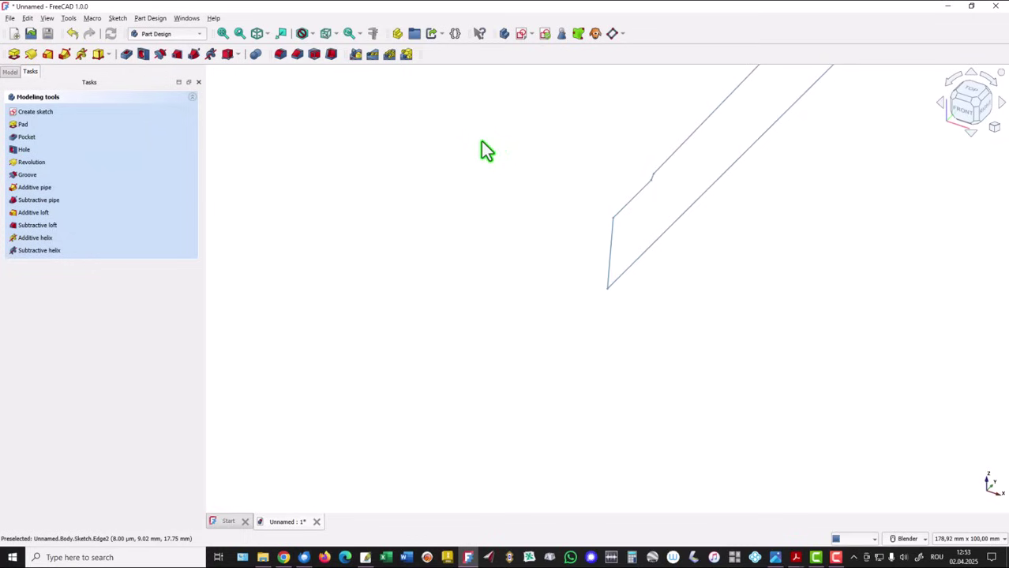
{"action": "left_click", "coordinate": [257, 34]}
{"action": "left_click", "coordinate": [221, 35]}
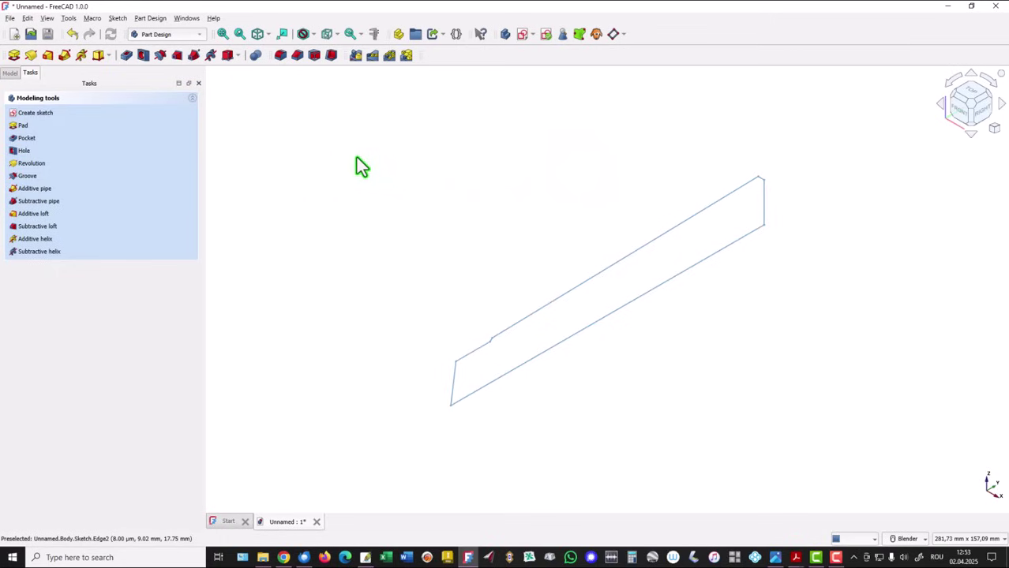
{"action": "left_click", "coordinate": [30, 55]}
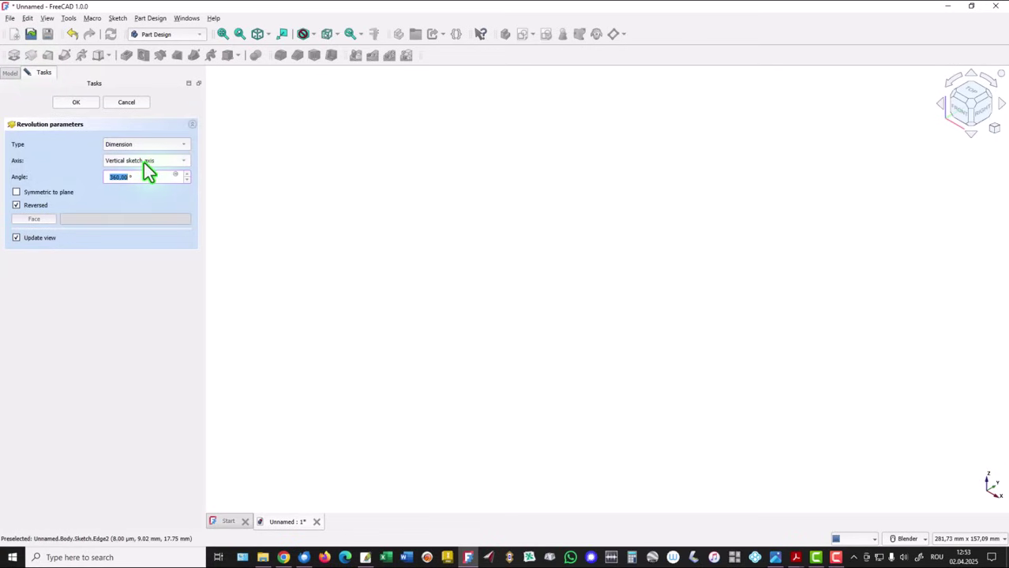
{"action": "left_click", "coordinate": [186, 162]}
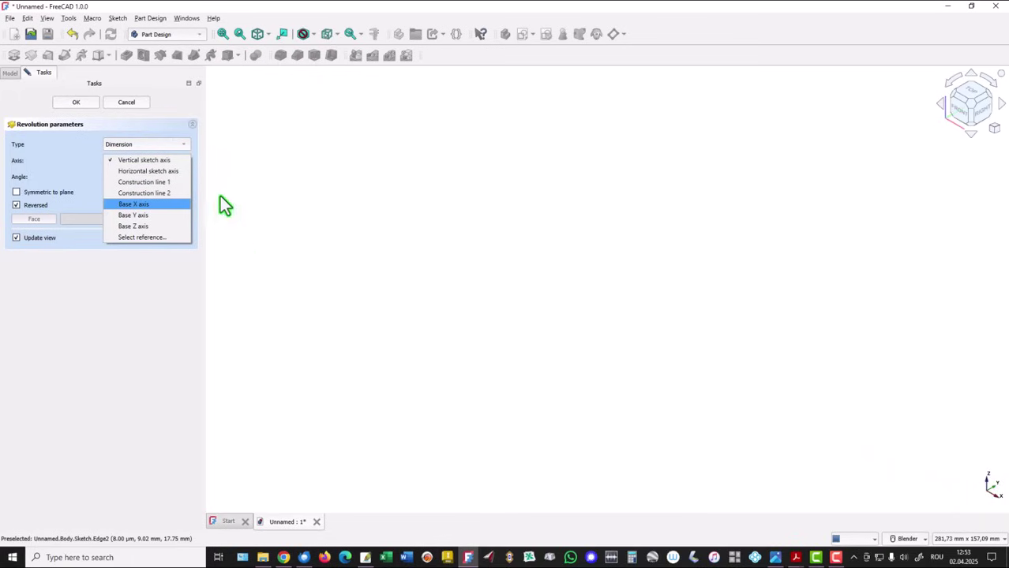
{"action": "left_click", "coordinate": [134, 216]}
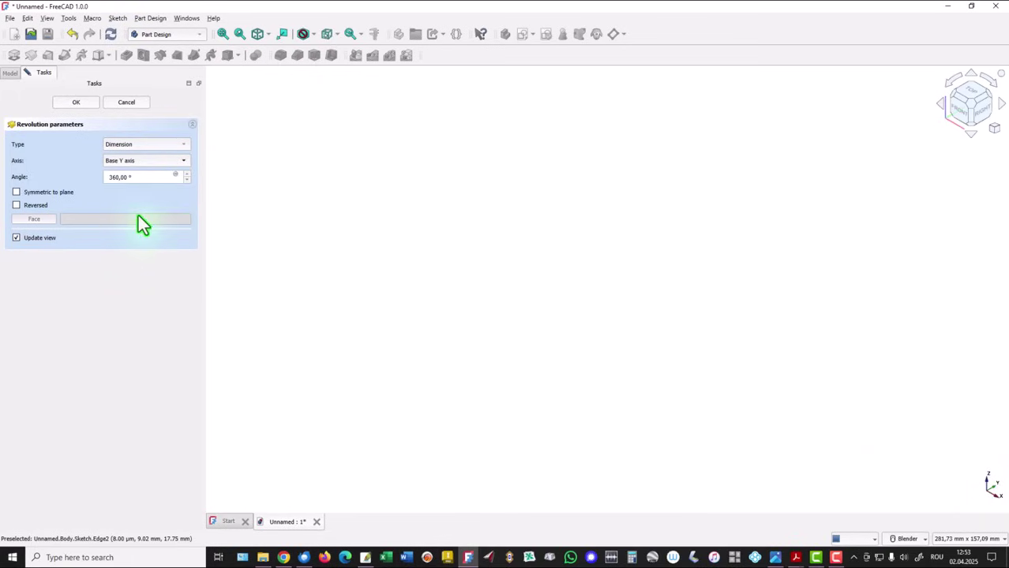
{"action": "left_click", "coordinate": [77, 102]}
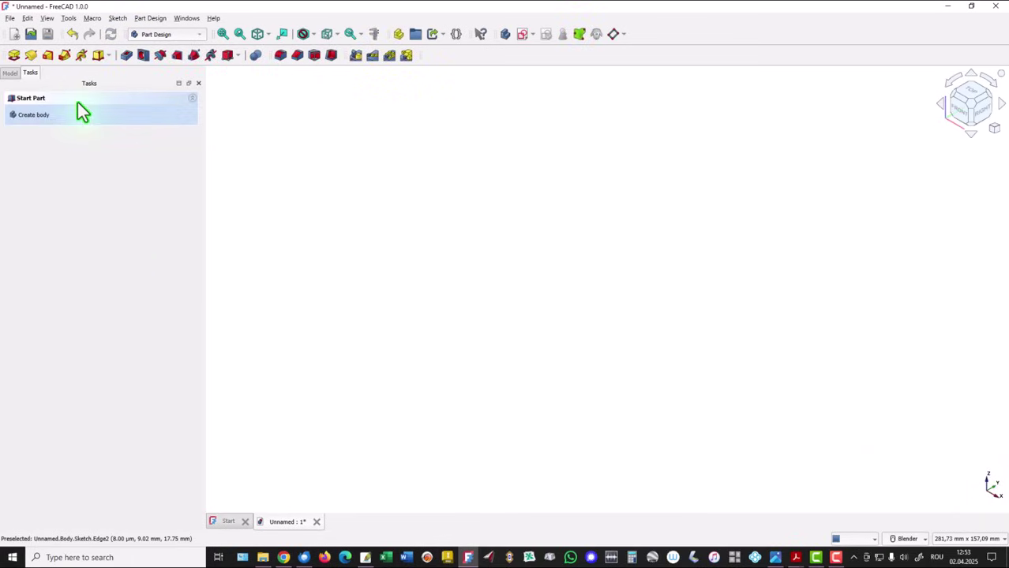
{"action": "left_click", "coordinate": [225, 35]}
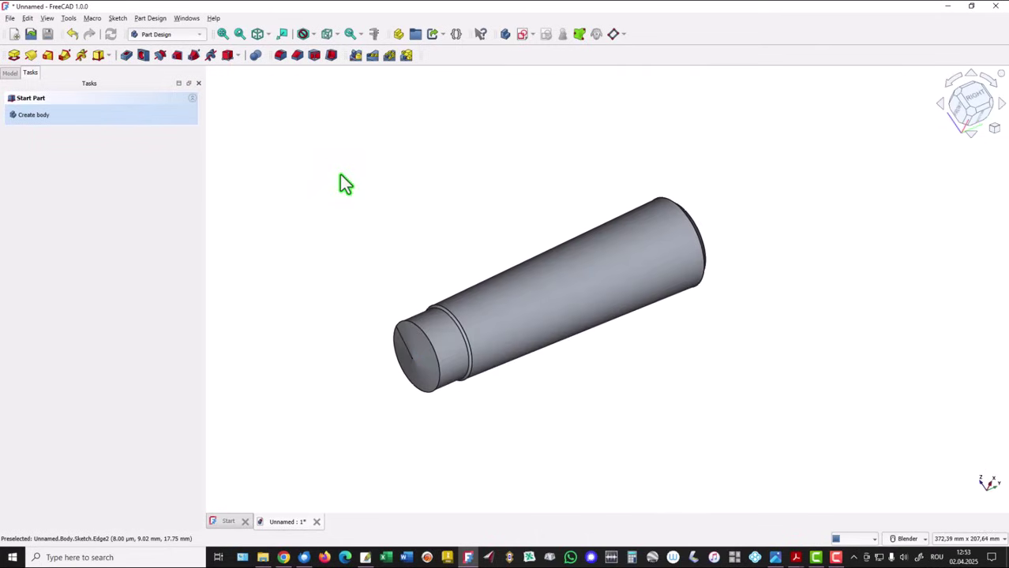
{"action": "left_click", "coordinate": [222, 34]}
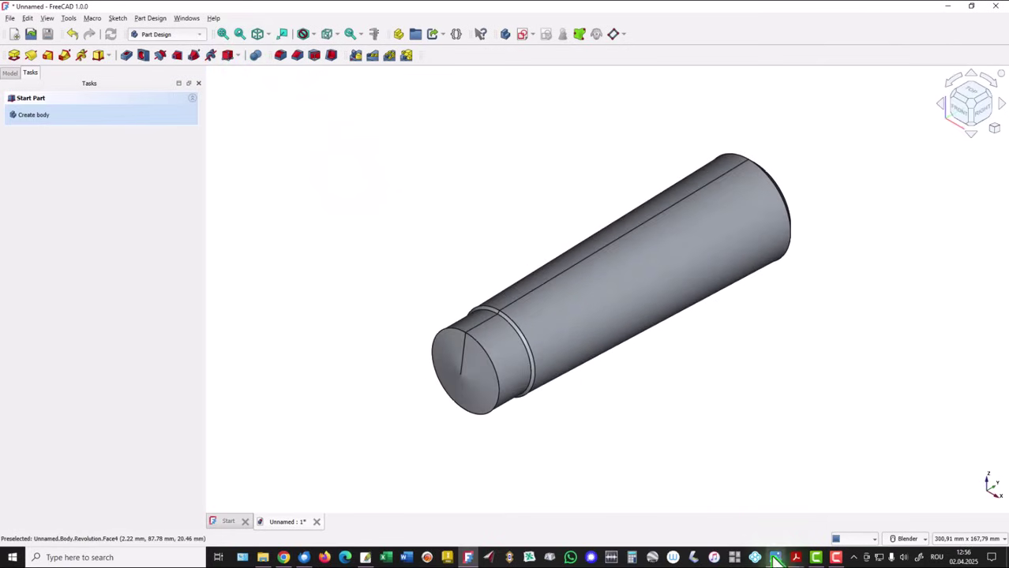
Check the tang dimensions in the reference drawing and start a sketch on the XY plane, with the shaft shown in section.
{"action": "left_click", "coordinate": [774, 557]}
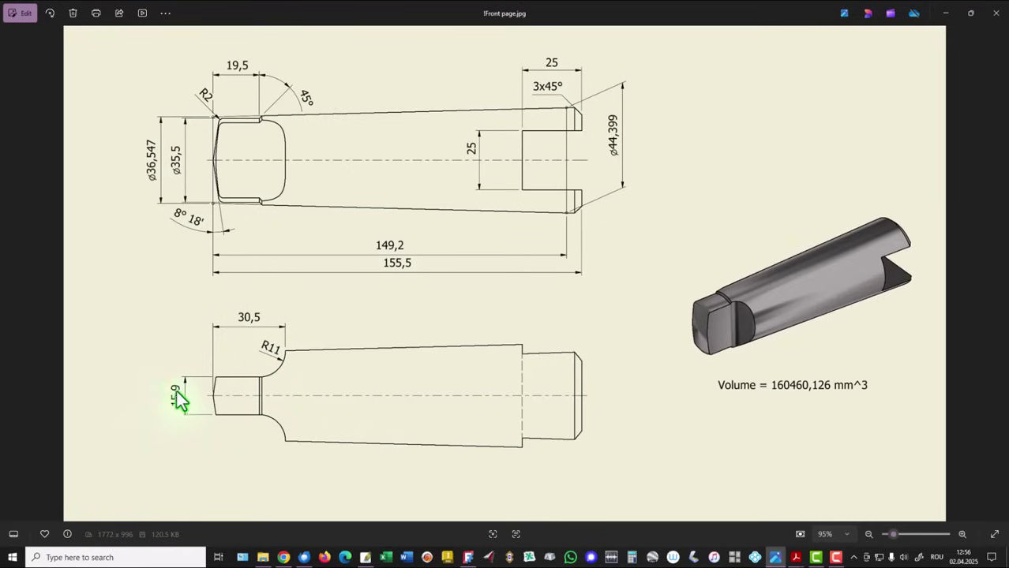
{"action": "key", "text": "alt+Tab"}
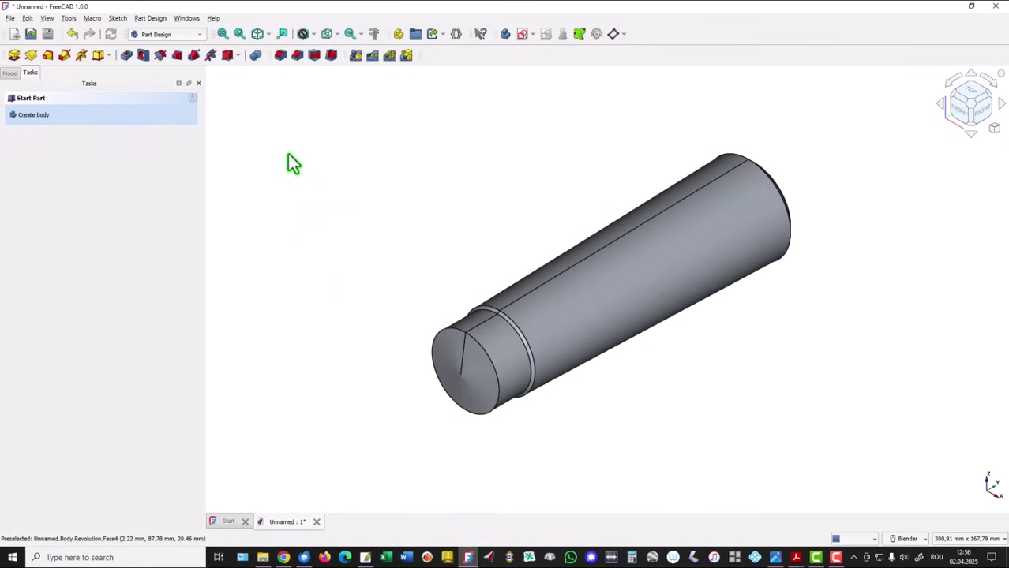
{"action": "left_click", "coordinate": [522, 37]}
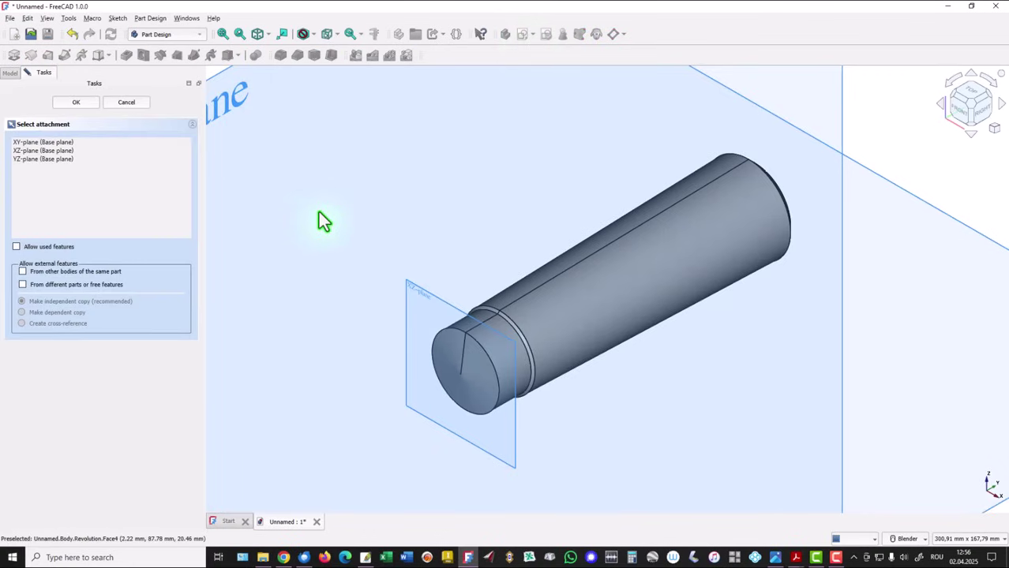
{"action": "scroll", "coordinate": [318, 212], "scroll_direction": "down", "scroll_amount": 2}
{"action": "middle_click_drag", "start_coordinate": [441, 110], "coordinate": [454, 146], "text": "shift"}
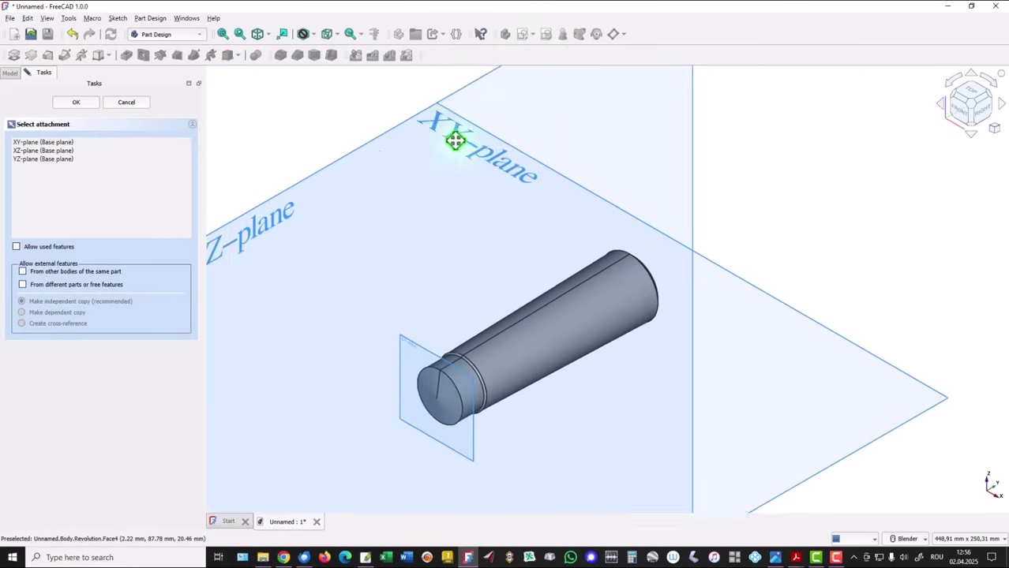
{"action": "left_click", "coordinate": [455, 142]}
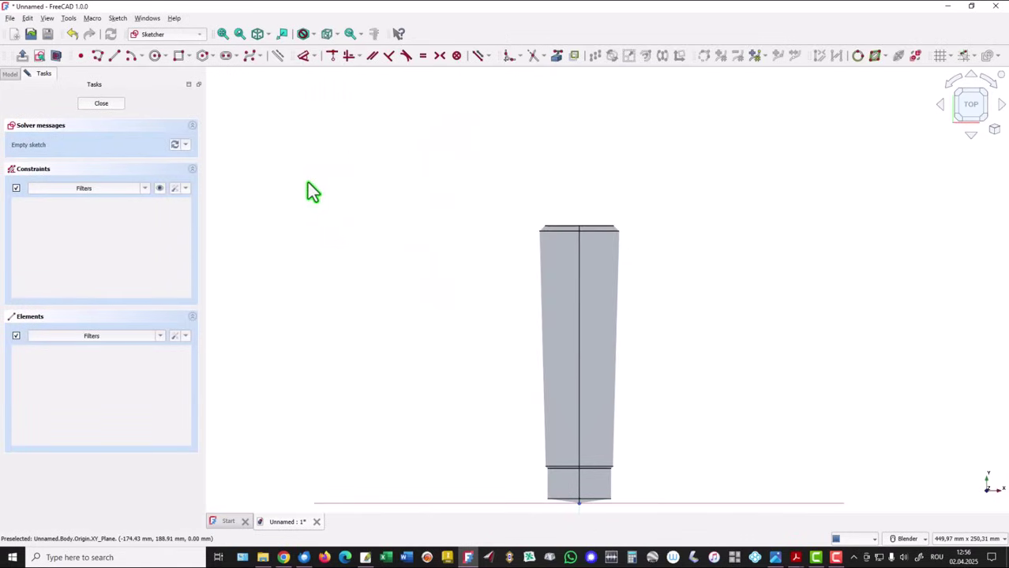
{"action": "left_click", "coordinate": [222, 35]}
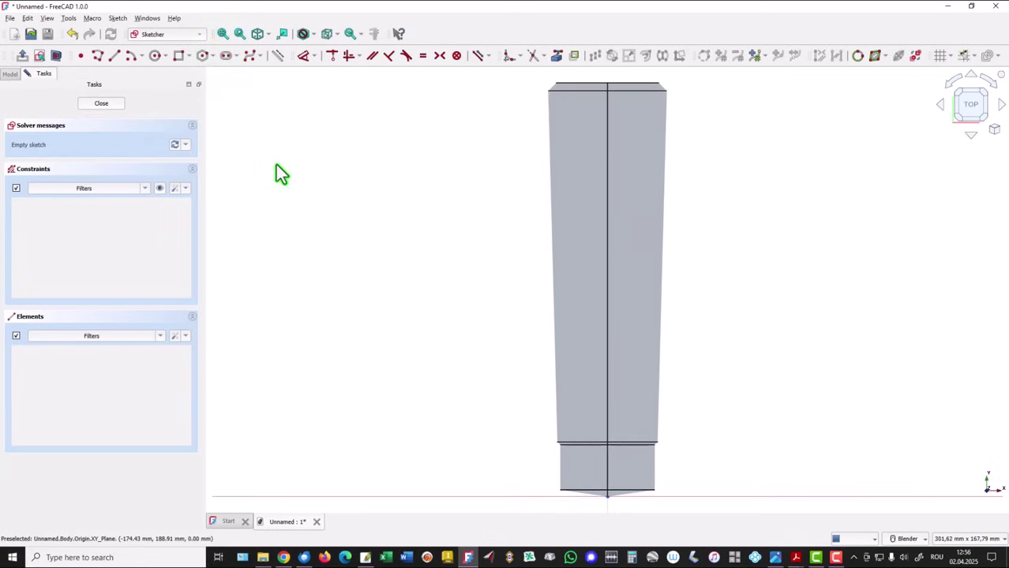
{"action": "left_click", "coordinate": [56, 57]}
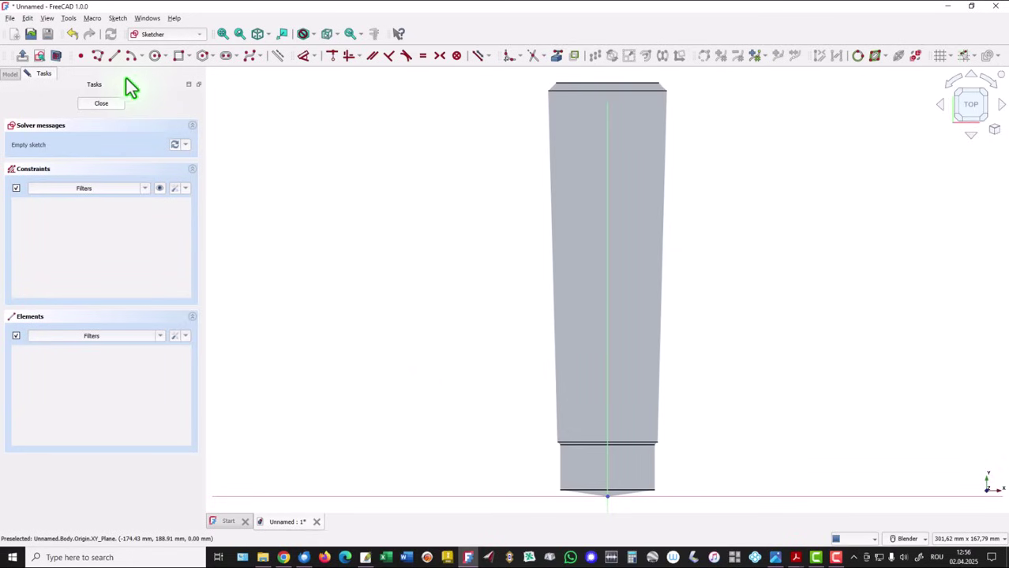
Sketch a closed tang-cut profile from the horizontal axis: a vertical line about 23.6 mm, a tangent arc about R12.6 mm, and two closing lines.
{"action": "left_click", "coordinate": [99, 57]}
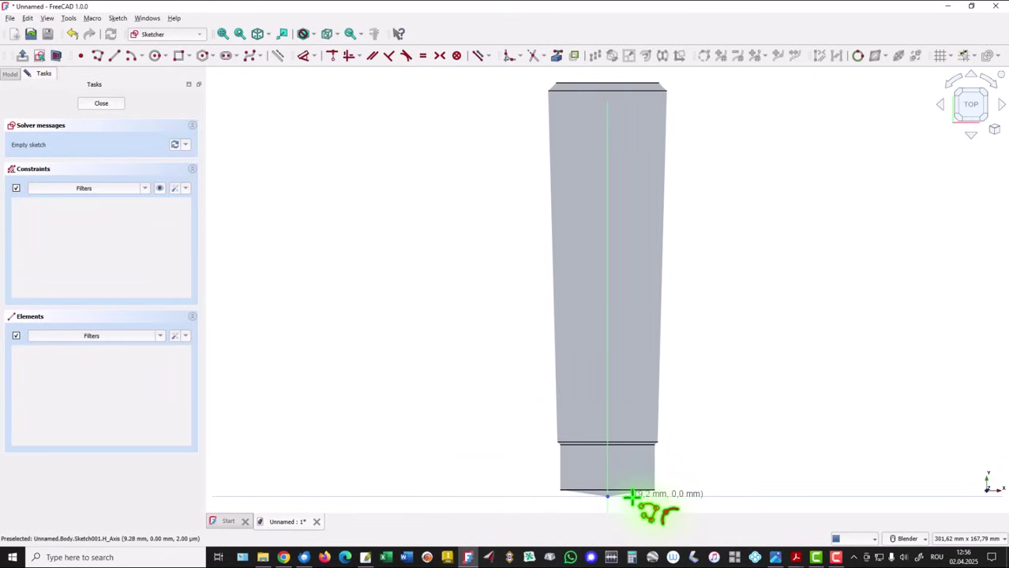
{"action": "left_click", "coordinate": [632, 495]}
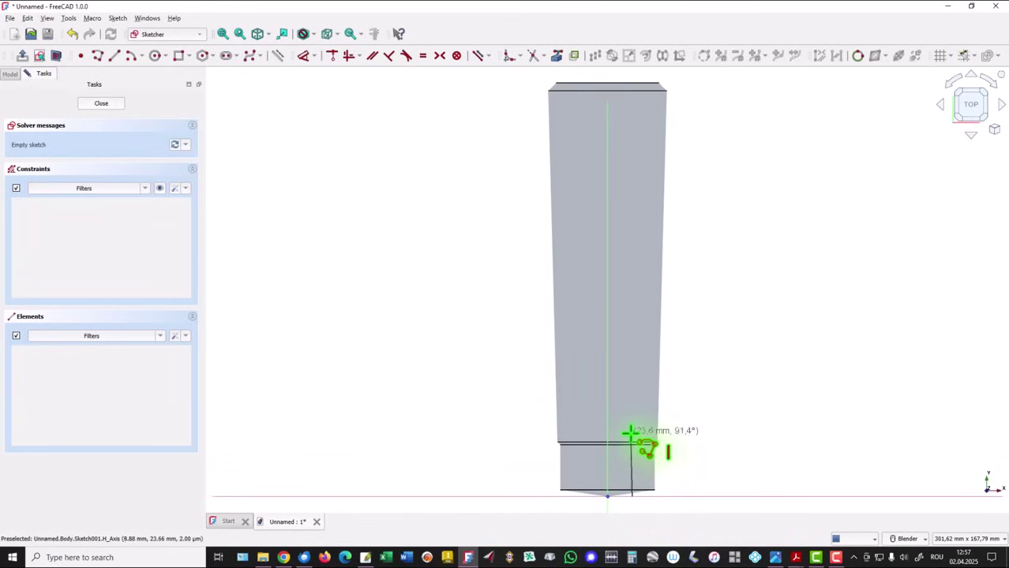
{"action": "left_click", "coordinate": [632, 432]}
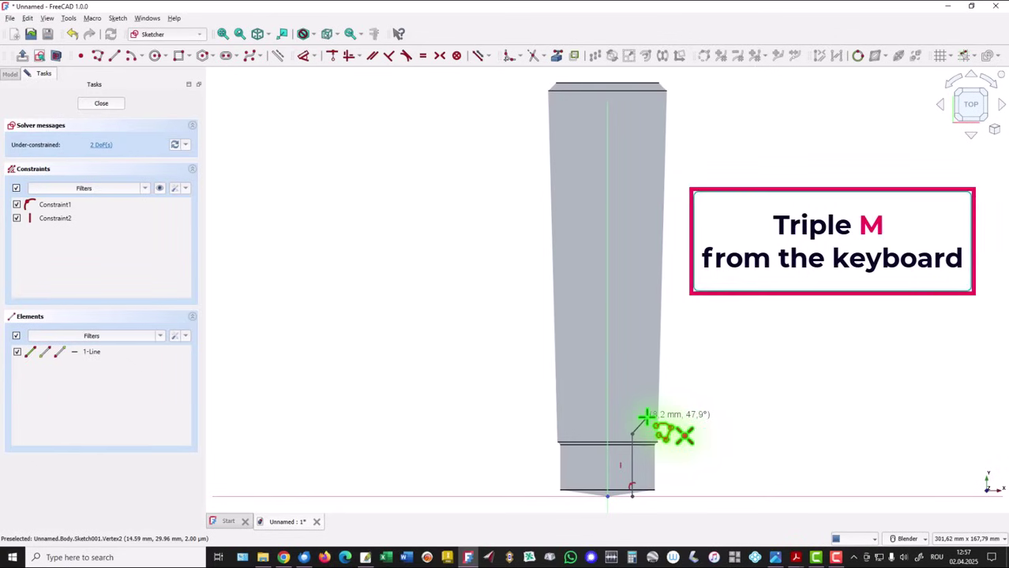
{"action": "key", "text": "m"}
{"action": "key", "text": "m"}
{"action": "key", "text": "m"}
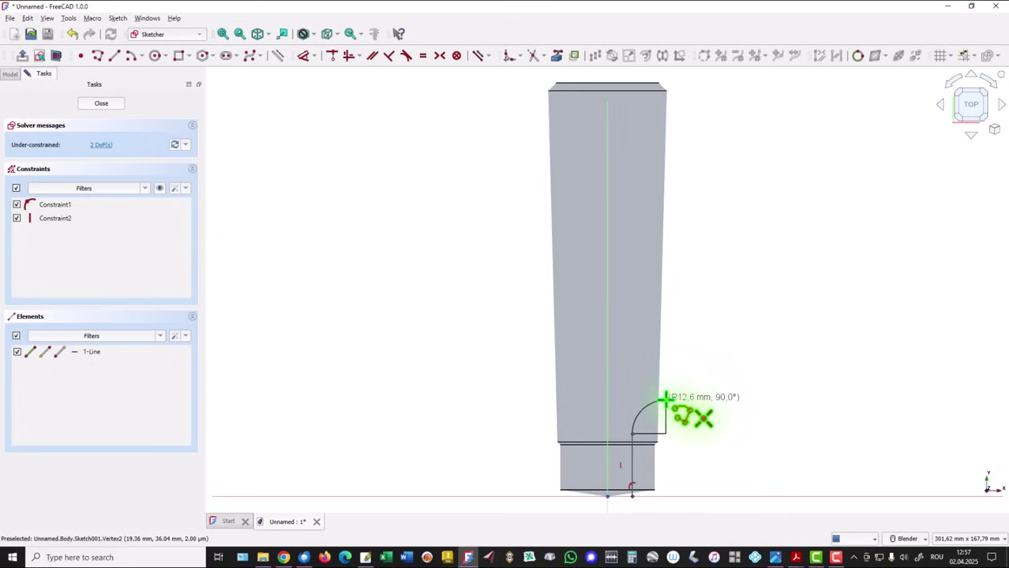
{"action": "left_click", "coordinate": [665, 399]}
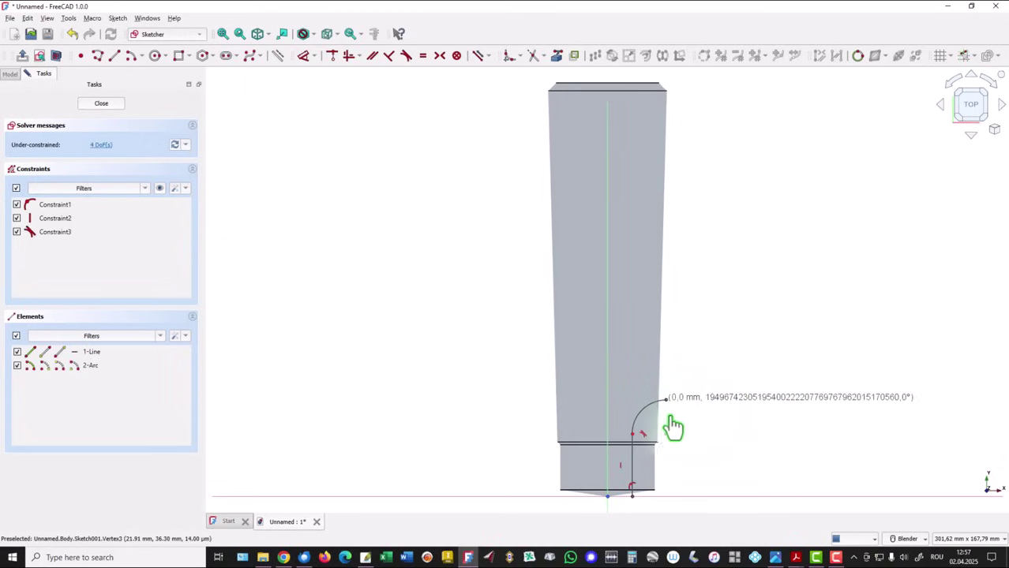
{"action": "left_click", "coordinate": [665, 495]}
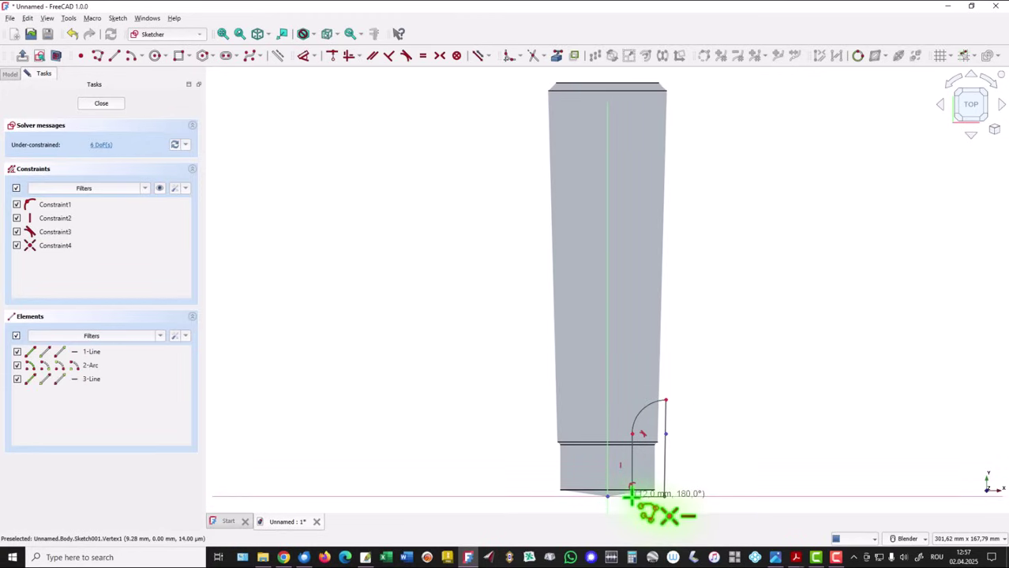
{"action": "left_click", "coordinate": [632, 495]}
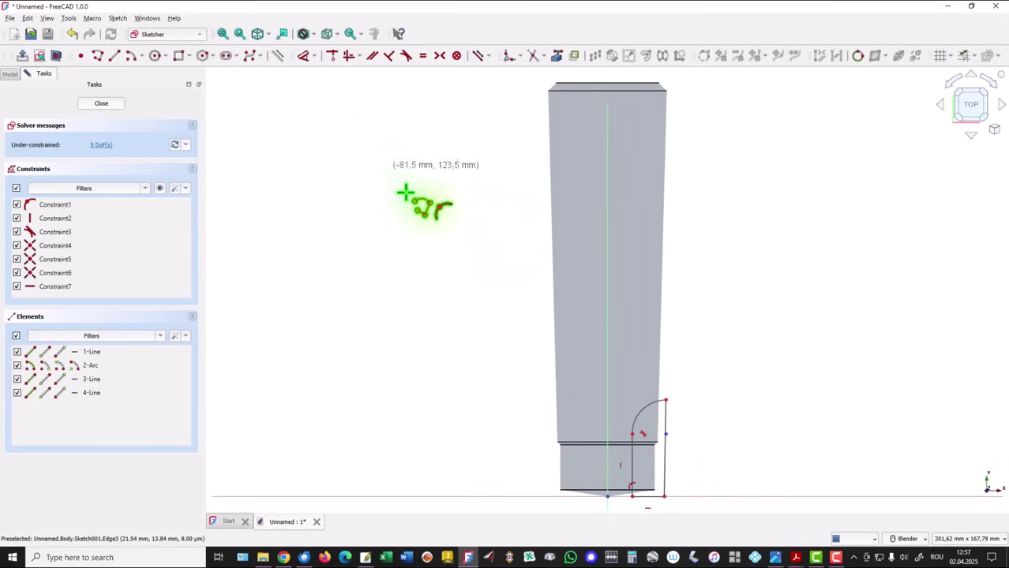
{"action": "right_click", "coordinate": [456, 286]}
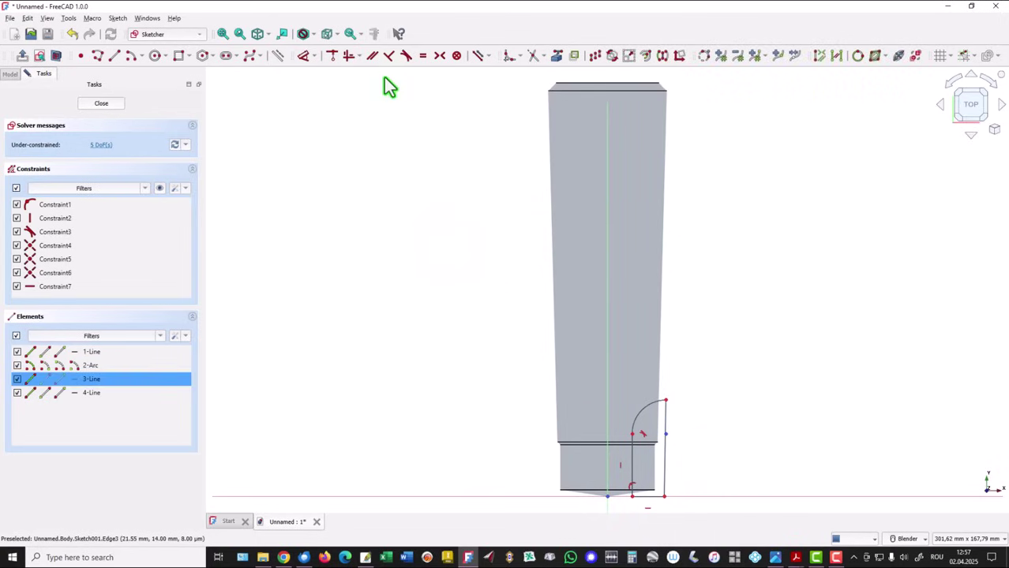
Constrain the cut profile's outer line vertical, pull the arc's centre off it, and dimension the line's length as 30.5 mm.
{"action": "left_click", "coordinate": [350, 57]}
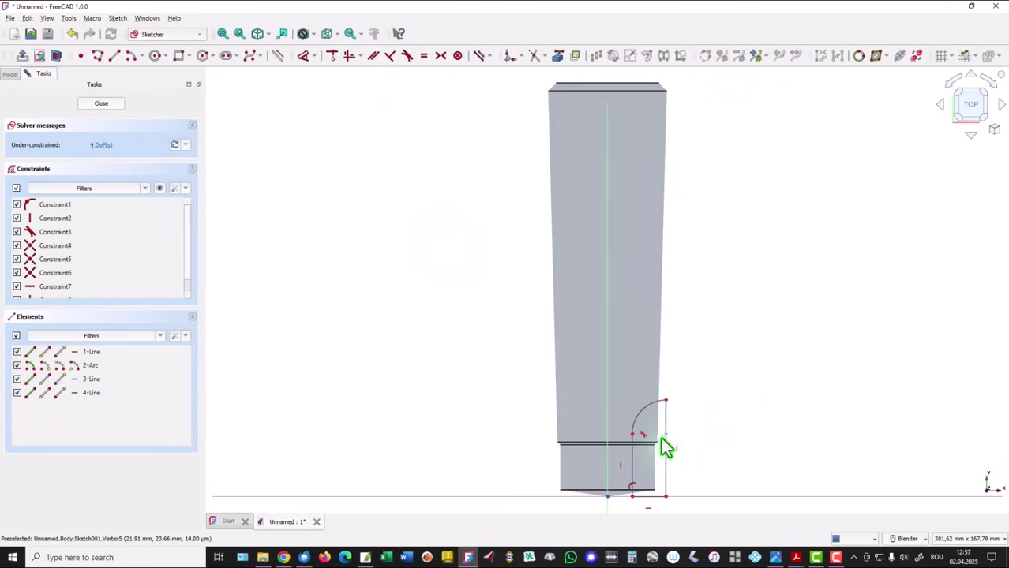
{"action": "left_click_drag", "start_coordinate": [667, 433], "coordinate": [673, 436]}
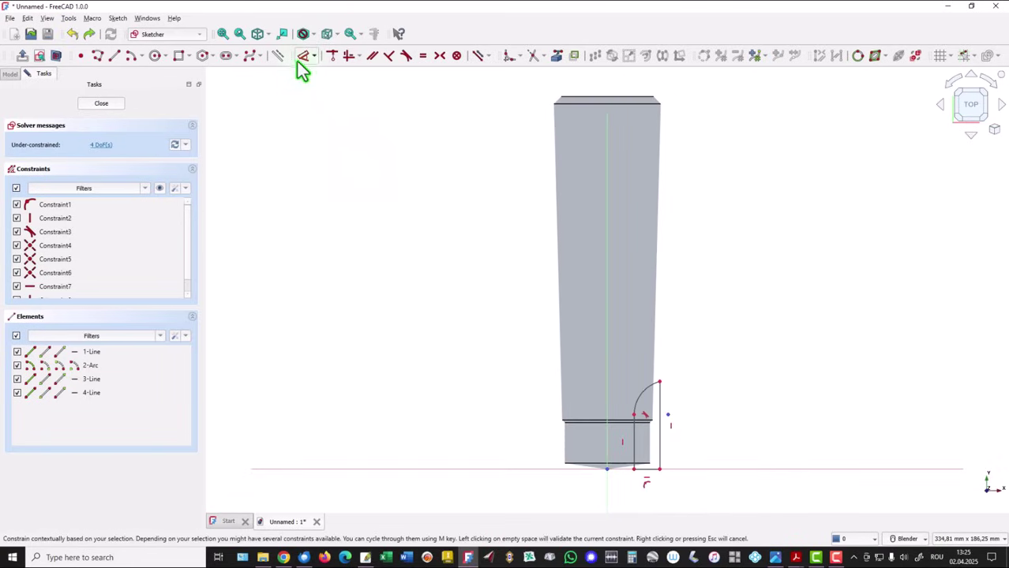
{"action": "left_click", "coordinate": [303, 58]}
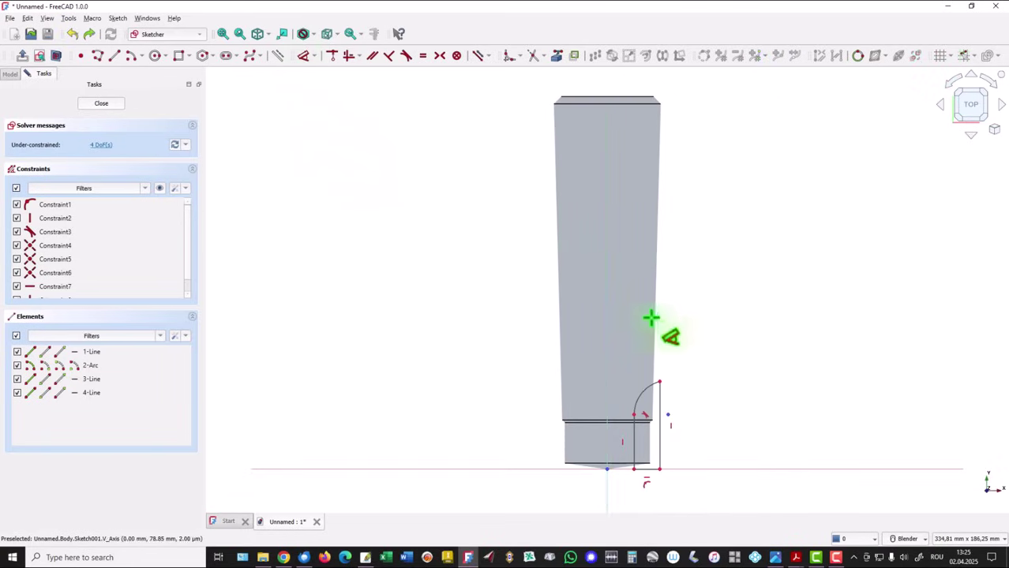
{"action": "left_click", "coordinate": [660, 402]}
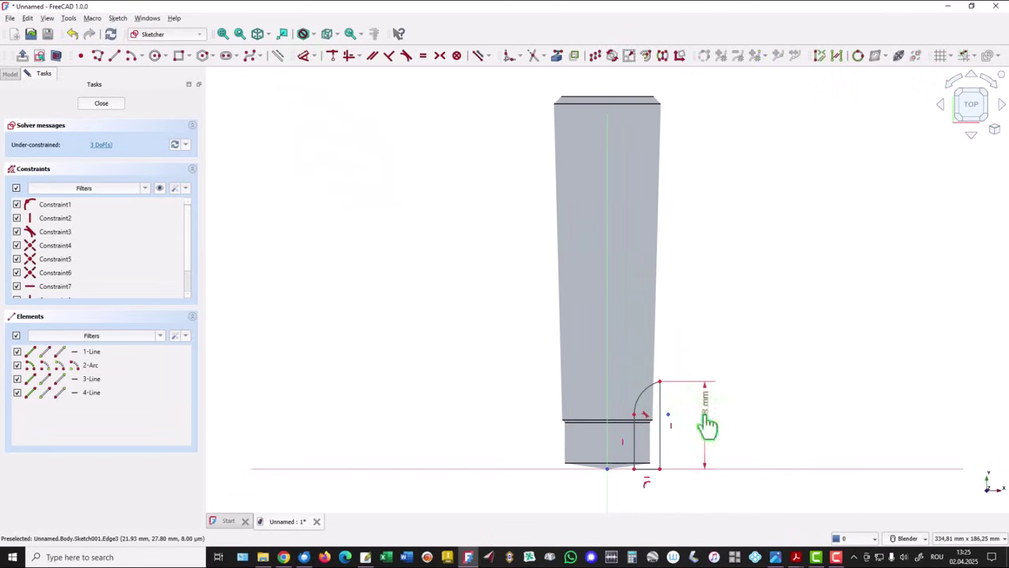
{"action": "left_click", "coordinate": [704, 419]}
{"action": "type", "text": "30.5"}
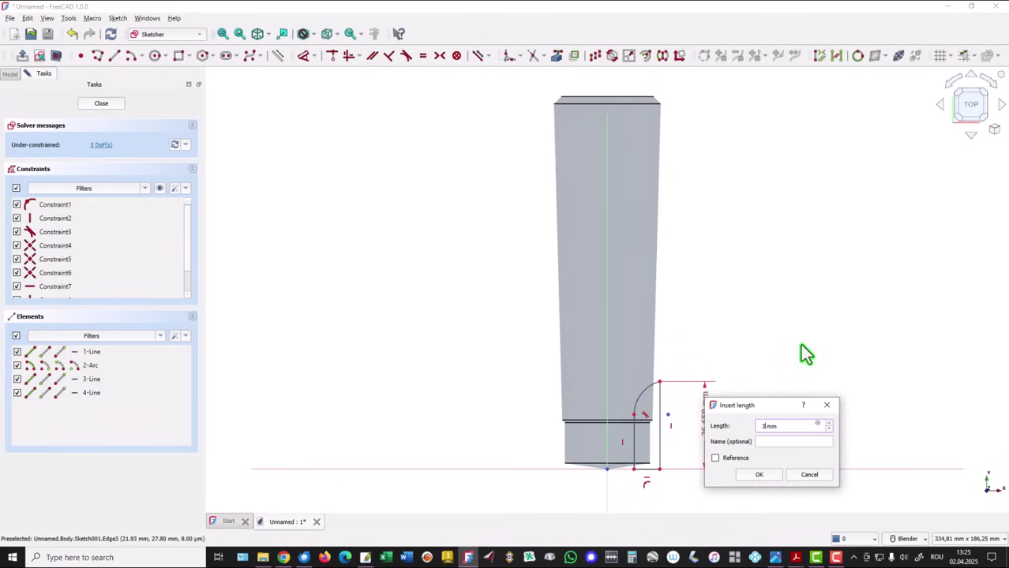
{"action": "key", "text": "Return"}
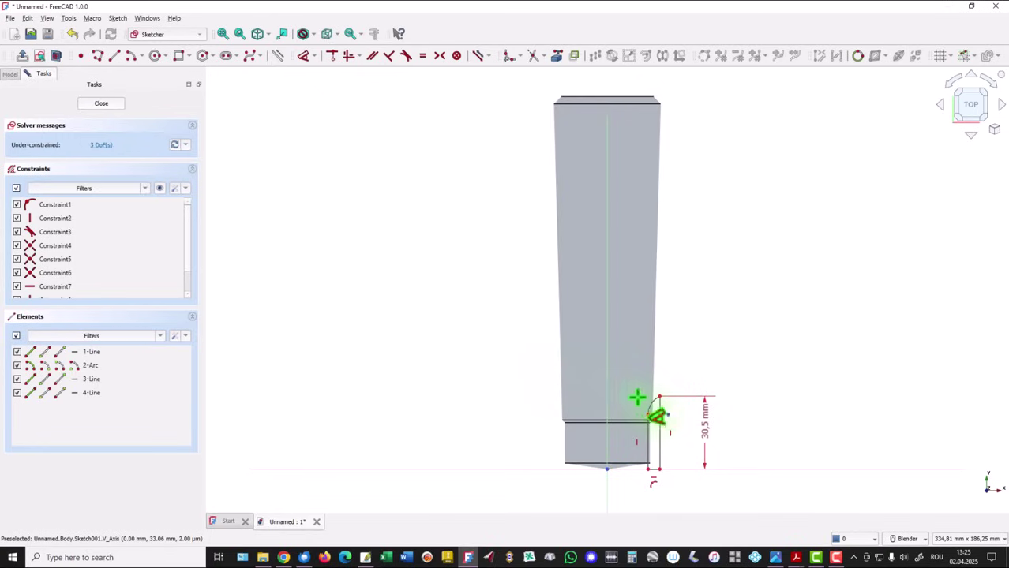
Dimension the tang-cut arc's radius as 11 mm.
{"action": "left_click", "coordinate": [652, 407]}
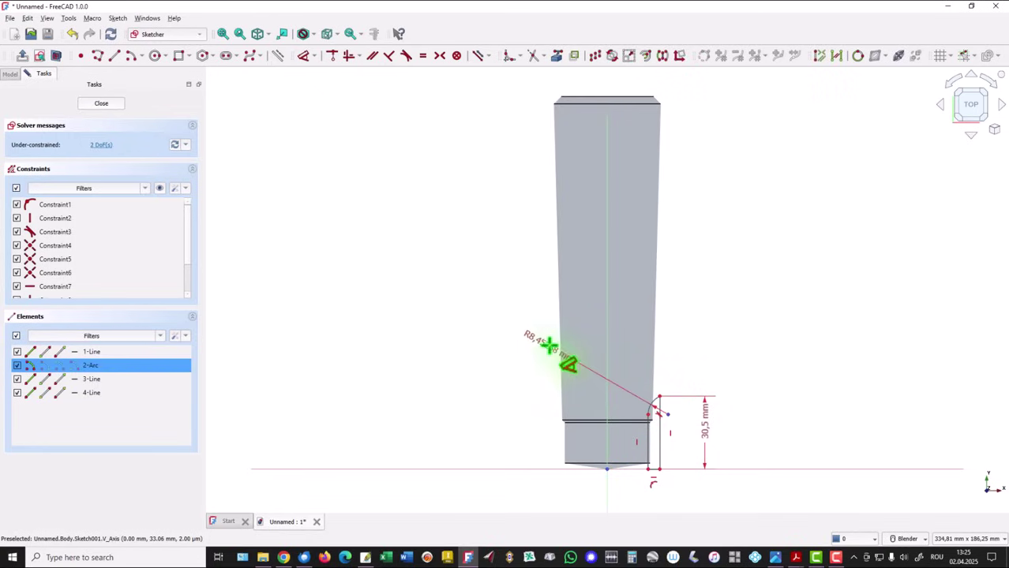
{"action": "left_click", "coordinate": [537, 355]}
{"action": "type", "text": "11"}
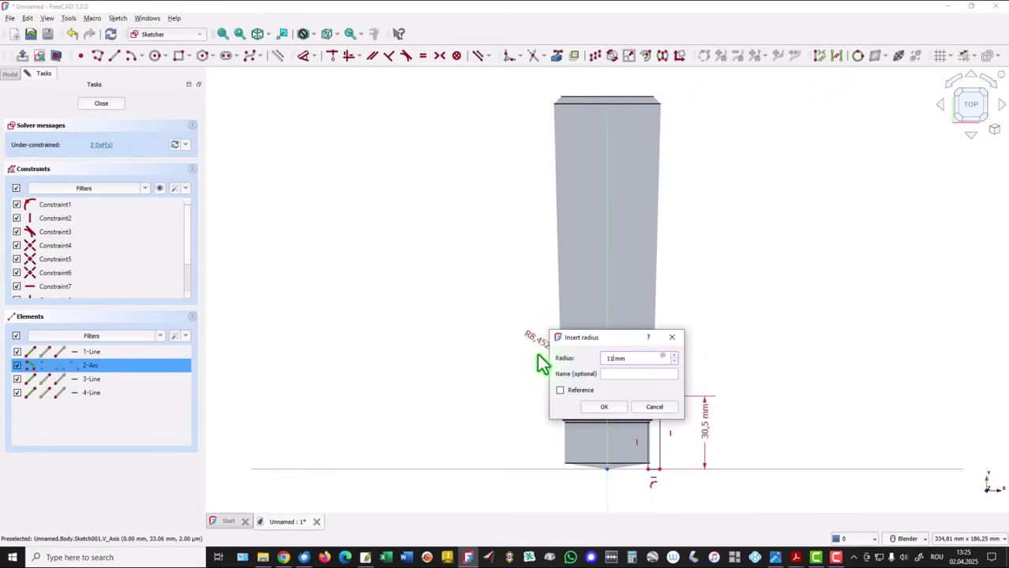
{"action": "key", "text": "Return"}
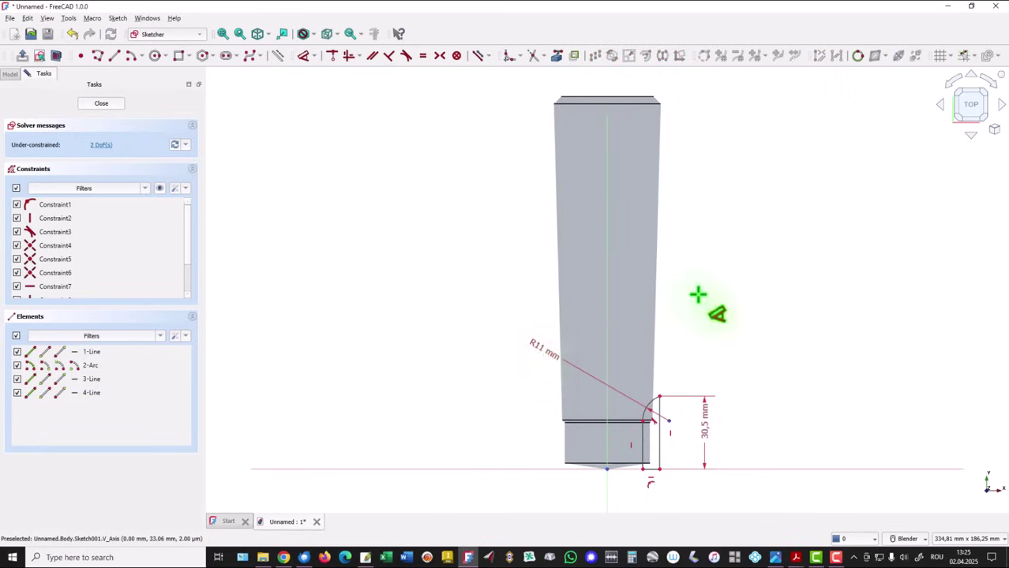
Dimension the horizontal distance from the vertical axis to the cut profile's inner line as 15.9/2 mm.
{"action": "left_click", "coordinate": [649, 418]}
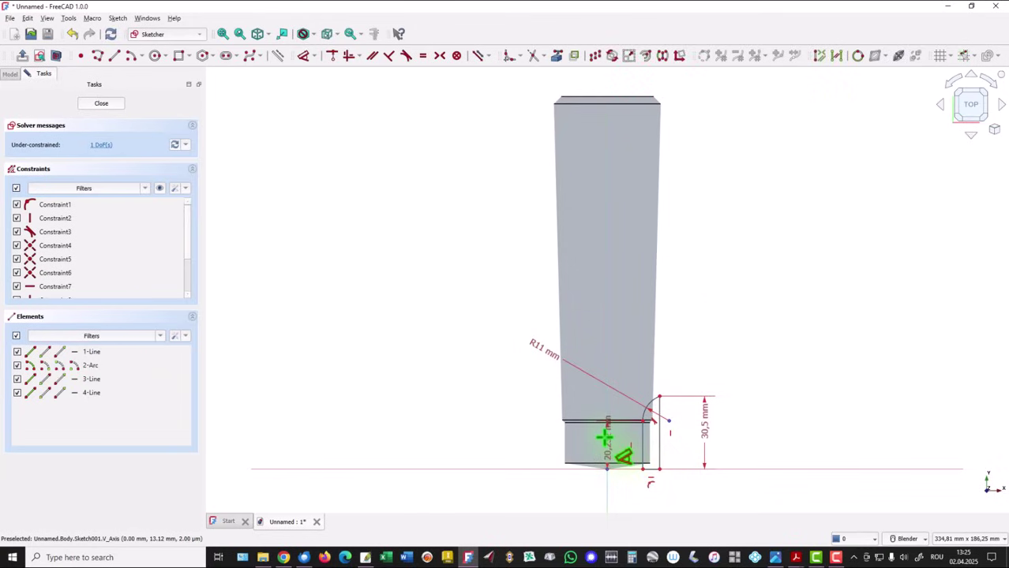
{"action": "left_click", "coordinate": [605, 444]}
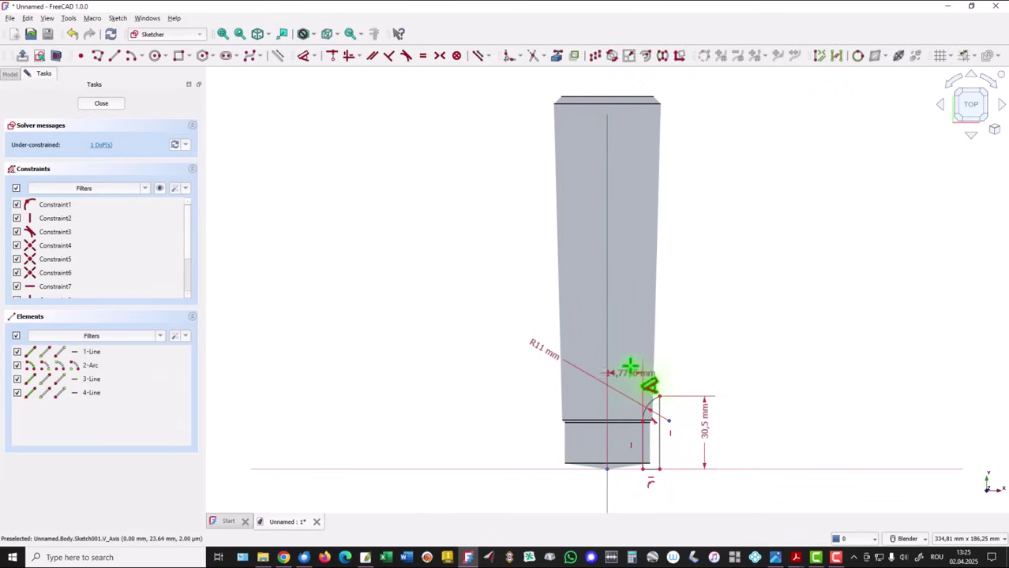
{"action": "left_click", "coordinate": [700, 322]}
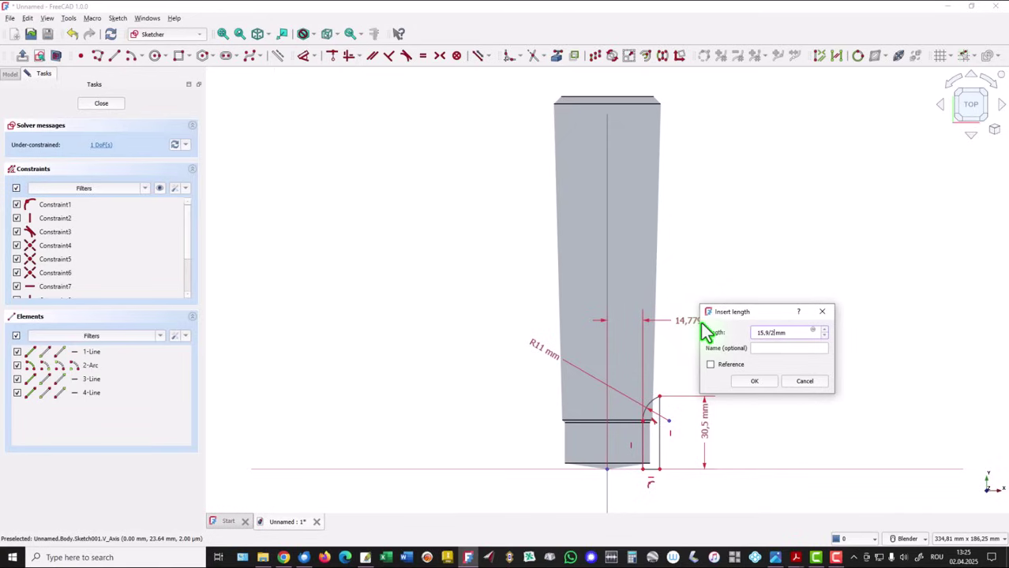
{"action": "type", "text": "15.9/2"}
{"action": "key", "text": "Return"}
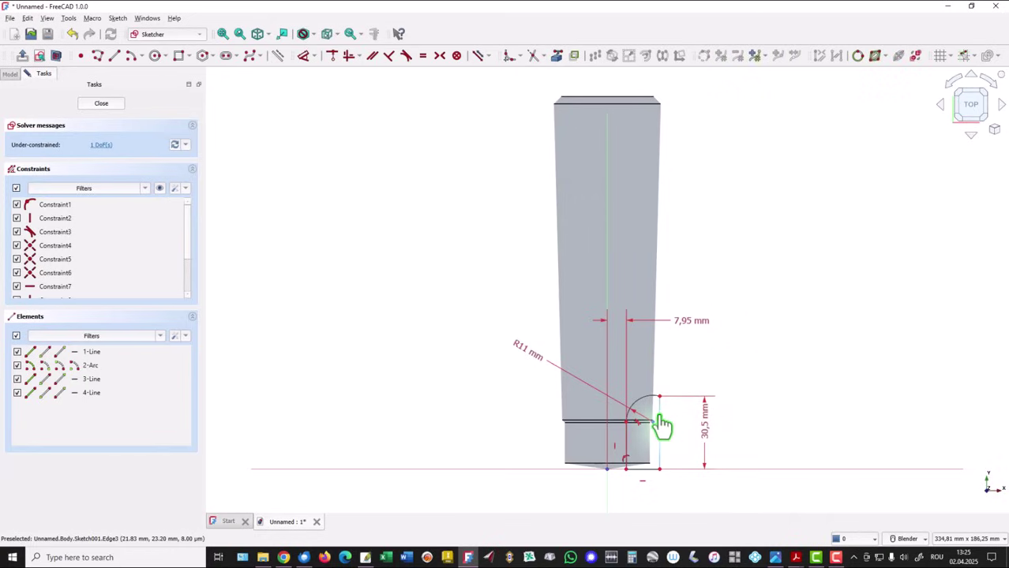
{"action": "left_click_drag", "start_coordinate": [659, 417], "coordinate": [661, 448]}
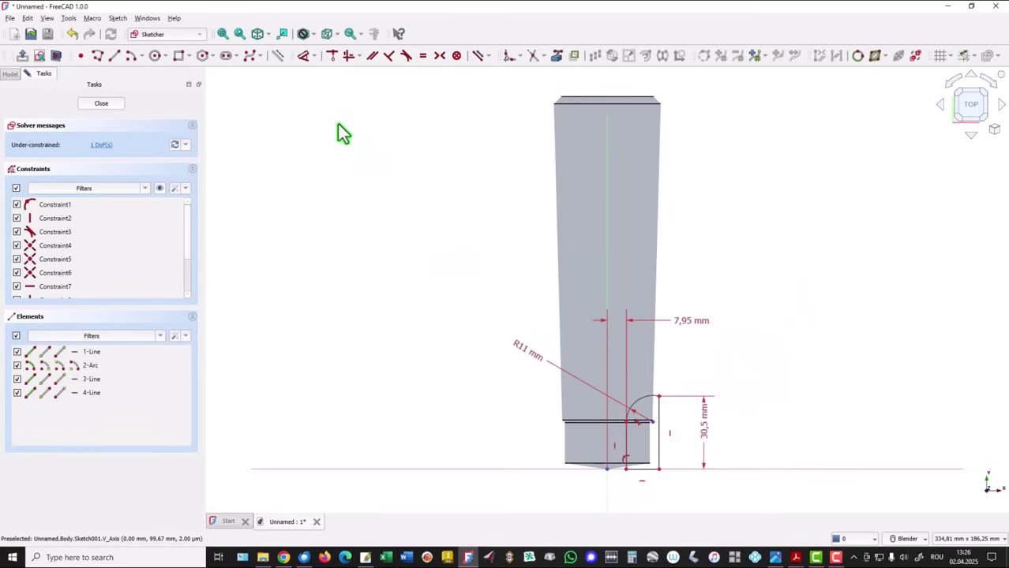
{"action": "left_click", "coordinate": [302, 56]}
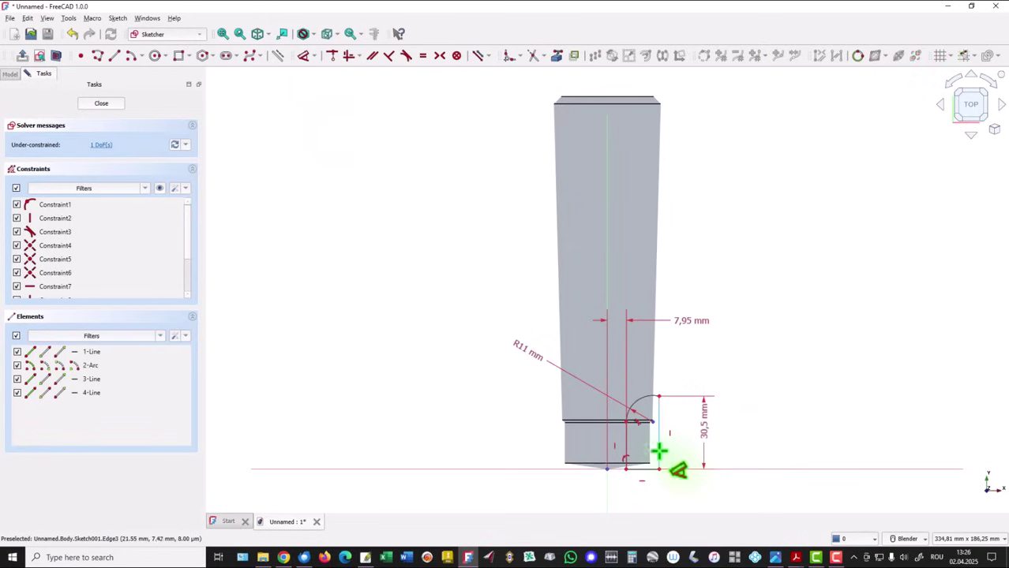
{"action": "left_click", "coordinate": [659, 451]}
{"action": "key", "text": "Escape"}
Dimension the horizontal distance between the arc's centre and the cut profile's outer vertical line as 1 mm, and finish the sketch.
{"action": "left_click", "coordinate": [304, 56]}
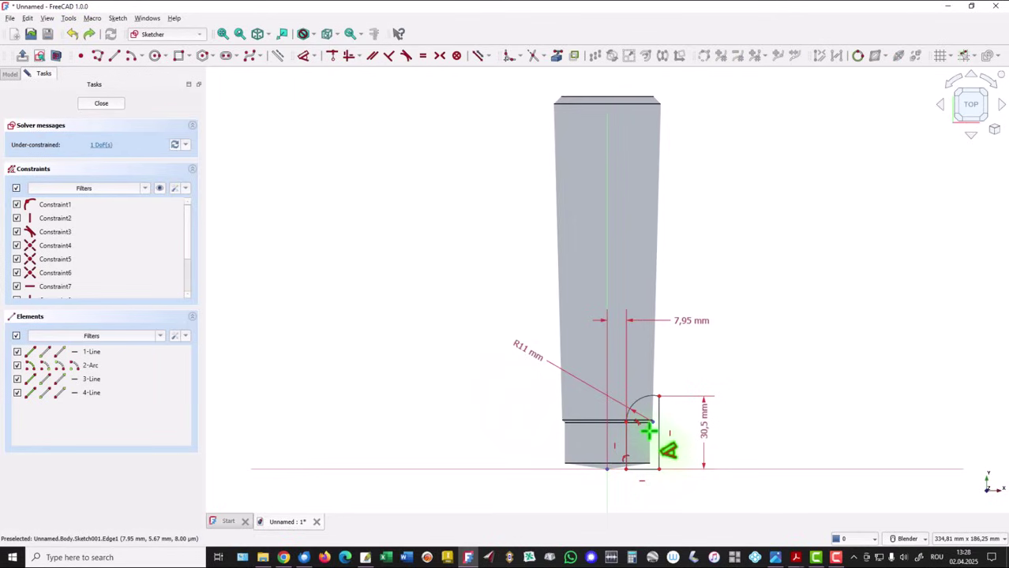
{"action": "scroll", "coordinate": [652, 425], "scroll_direction": "up", "scroll_amount": 1}
{"action": "scroll", "coordinate": [652, 430], "scroll_direction": "up", "scroll_amount": 3}
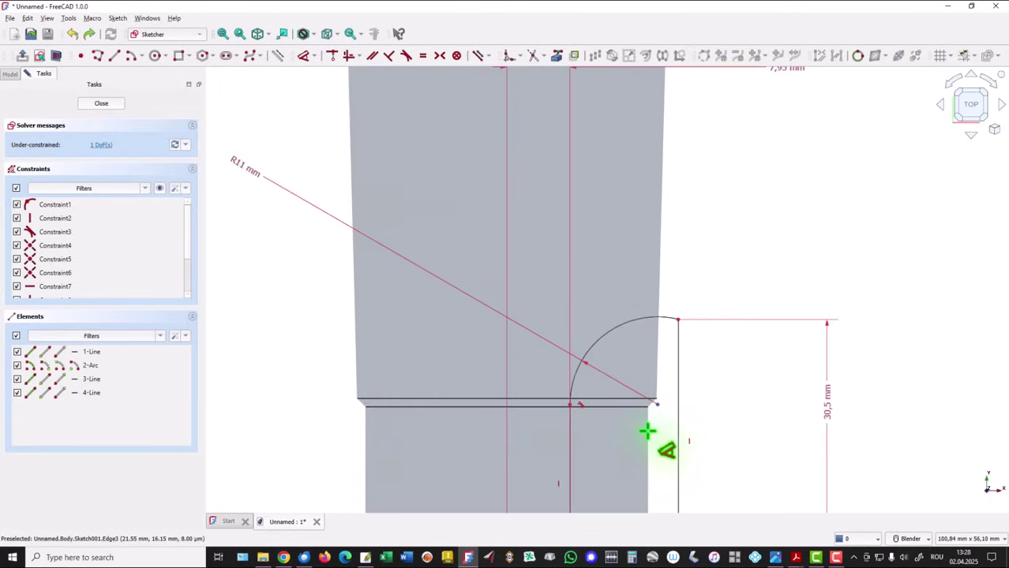
{"action": "left_click", "coordinate": [660, 397]}
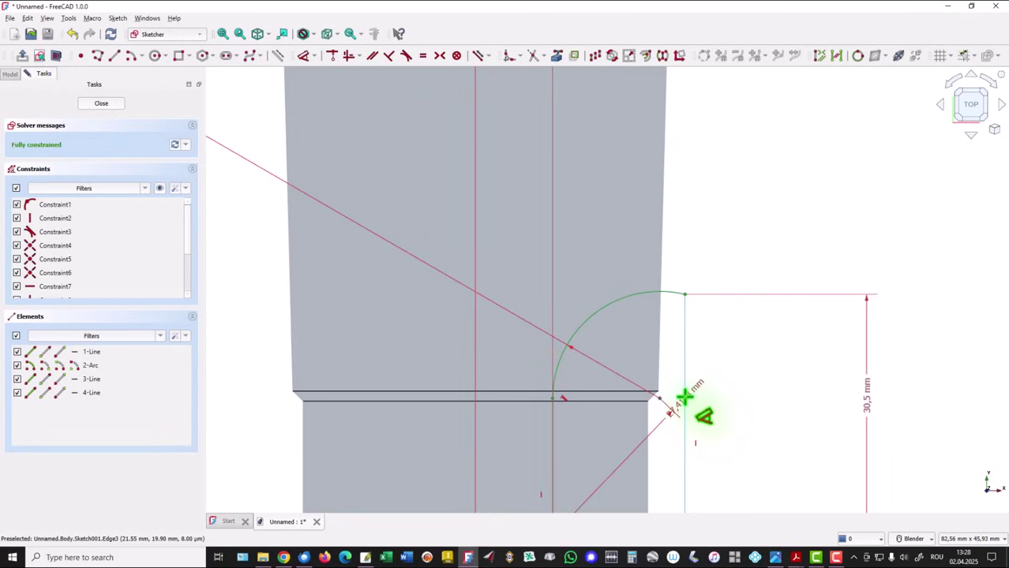
{"action": "left_click", "coordinate": [686, 373]}
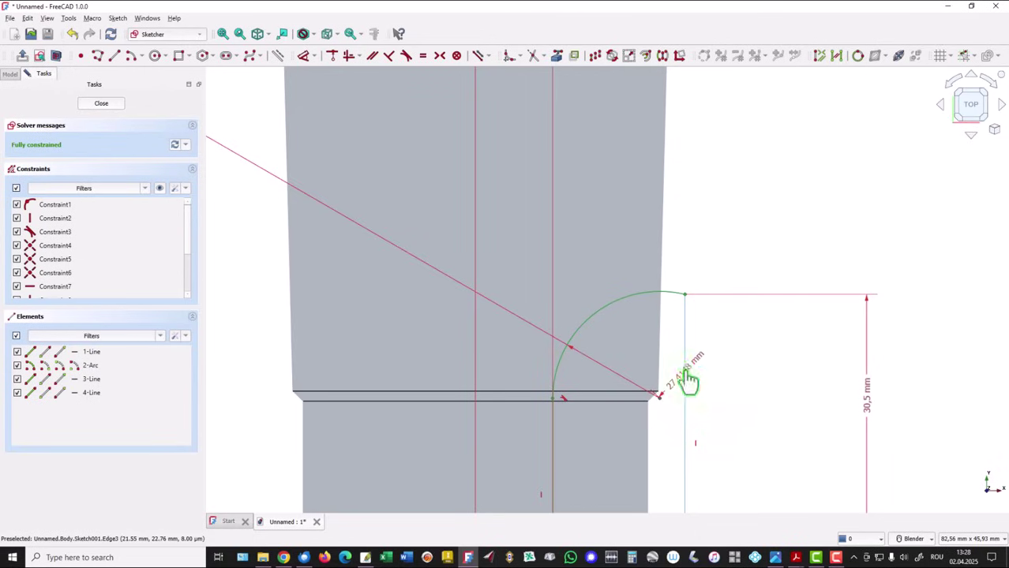
{"action": "left_click", "coordinate": [688, 380]}
{"action": "left_click", "coordinate": [737, 240]}
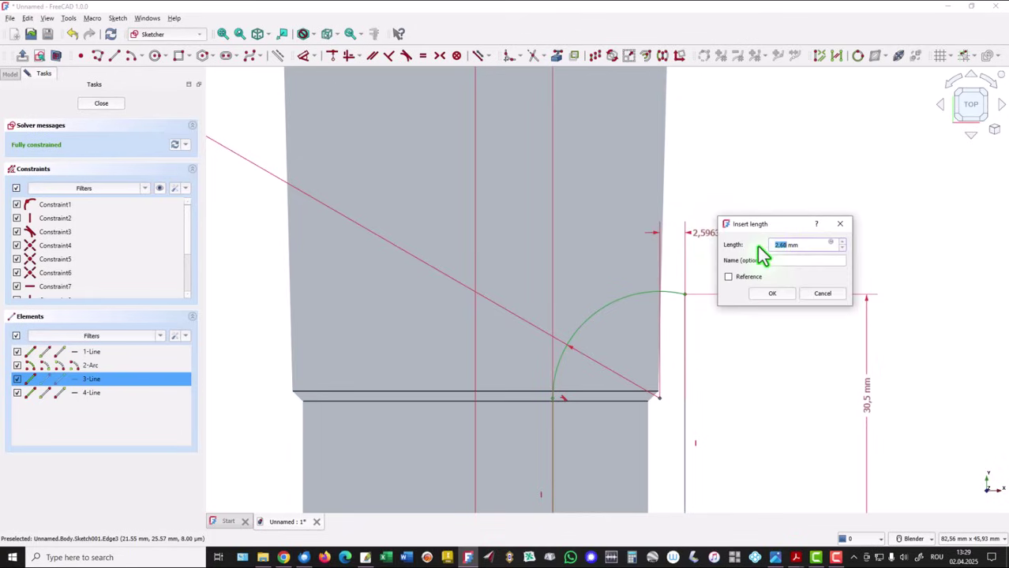
{"action": "key", "text": "Return"}
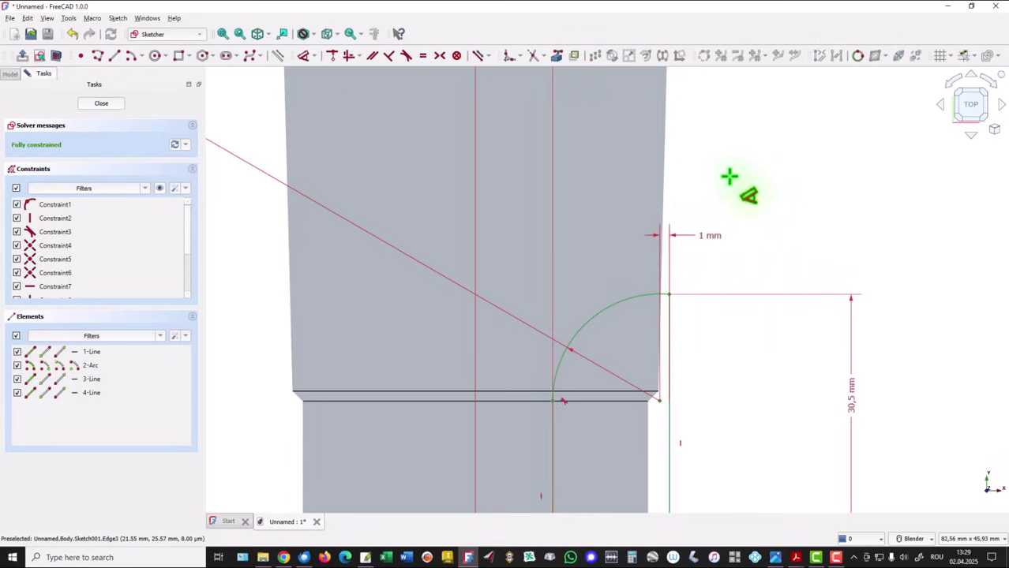
{"action": "left_click", "coordinate": [223, 35]}
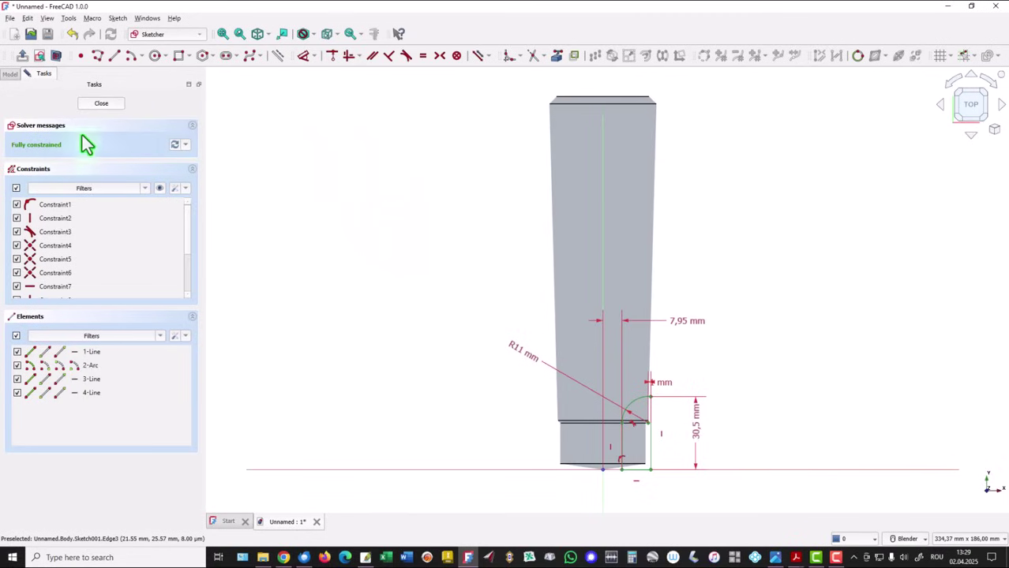
{"action": "left_click", "coordinate": [102, 109]}
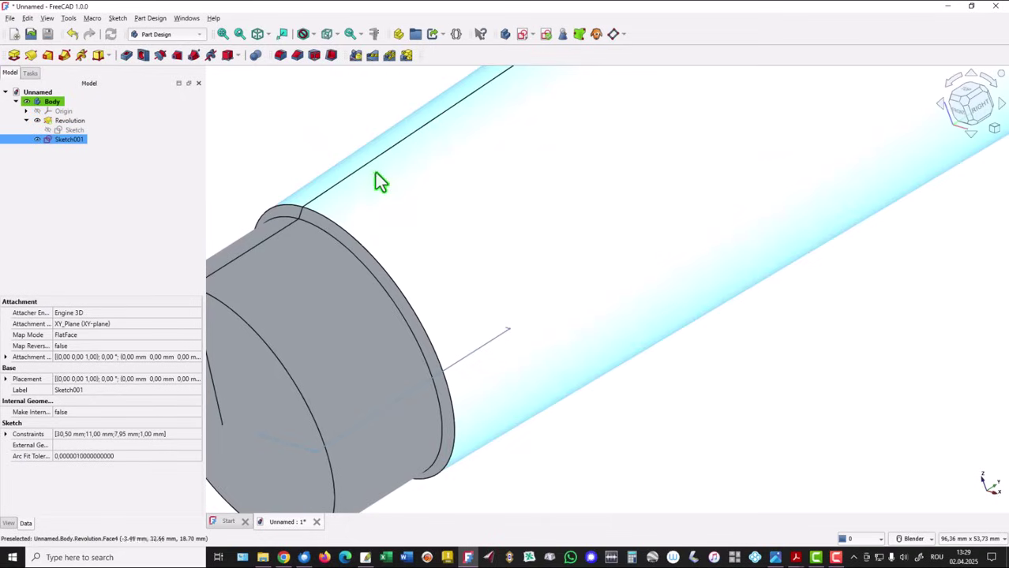
Cut the tang flat with a Pocket from the sketch, symmetric to the plane and through all.
{"action": "left_click", "coordinate": [313, 112]}
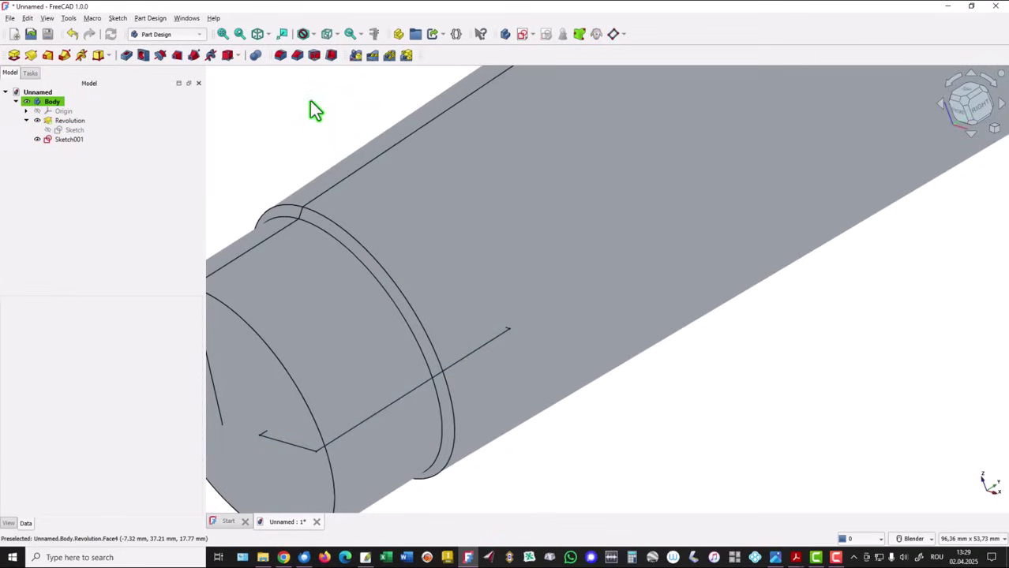
{"action": "left_click", "coordinate": [225, 37]}
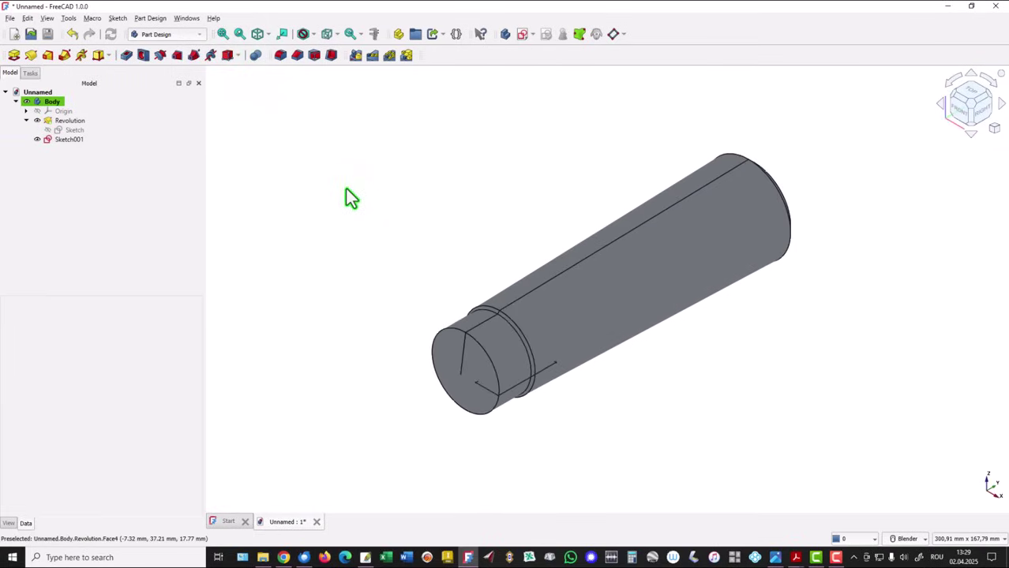
{"action": "left_click", "coordinate": [126, 57]}
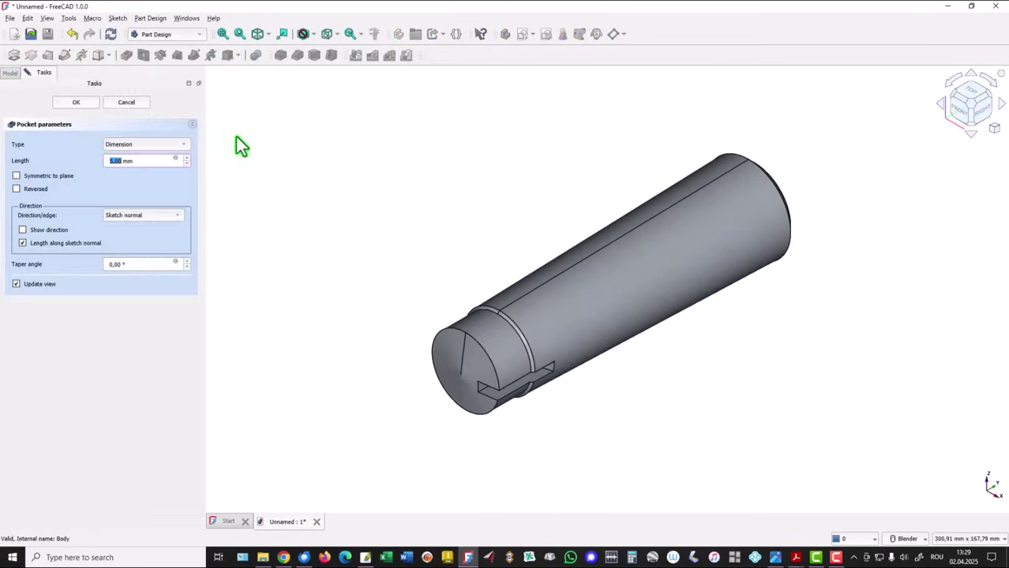
{"action": "left_click", "coordinate": [17, 176]}
{"action": "left_click", "coordinate": [153, 146]}
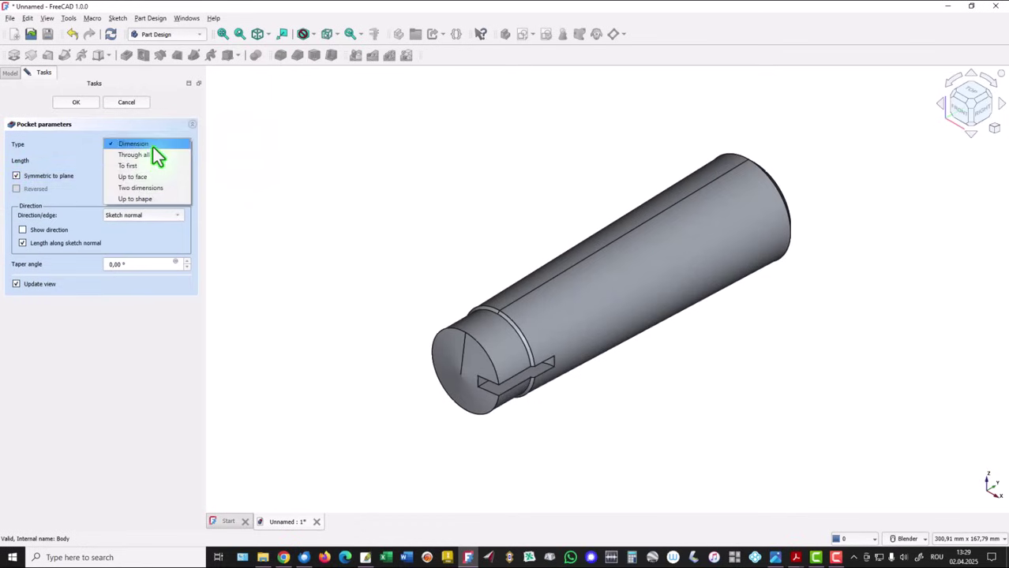
{"action": "key", "text": "Escape"}
{"action": "key", "text": "Down"}
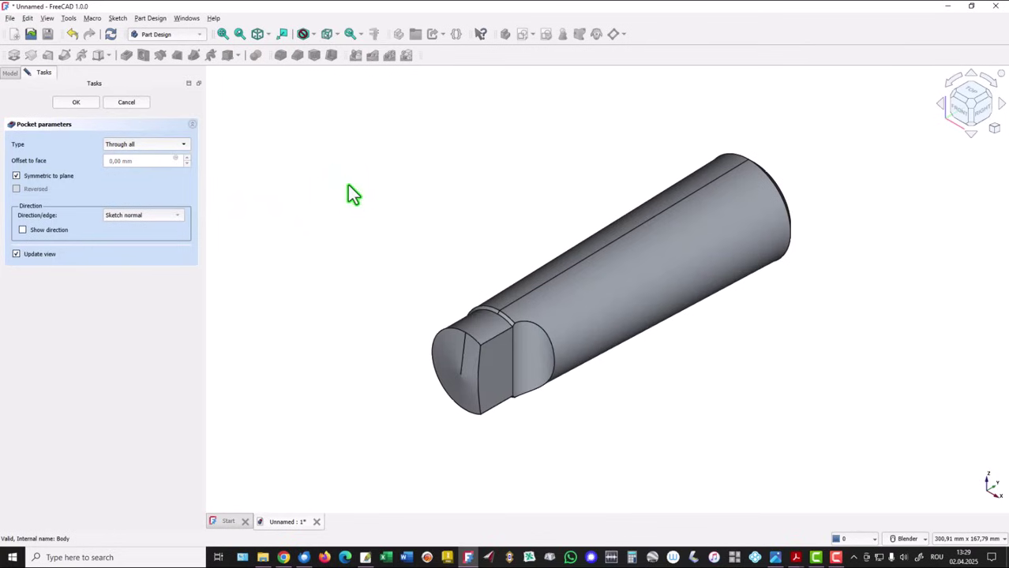
{"action": "left_click", "coordinate": [92, 106]}
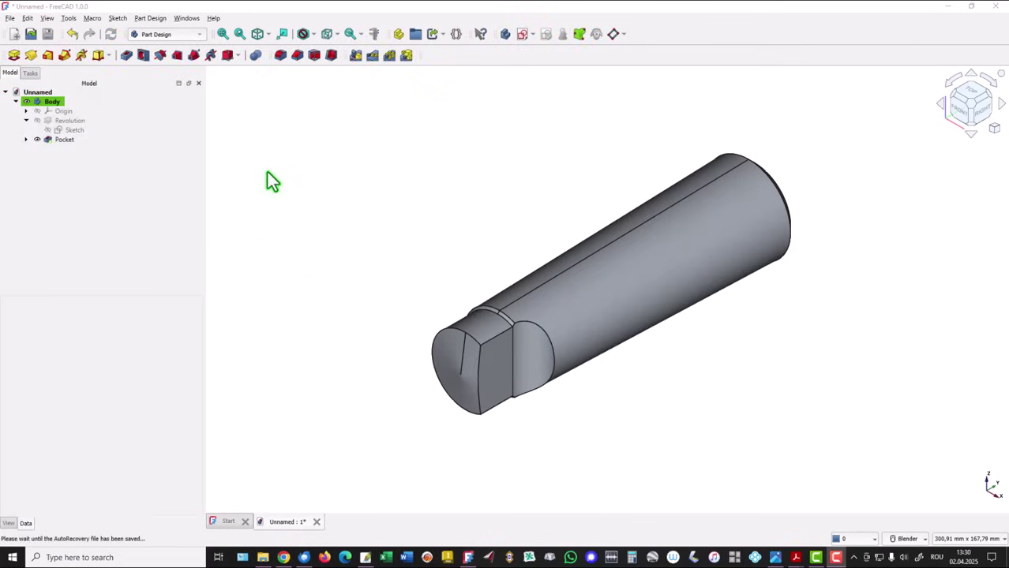
Mirror the tang pocket about the base YZ plane to cut the opposite flat.
{"action": "left_click", "coordinate": [61, 140]}
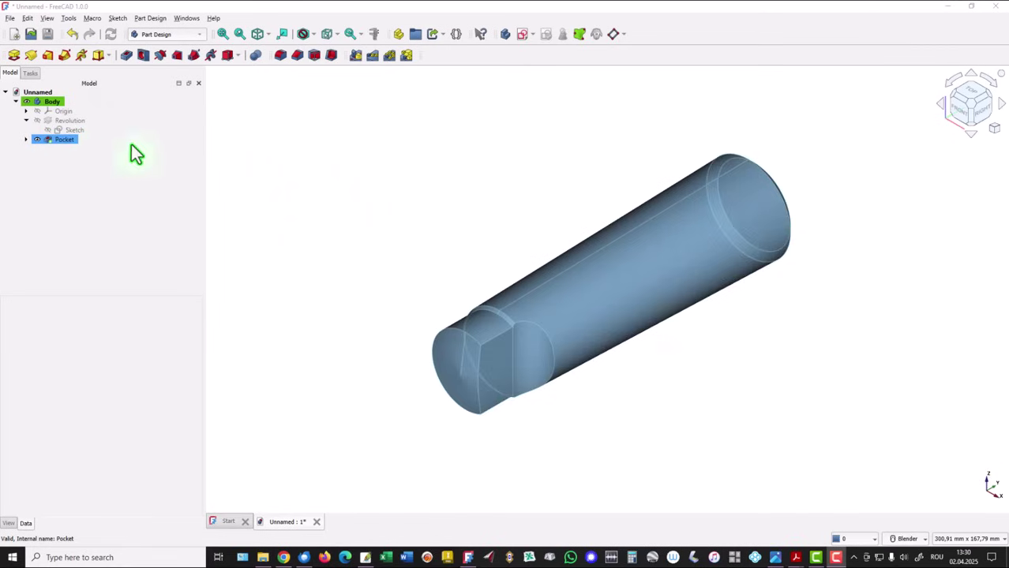
{"action": "left_click", "coordinate": [278, 162]}
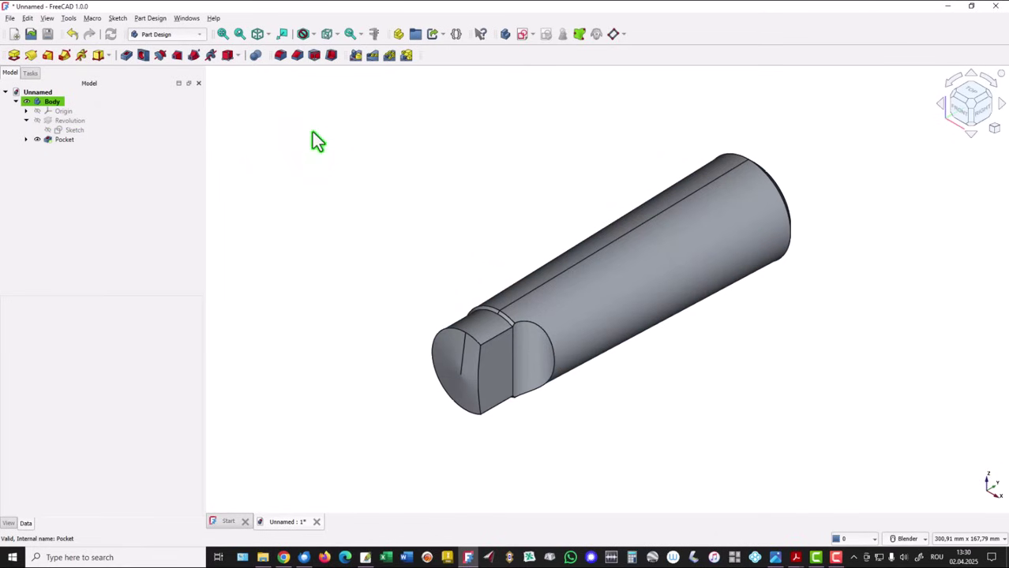
{"action": "left_click", "coordinate": [54, 142]}
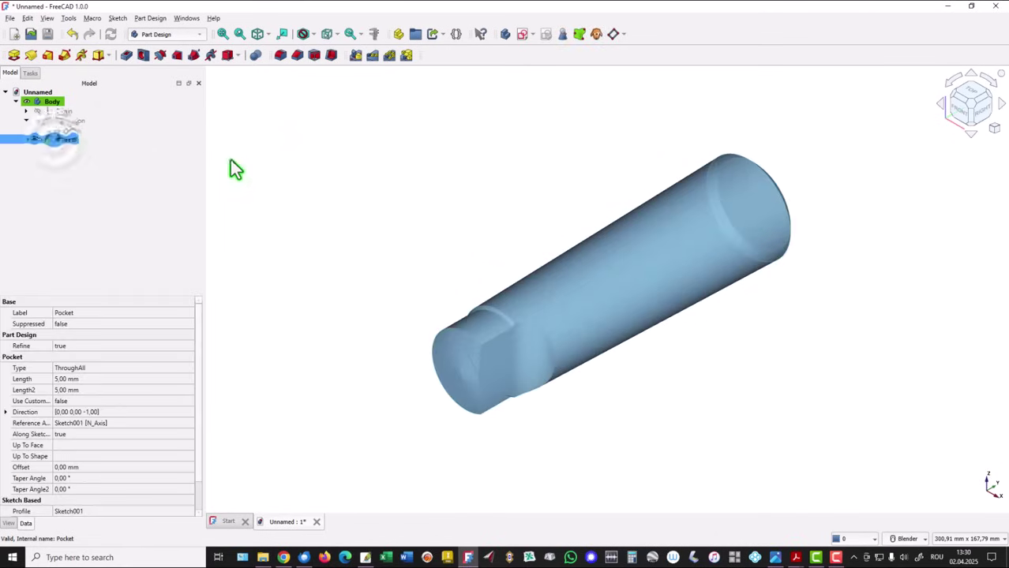
{"action": "left_click", "coordinate": [356, 56]}
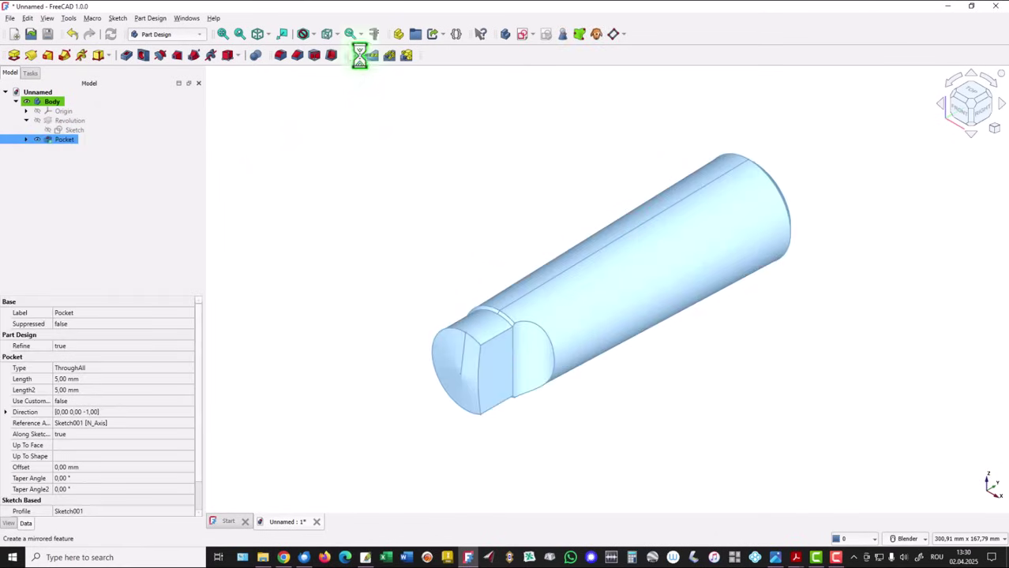
{"action": "scroll", "coordinate": [315, 190], "scroll_direction": "down", "scroll_amount": 3}
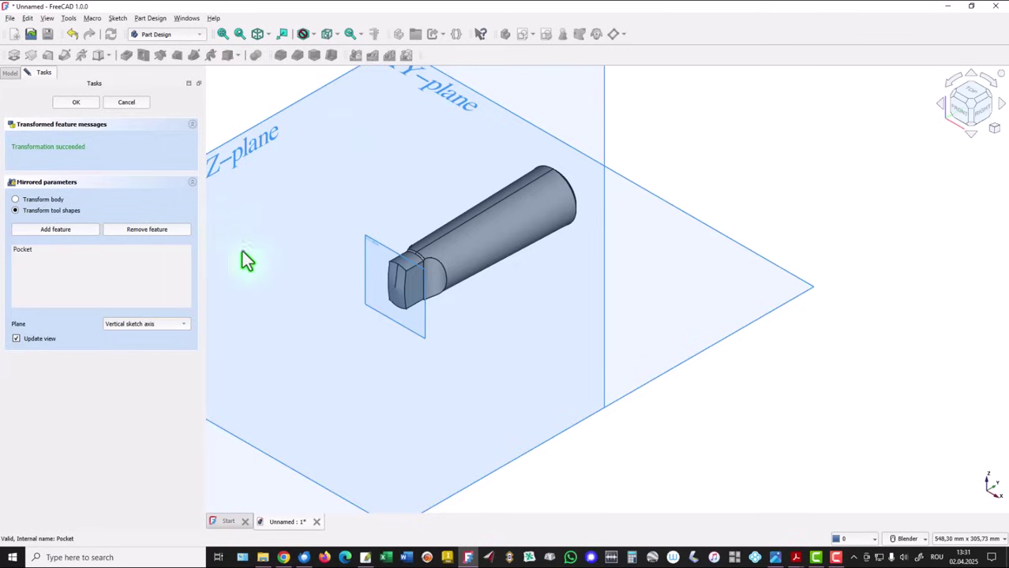
{"action": "left_click", "coordinate": [155, 324]}
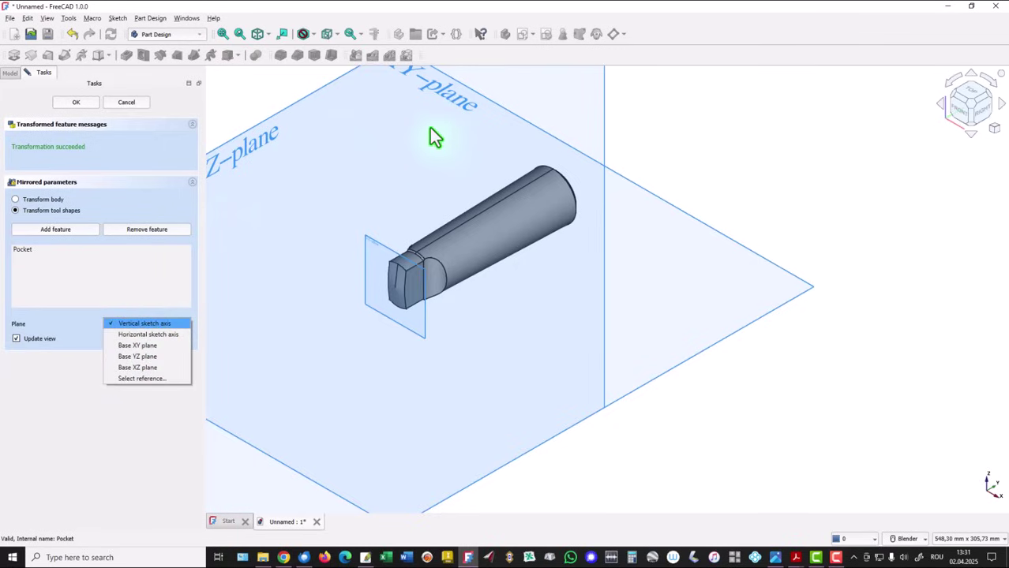
{"action": "mouse_move", "coordinate": [426, 150]}
{"action": "middle_mouse_down"}
{"action": "mouse_move", "coordinate": [457, 183]}
{"action": "mouse_move", "coordinate": [423, 164]}
{"action": "mouse_move", "coordinate": [412, 126]}
{"action": "mouse_move", "coordinate": [420, 117]}
{"action": "mouse_move", "coordinate": [460, 266]}
{"action": "mouse_move", "coordinate": [583, 199]}
{"action": "mouse_move", "coordinate": [576, 163]}
{"action": "middle_mouse_up"}
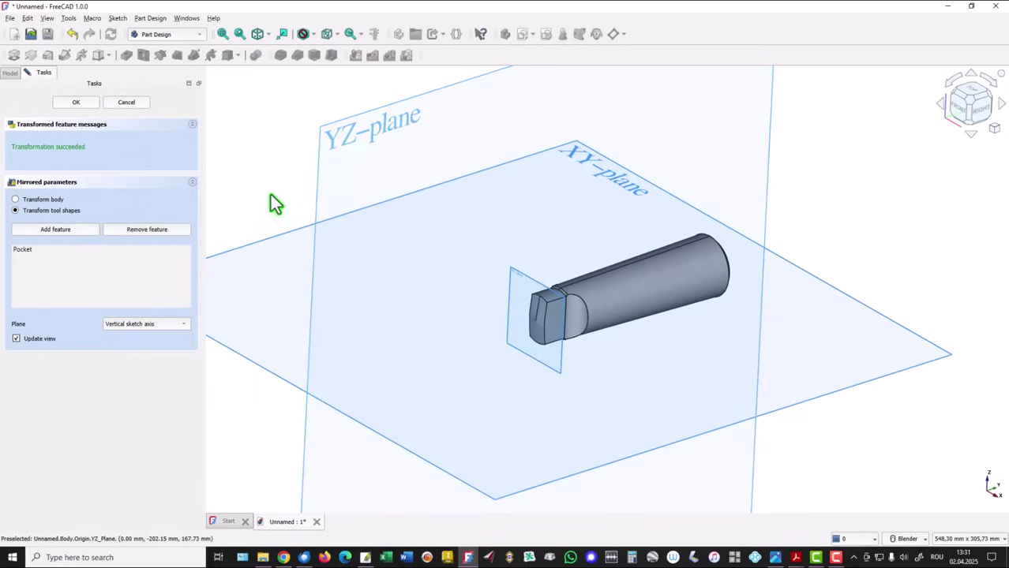
{"action": "left_click", "coordinate": [184, 321]}
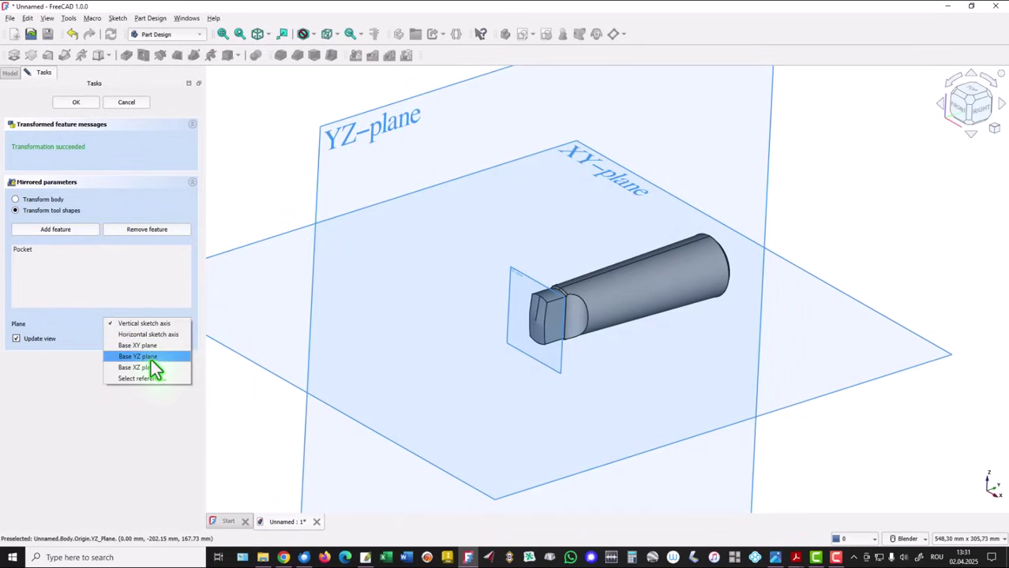
{"action": "left_click", "coordinate": [152, 359]}
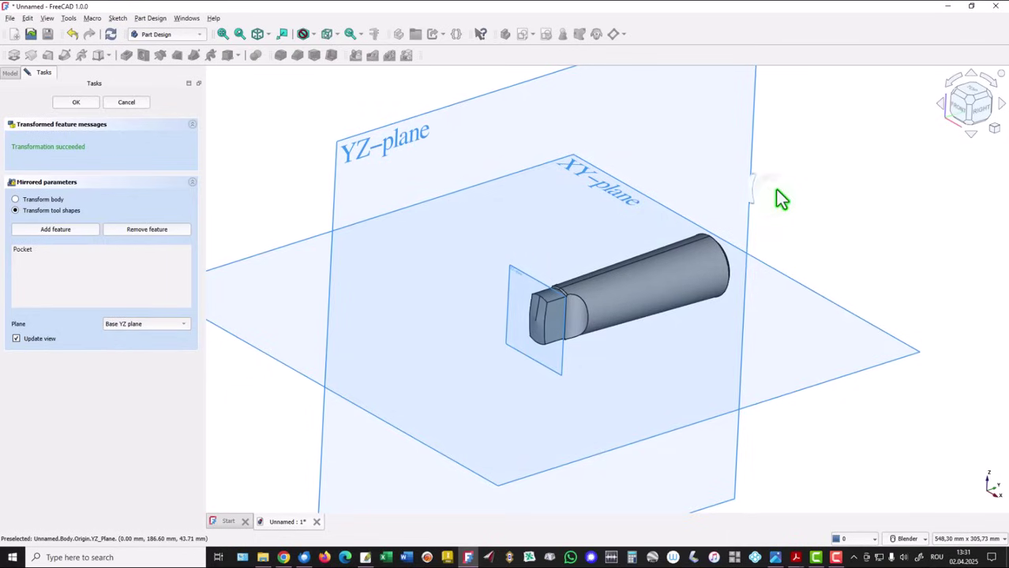
{"action": "middle_click_drag", "start_coordinate": [776, 189], "coordinate": [360, 137]}
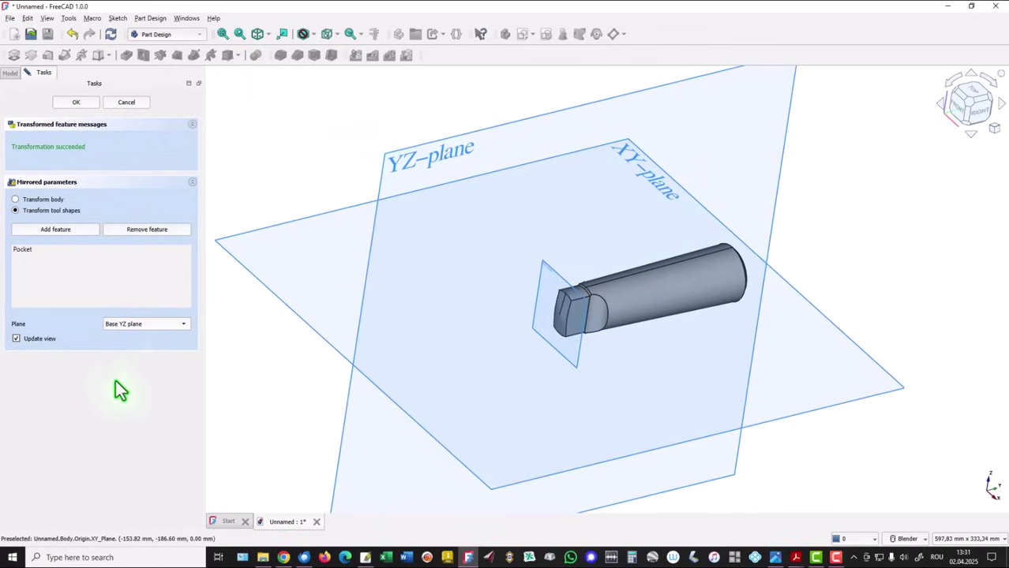
{"action": "left_click", "coordinate": [75, 103]}
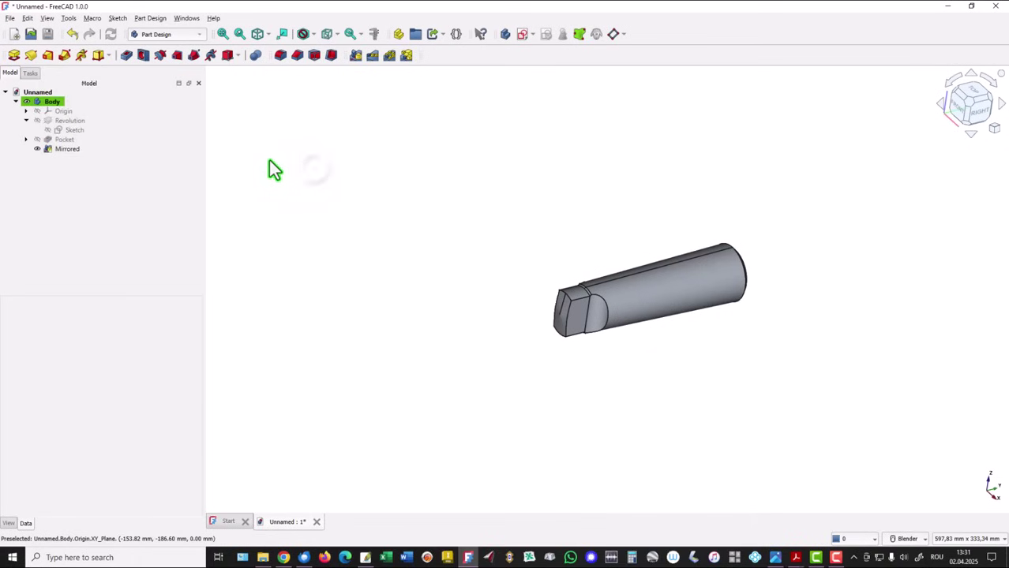
{"action": "left_click", "coordinate": [236, 35]}
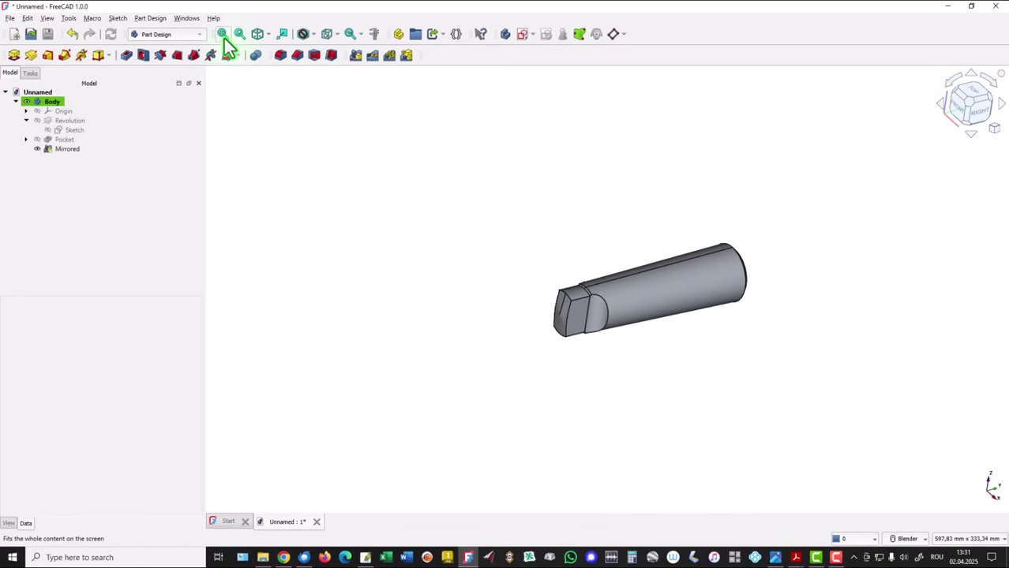
Consult the dimensioned drawing for the end slot, and start a sketch on the base YZ plane with the section view on.
{"action": "left_click", "coordinate": [225, 34]}
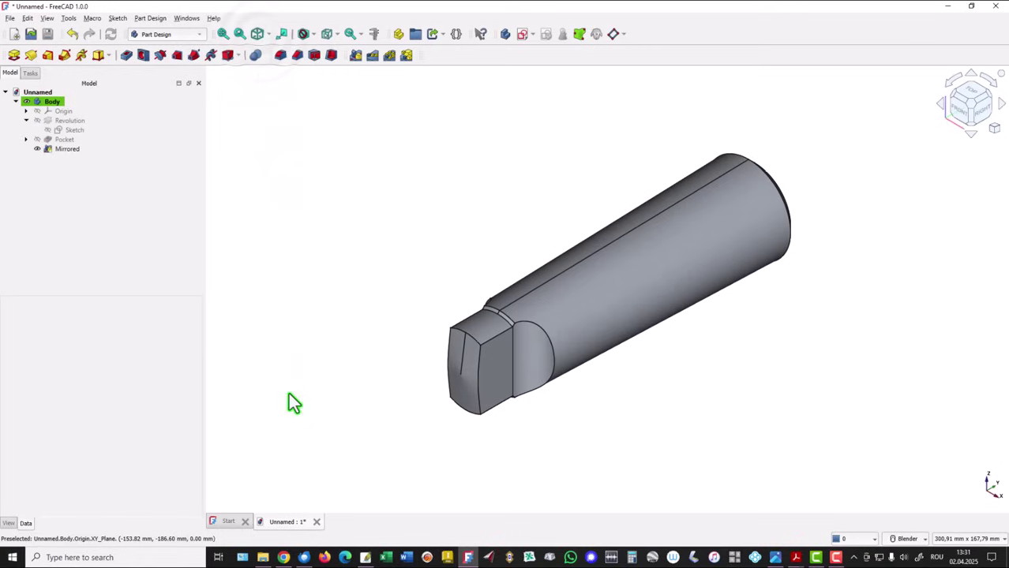
{"action": "left_click", "coordinate": [775, 557]}
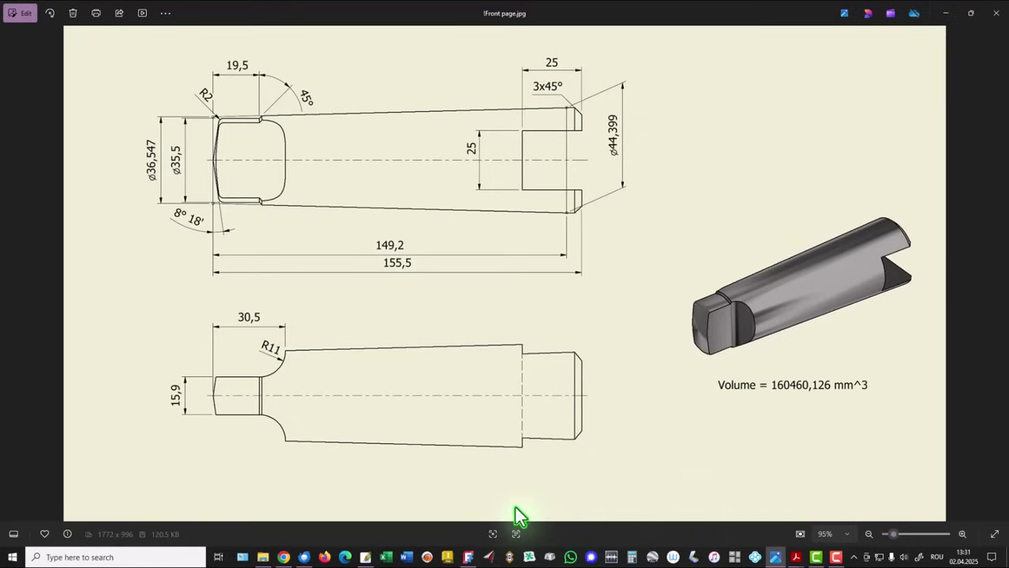
{"action": "left_click", "coordinate": [469, 558]}
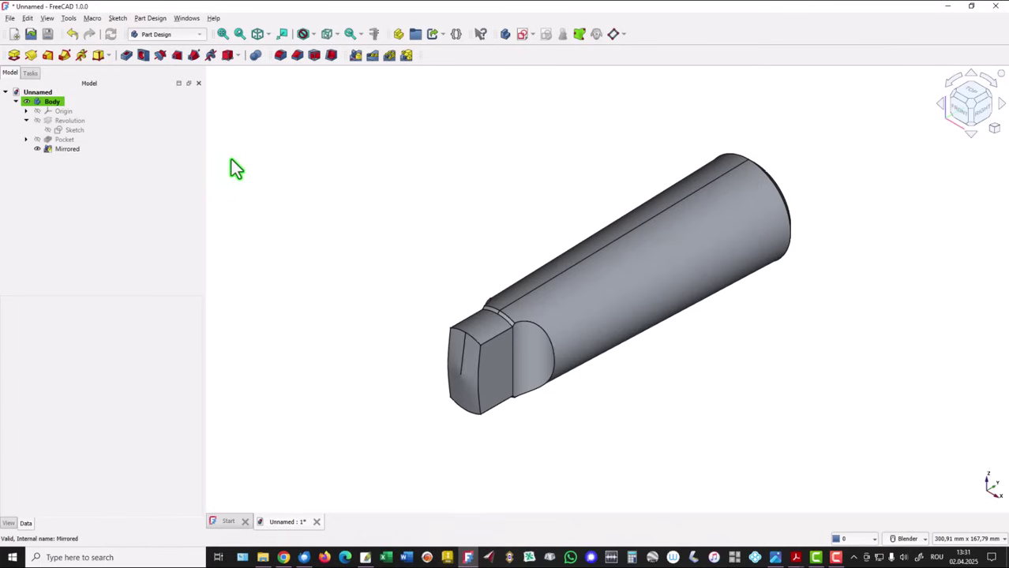
{"action": "left_click", "coordinate": [520, 36]}
{"action": "left_click", "coordinate": [223, 34]}
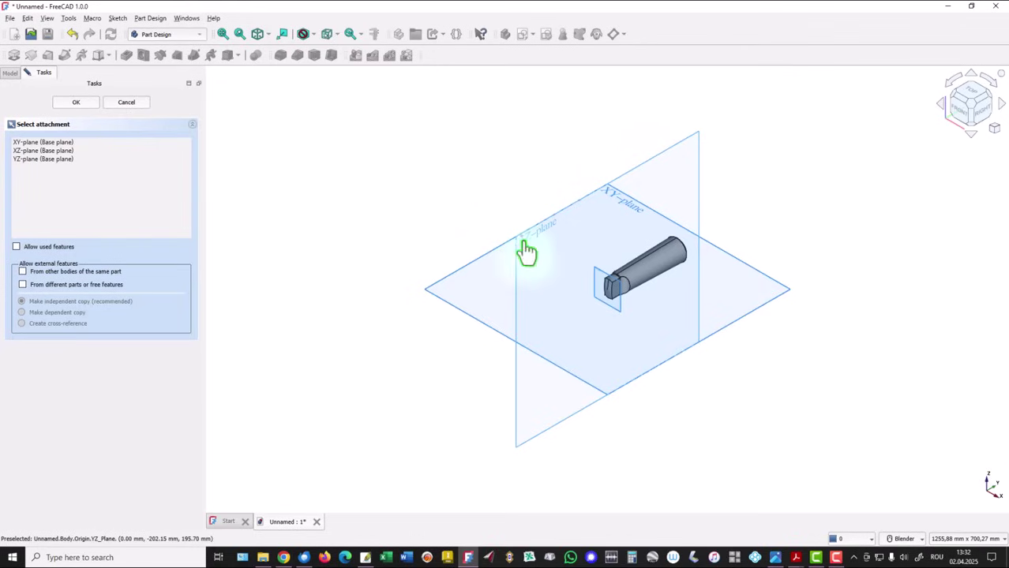
{"action": "left_click", "coordinate": [523, 243]}
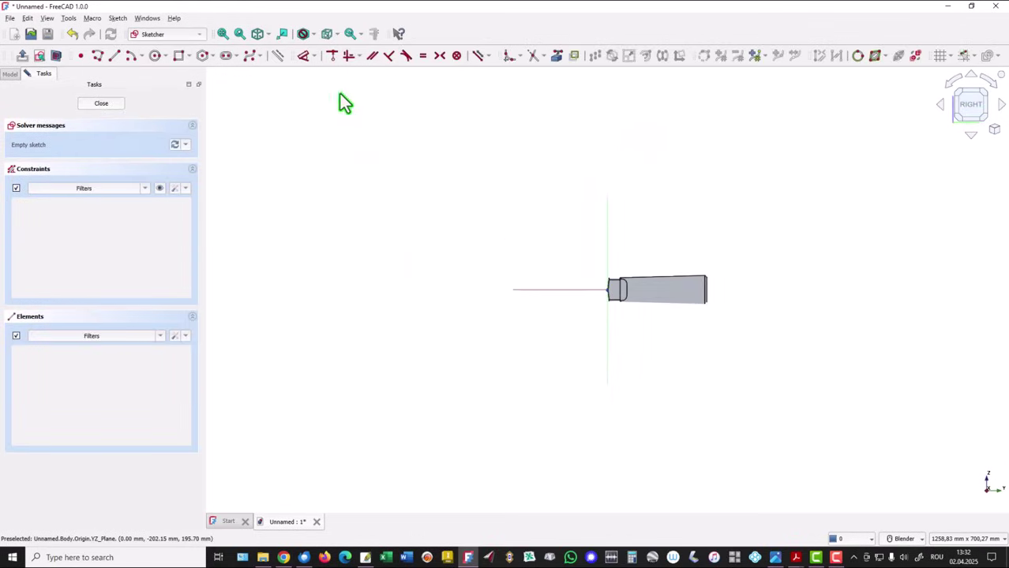
{"action": "left_click", "coordinate": [222, 34]}
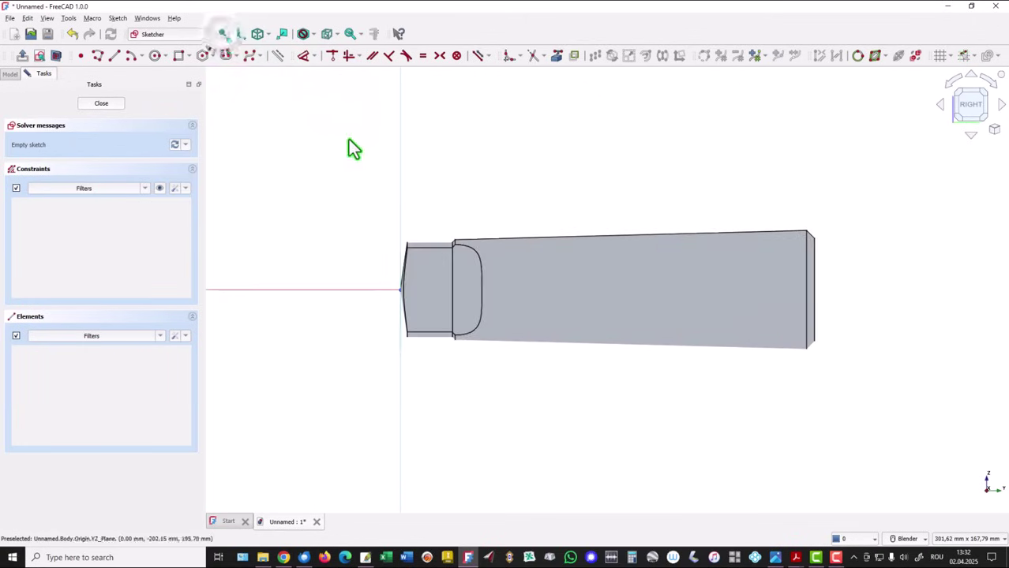
{"action": "left_click", "coordinate": [56, 56]}
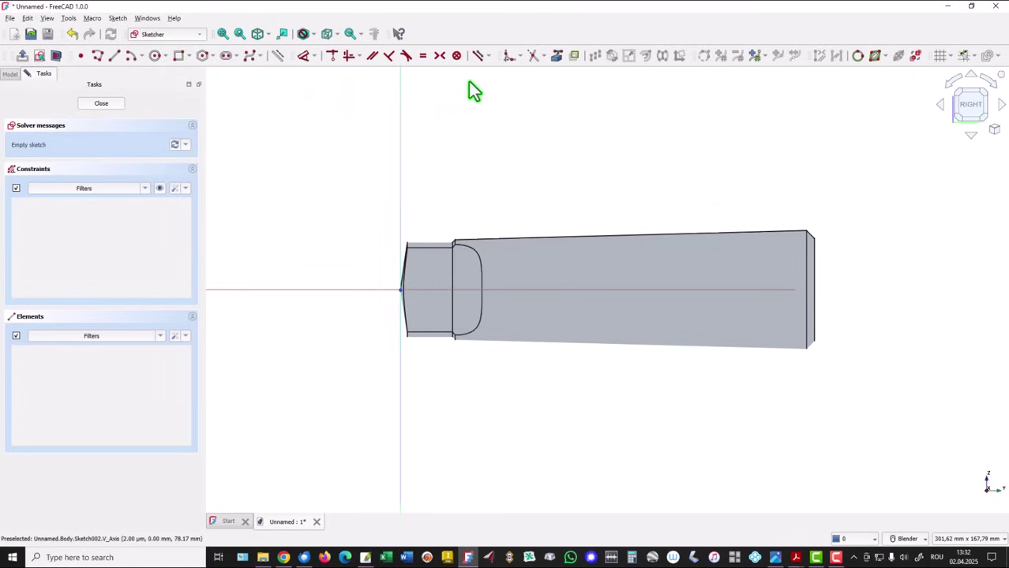
Reference the shaft's wide end edge as external geometry and draw a 25 × 25 mm rectangle with its first corner on that edge.
{"action": "left_click", "coordinate": [557, 55]}
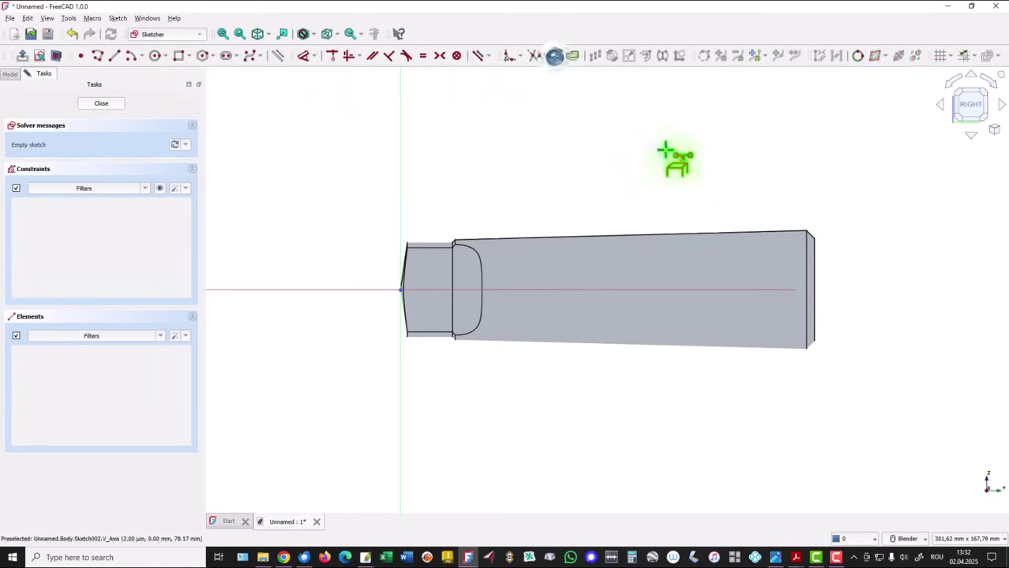
{"action": "left_click", "coordinate": [811, 261]}
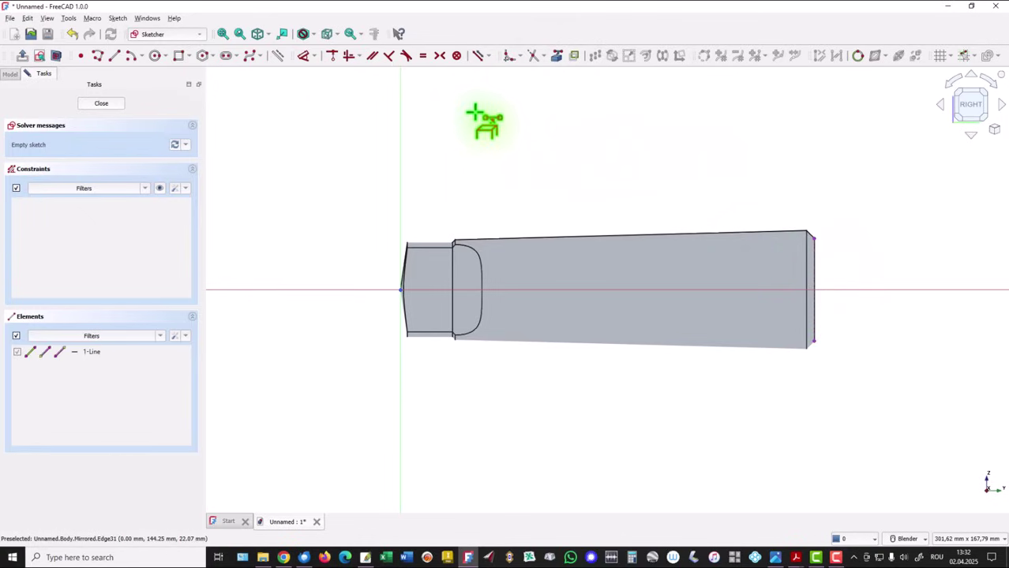
{"action": "left_click", "coordinate": [179, 56]}
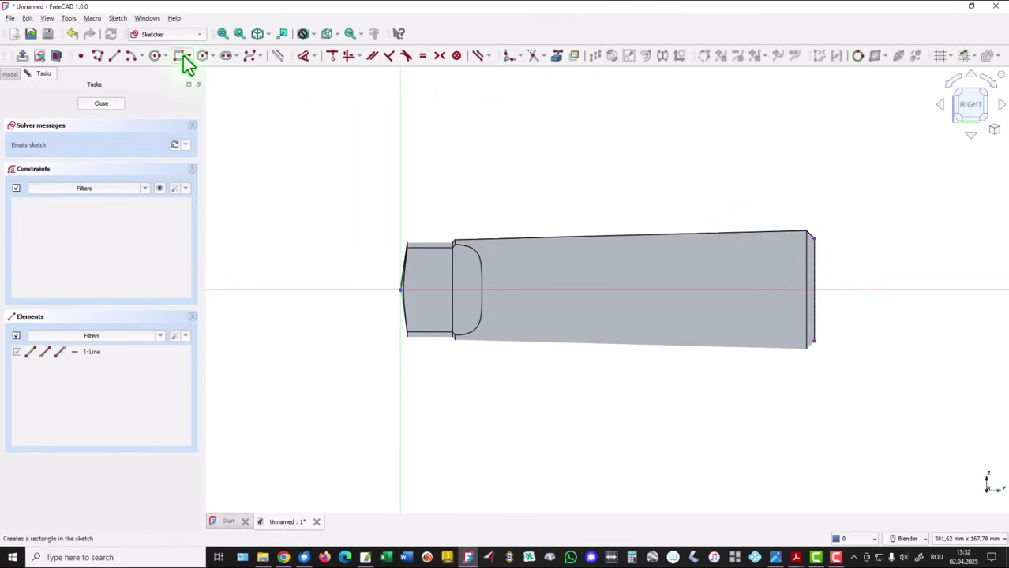
{"action": "left_click", "coordinate": [813, 254]}
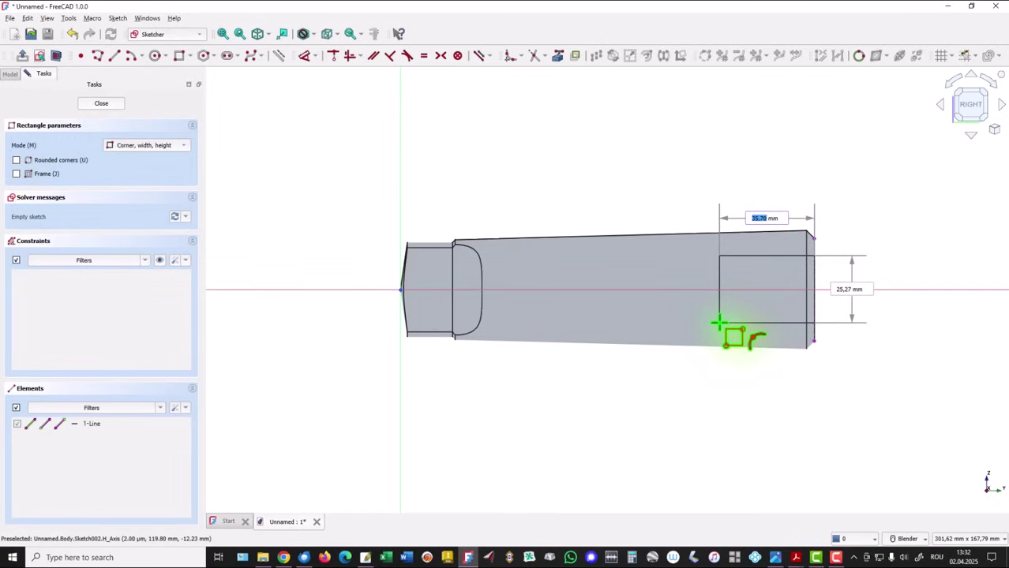
{"action": "type", "text": "25"}
{"action": "key", "text": "Tab"}
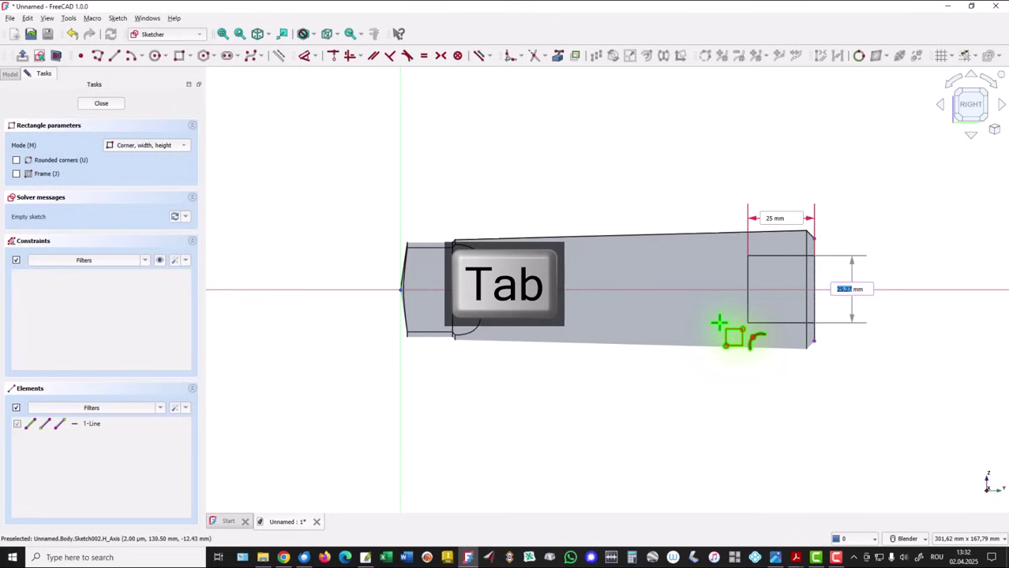
{"action": "type", "text": "25"}
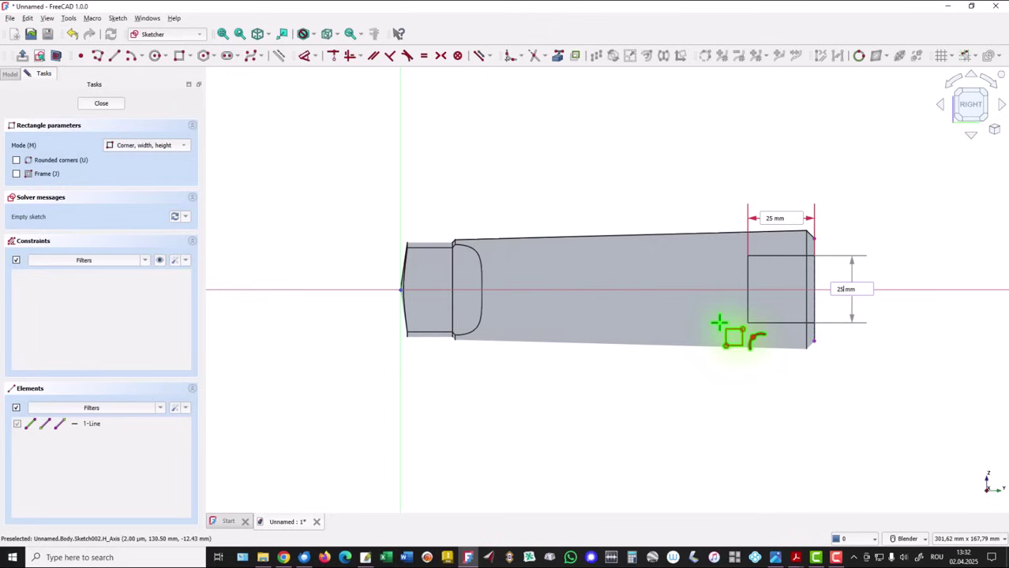
{"action": "key", "text": "Return"}
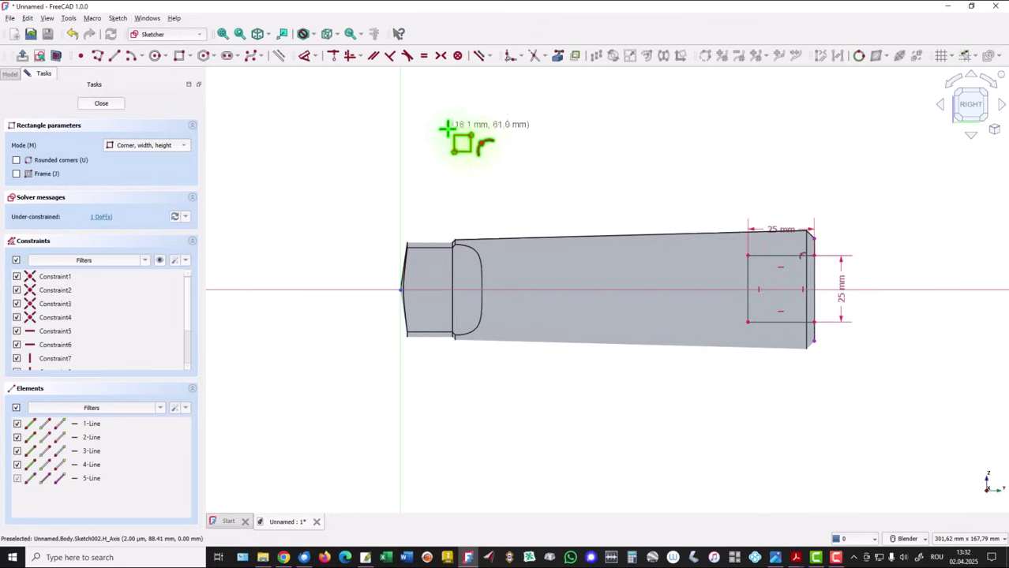
{"action": "right_click", "coordinate": [591, 134]}
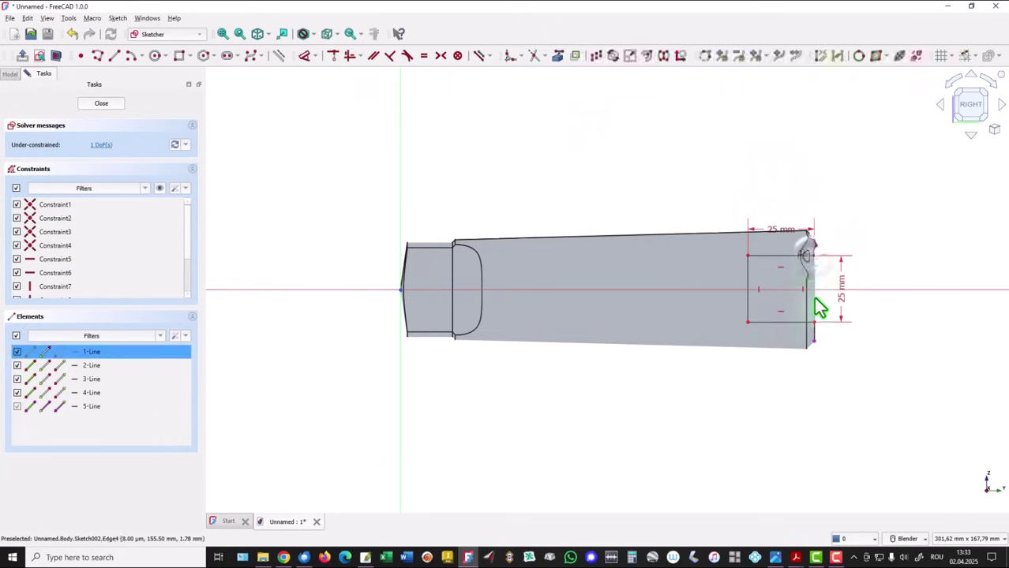
Make the rectangle's two corners on the end edge symmetric about the horizontal axis and finish the sketch.
{"action": "left_click", "coordinate": [810, 324]}
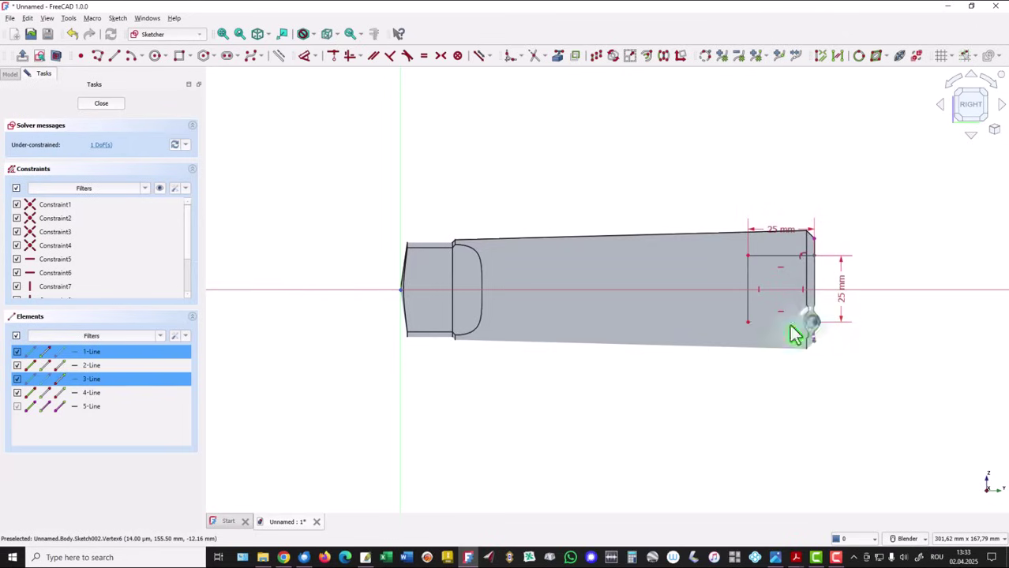
{"action": "left_click", "coordinate": [424, 293]}
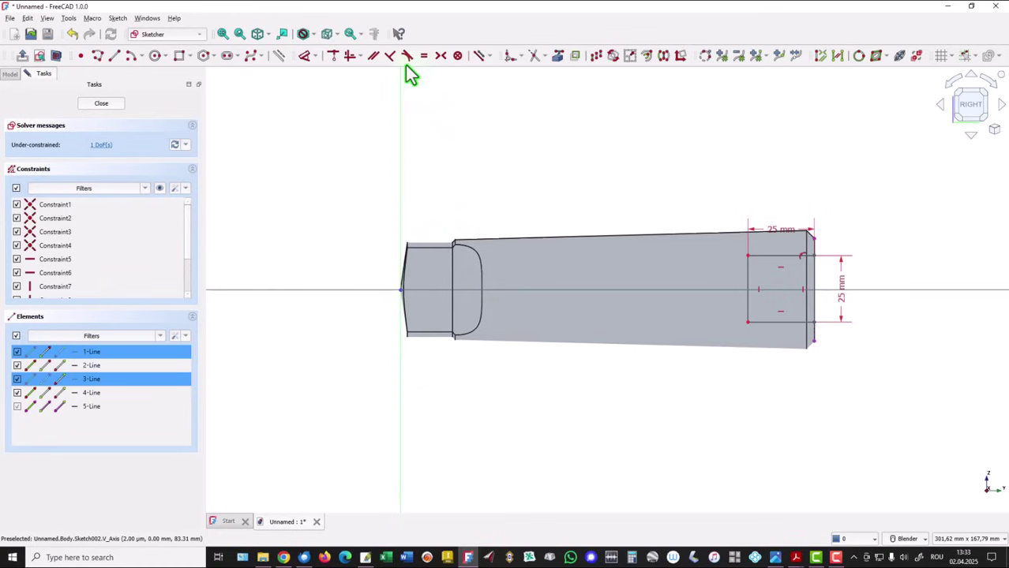
{"action": "left_click", "coordinate": [440, 56]}
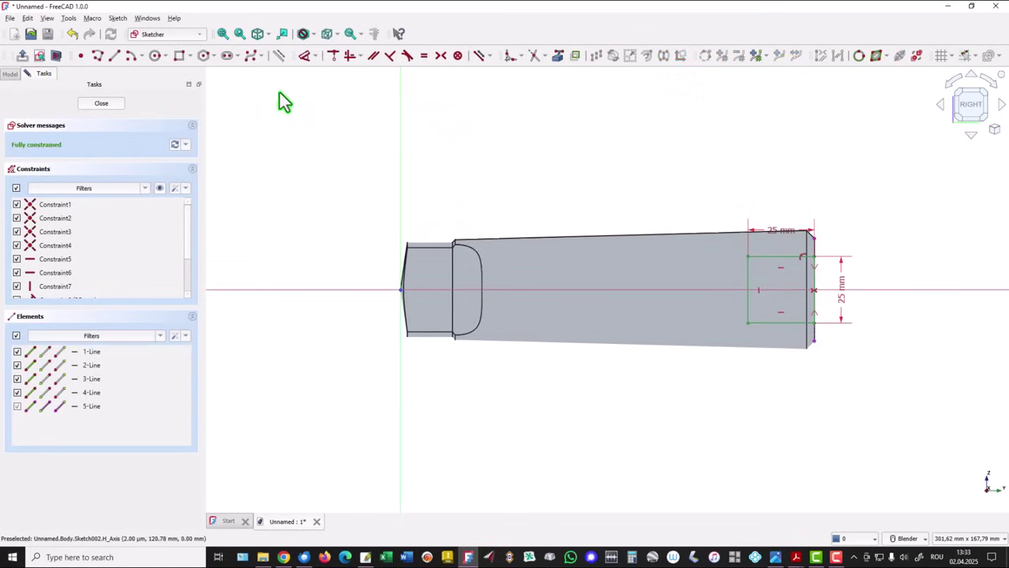
{"action": "left_click", "coordinate": [93, 105]}
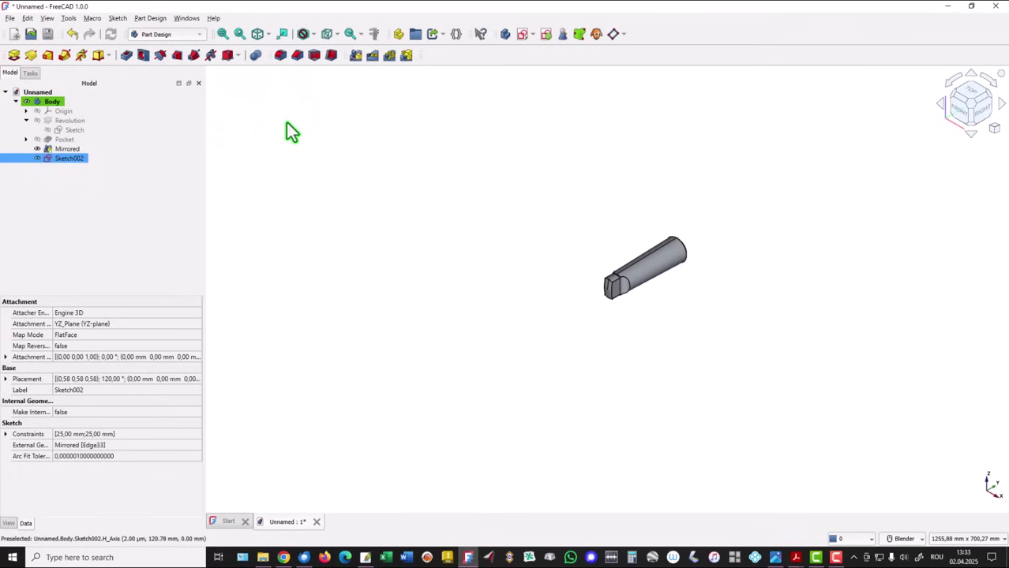
Cut the slot in the shaft's wide end with a Pocket from the rectangle sketch, symmetric to the plane and through all.
{"action": "left_click", "coordinate": [223, 36]}
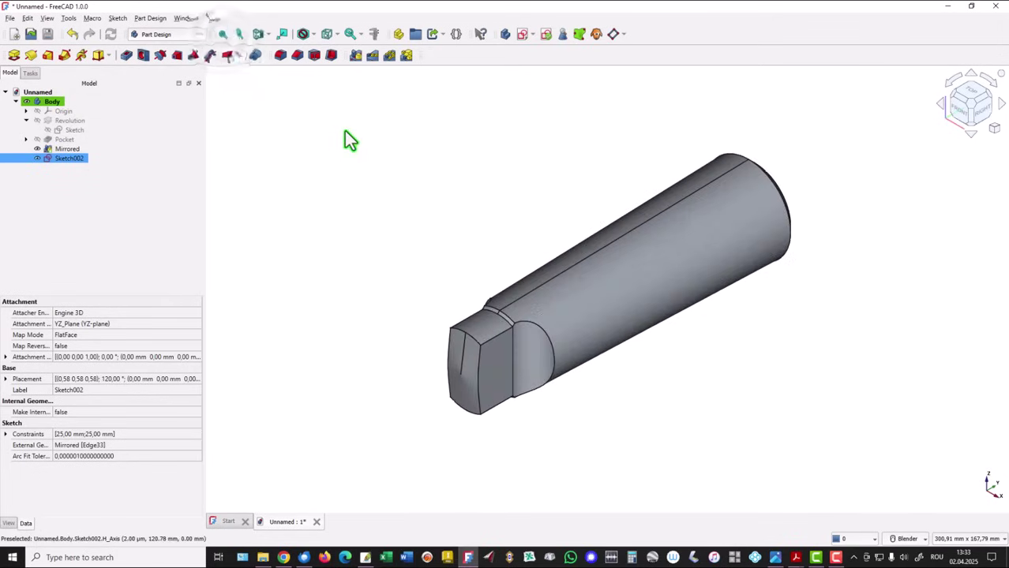
{"action": "left_click", "coordinate": [127, 55]}
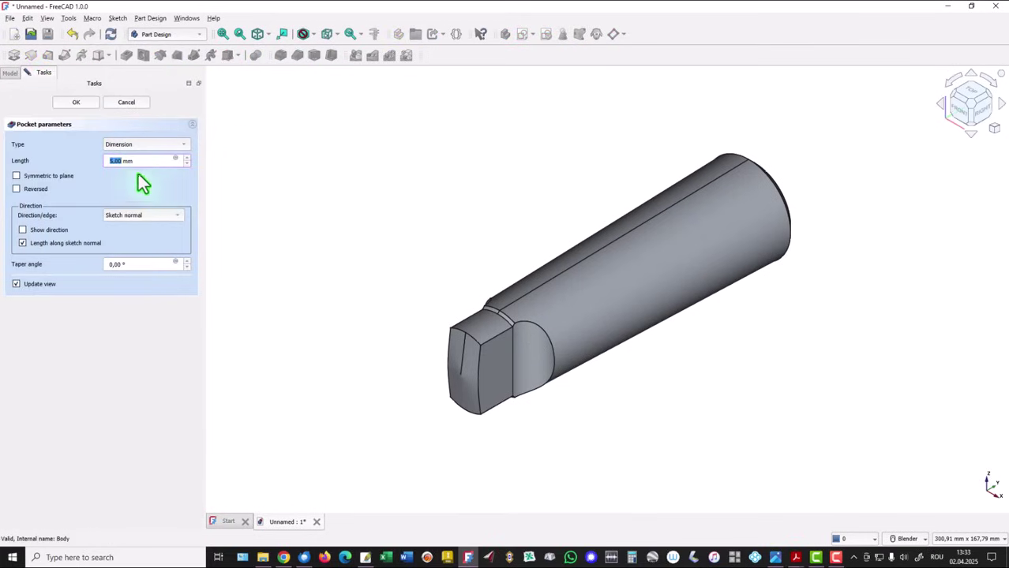
{"action": "left_click", "coordinate": [145, 144]}
{"action": "left_click", "coordinate": [18, 183]}
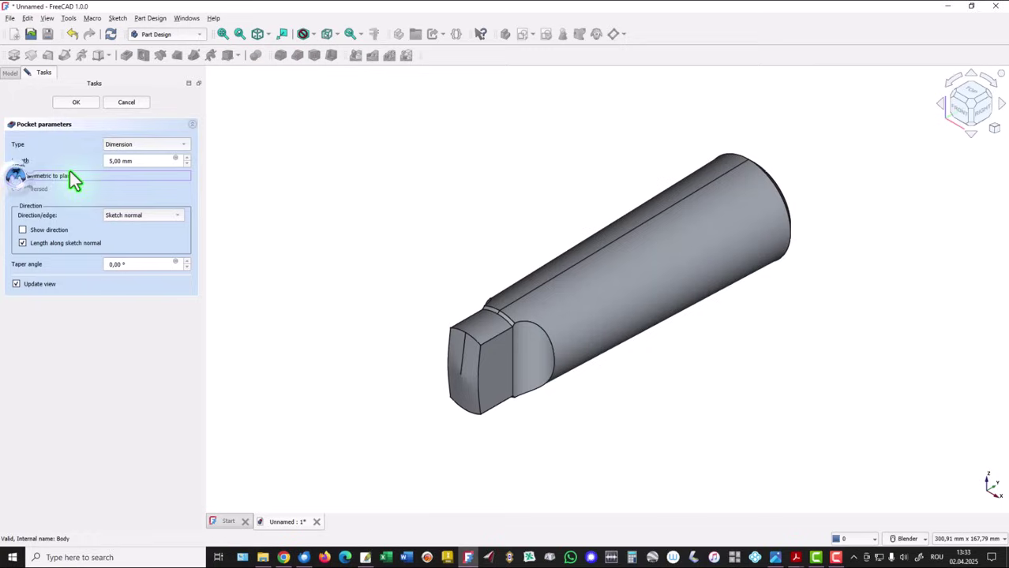
{"action": "left_click", "coordinate": [67, 175]}
{"action": "left_click", "coordinate": [147, 144]}
{"action": "left_click", "coordinate": [136, 154]}
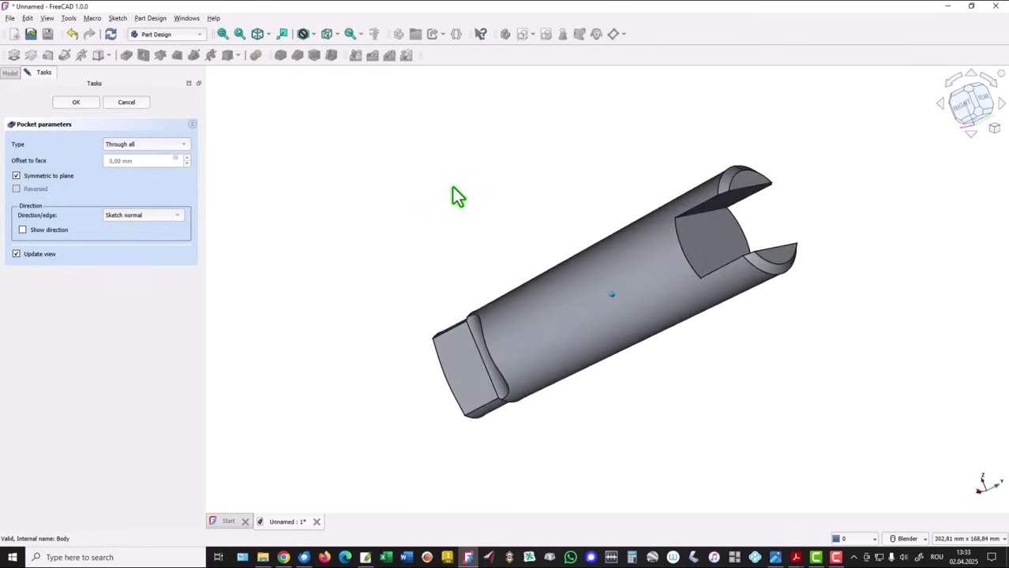
{"action": "left_click", "coordinate": [89, 102]}
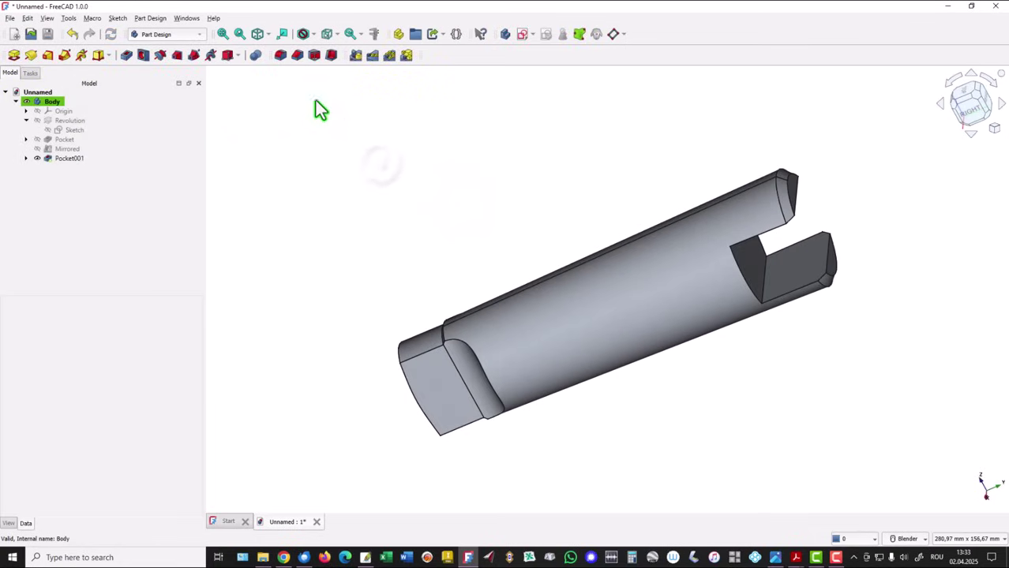
Fillet the curved outer edges at the tang's end face with a 2 mm radius.
{"action": "left_click", "coordinate": [224, 36]}
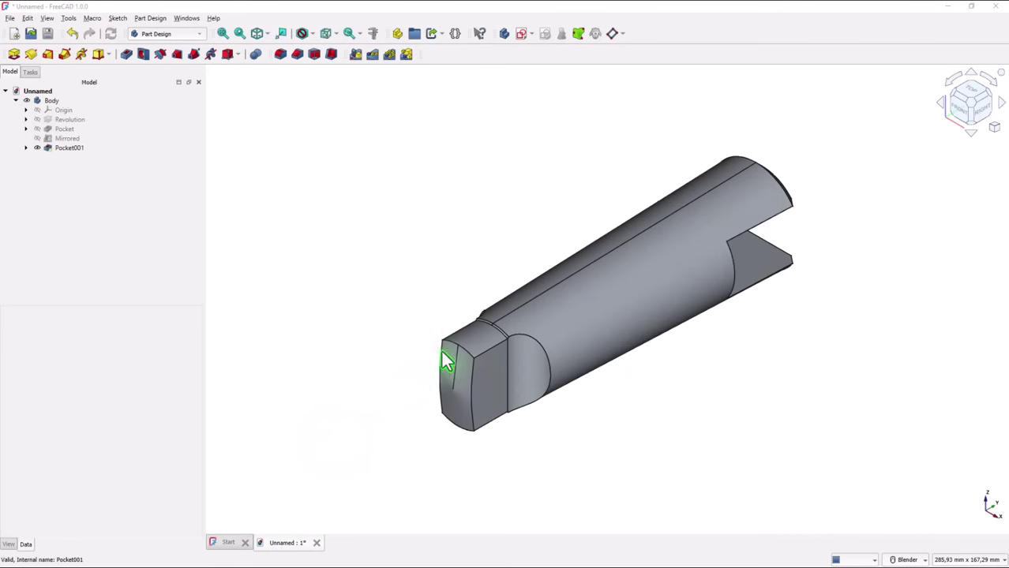
{"action": "left_click", "coordinate": [469, 360]}
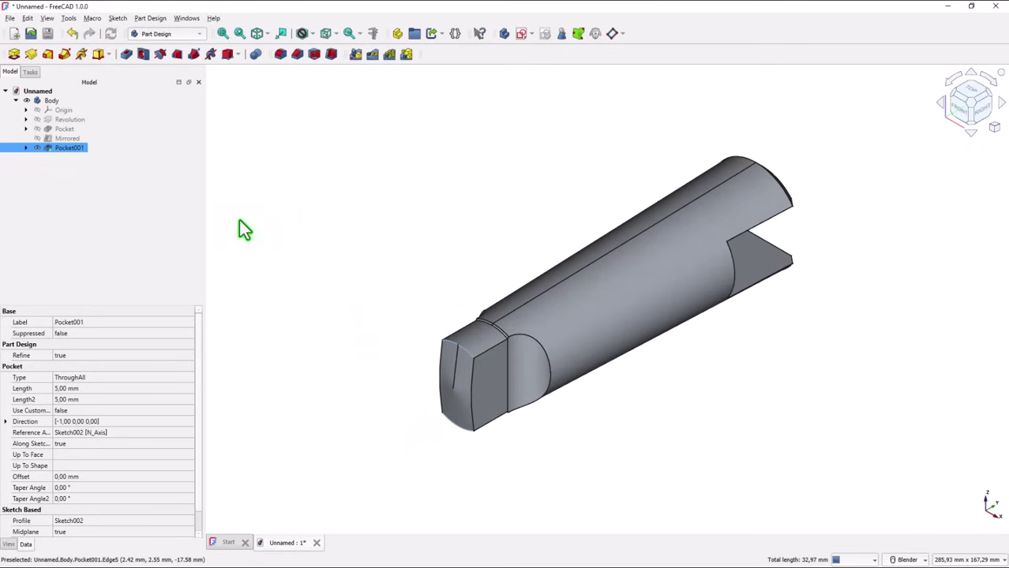
{"action": "left_click", "coordinate": [279, 54]}
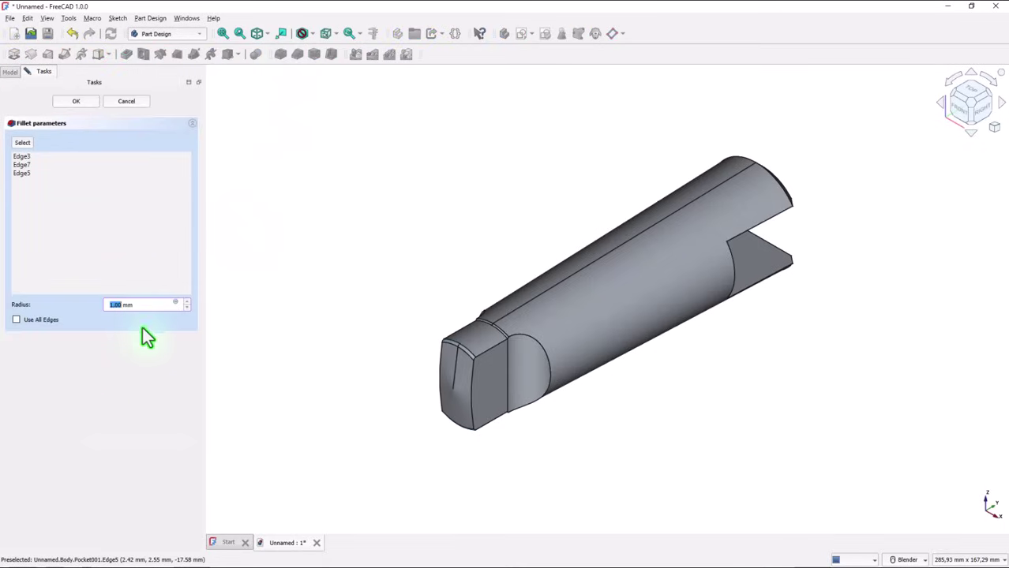
{"action": "scroll", "coordinate": [138, 305], "scroll_direction": "up", "scroll_amount": 1}
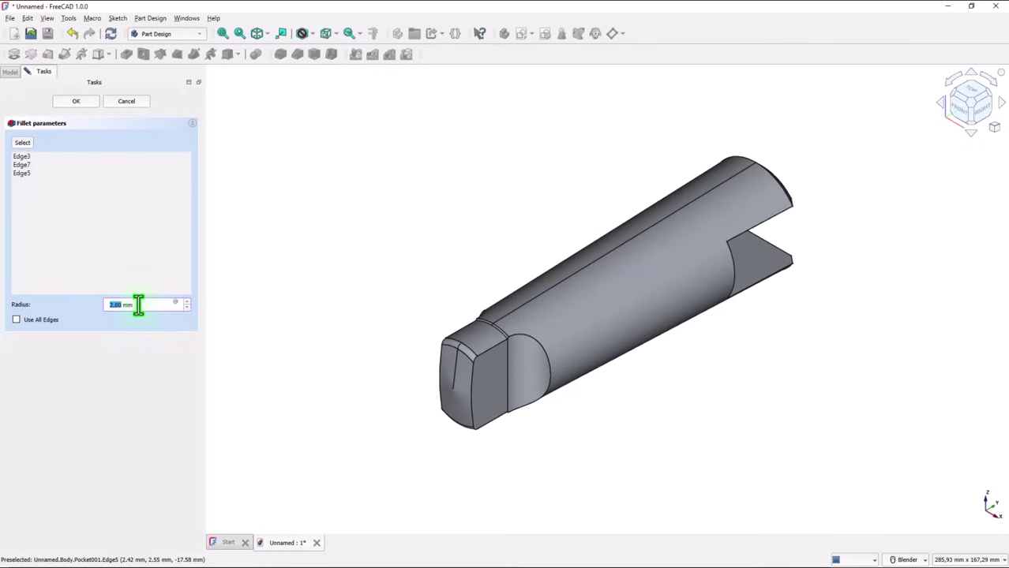
{"action": "left_click", "coordinate": [140, 307]}
{"action": "left_click_drag", "start_coordinate": [103, 312], "coordinate": [113, 306]}
{"action": "type", "text": ".00"}
{"action": "left_click", "coordinate": [84, 101]}
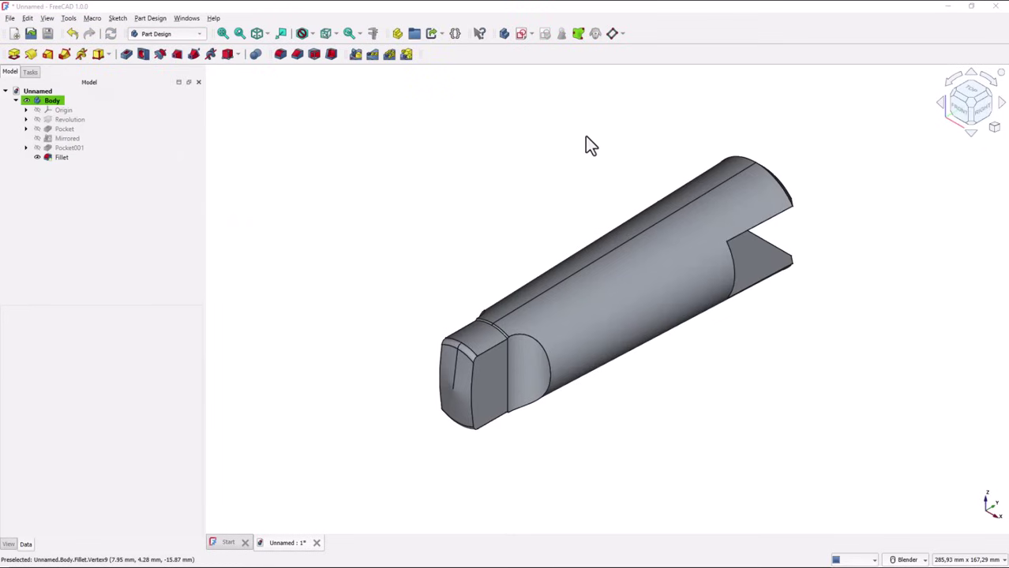